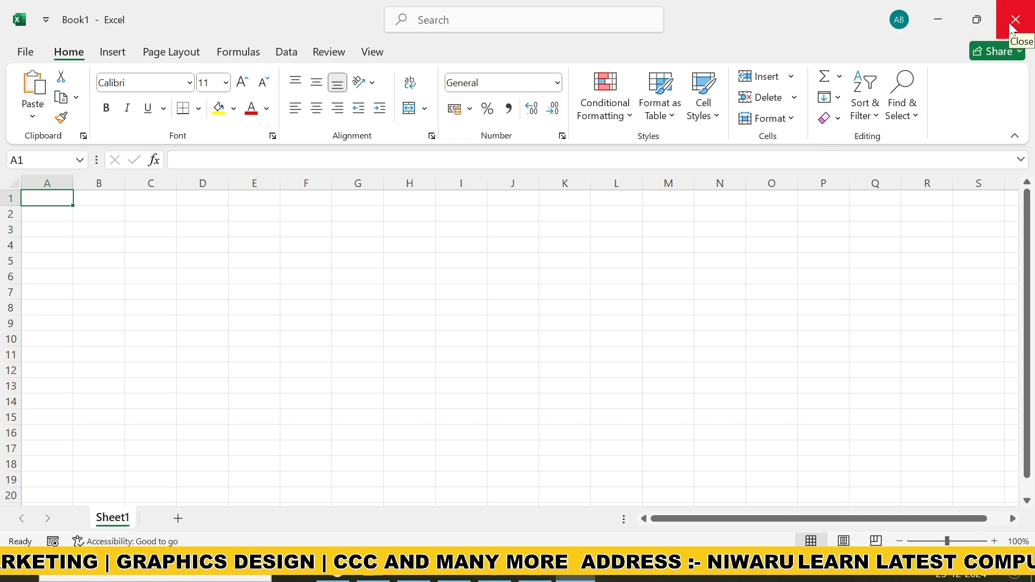
Restore the workbook window to a smaller size, move it slightly up the screen, and maximize it again
click(977, 21)
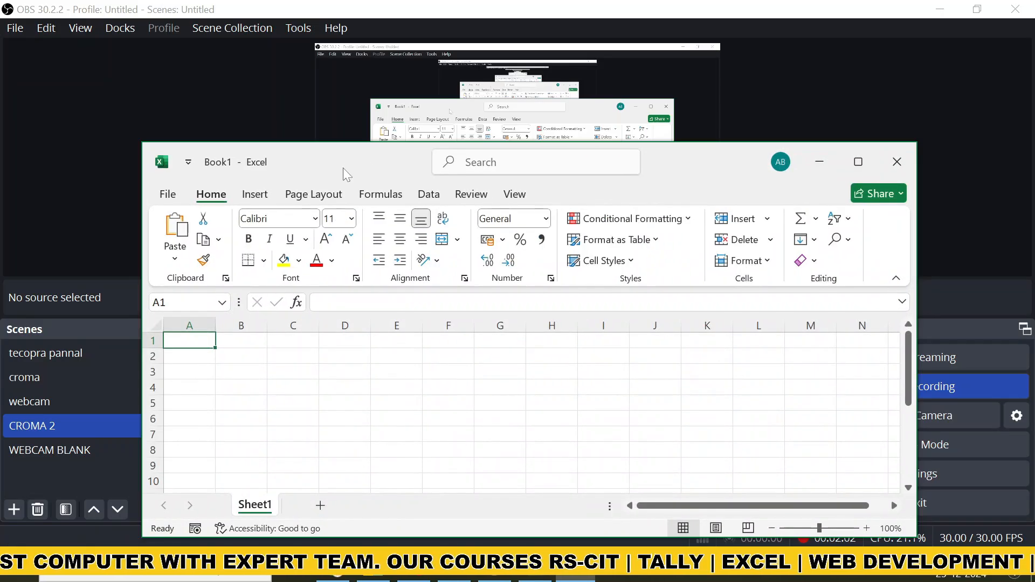
drag(343, 166, 316, 107)
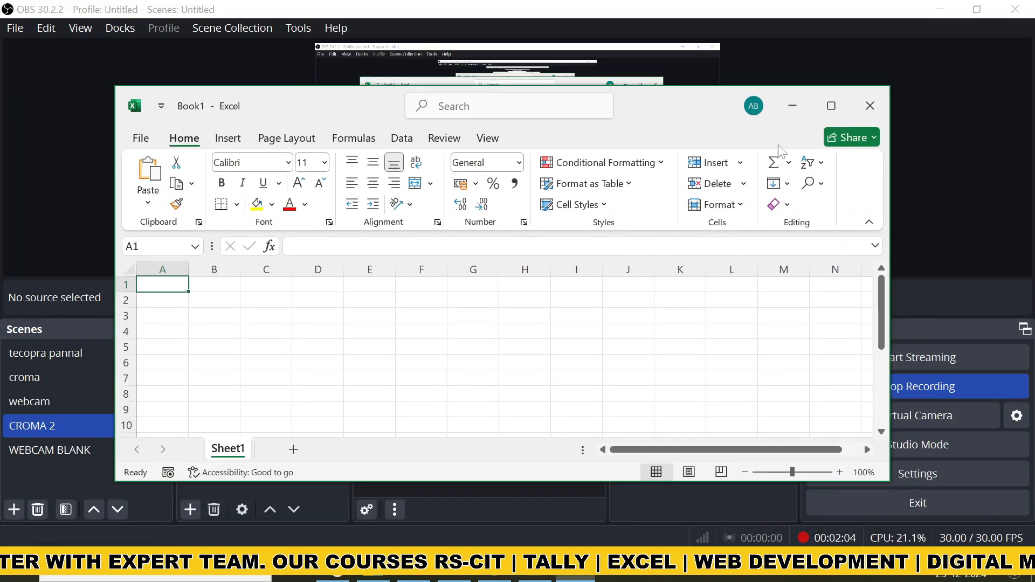
click(833, 108)
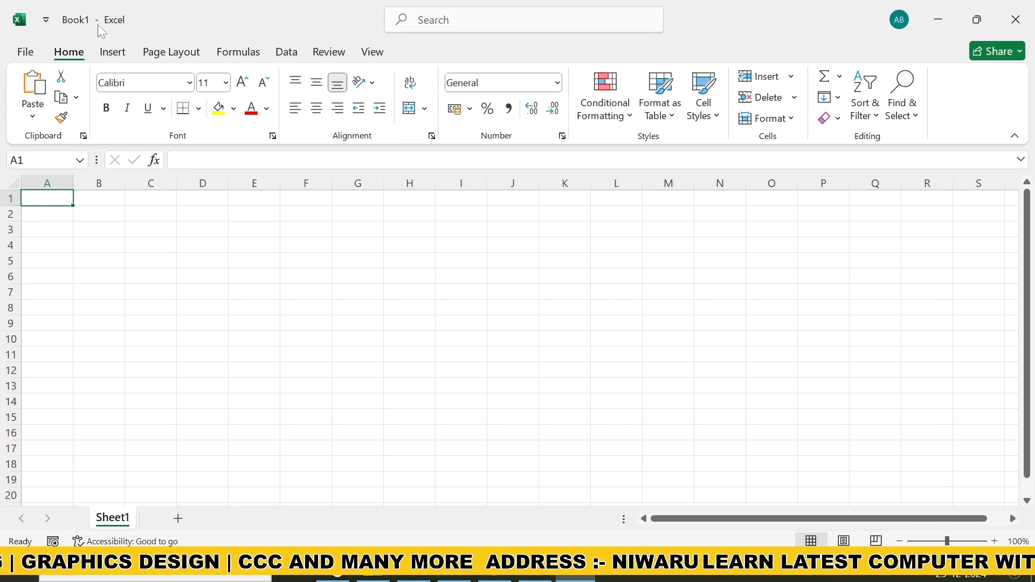
Add the New and Save commands to the Quick Access Toolbar
click(47, 21)
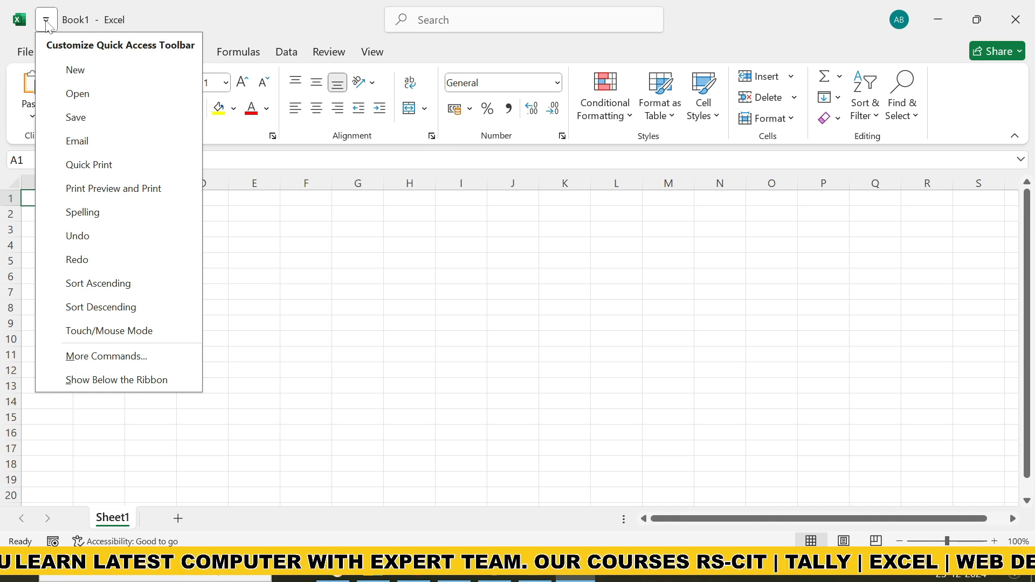
click(66, 76)
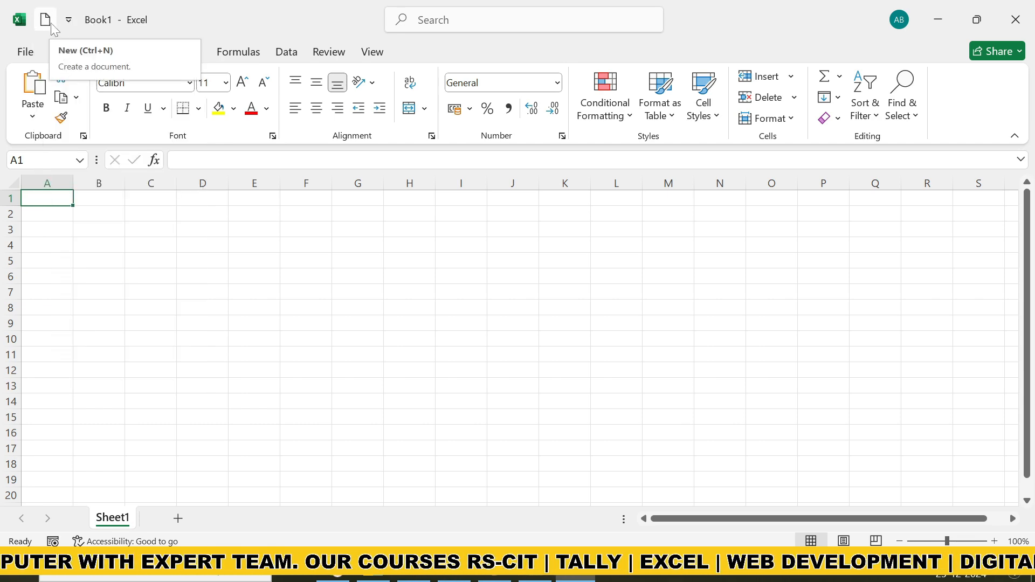
click(69, 22)
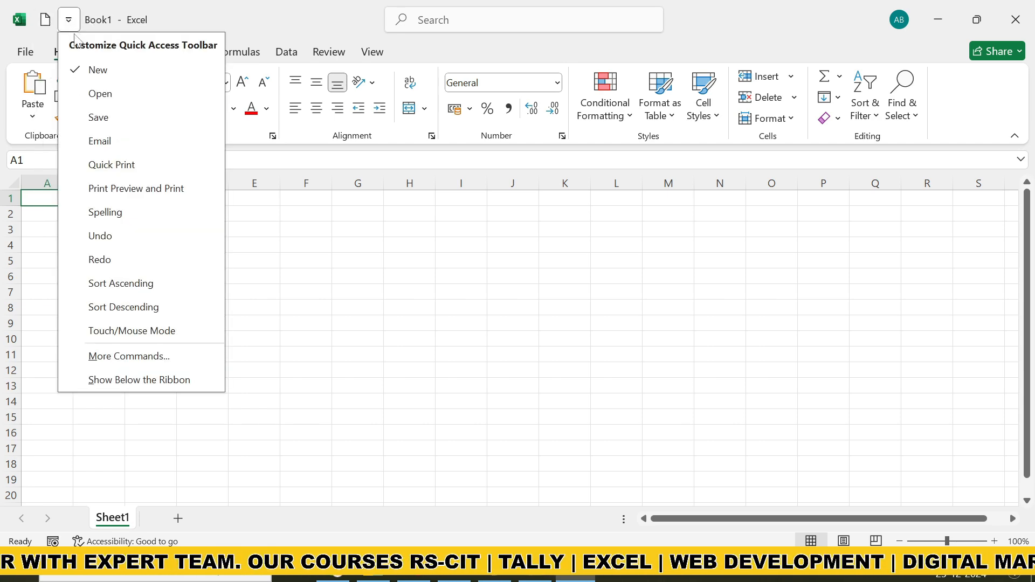
click(95, 119)
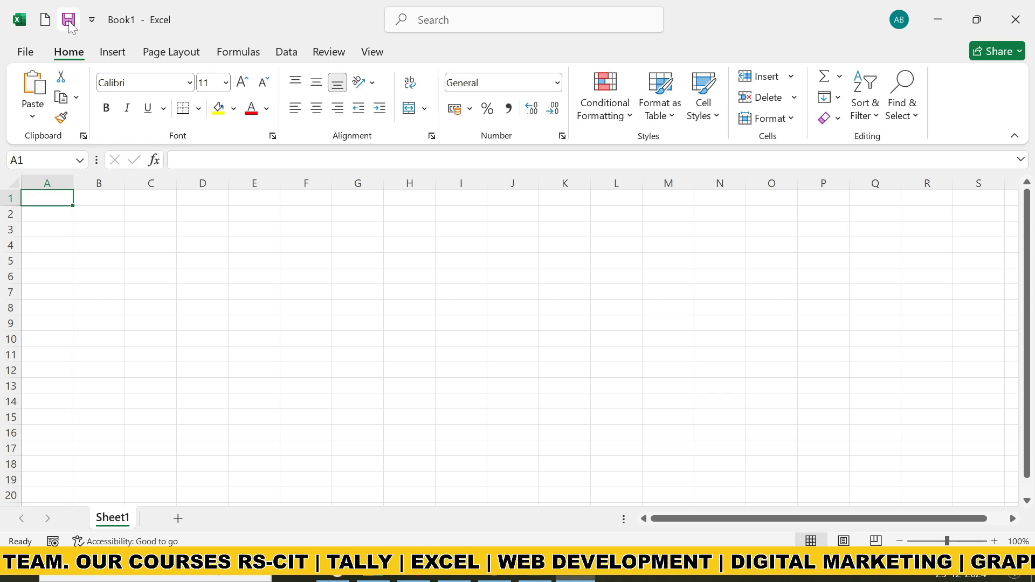
Remove the Save and New commands from the Quick Access Toolbar
click(91, 20)
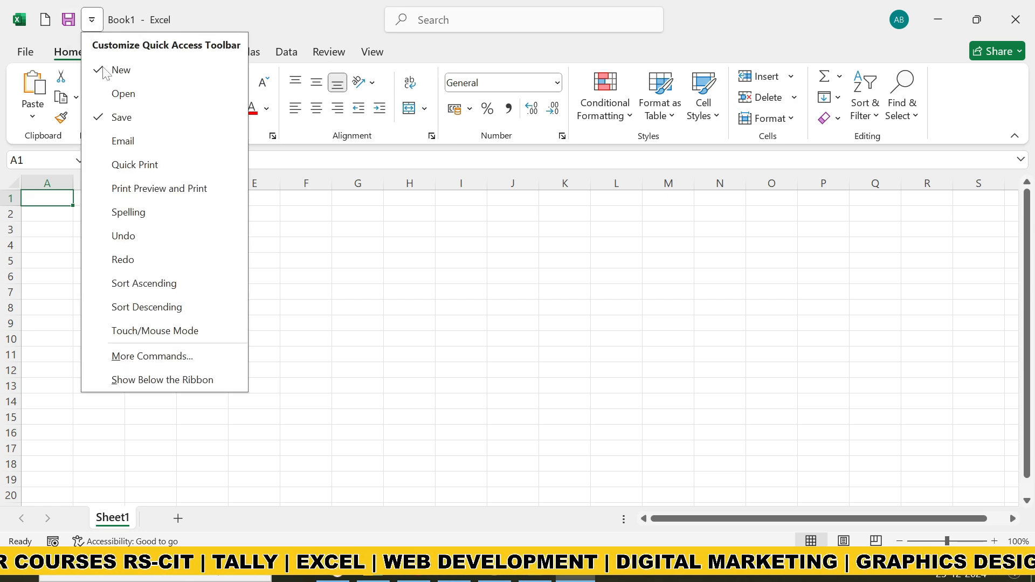
click(107, 115)
click(68, 20)
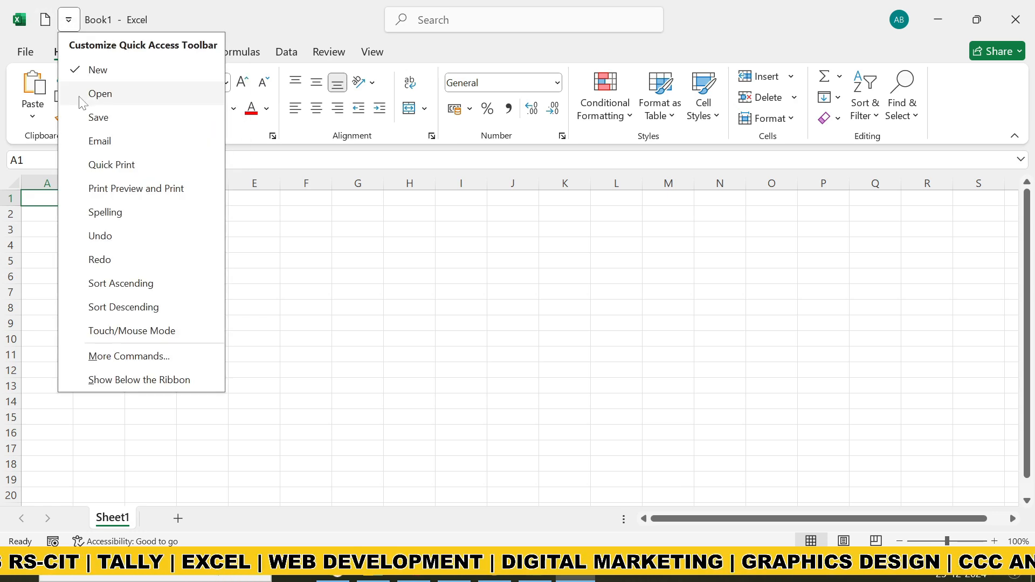
click(89, 70)
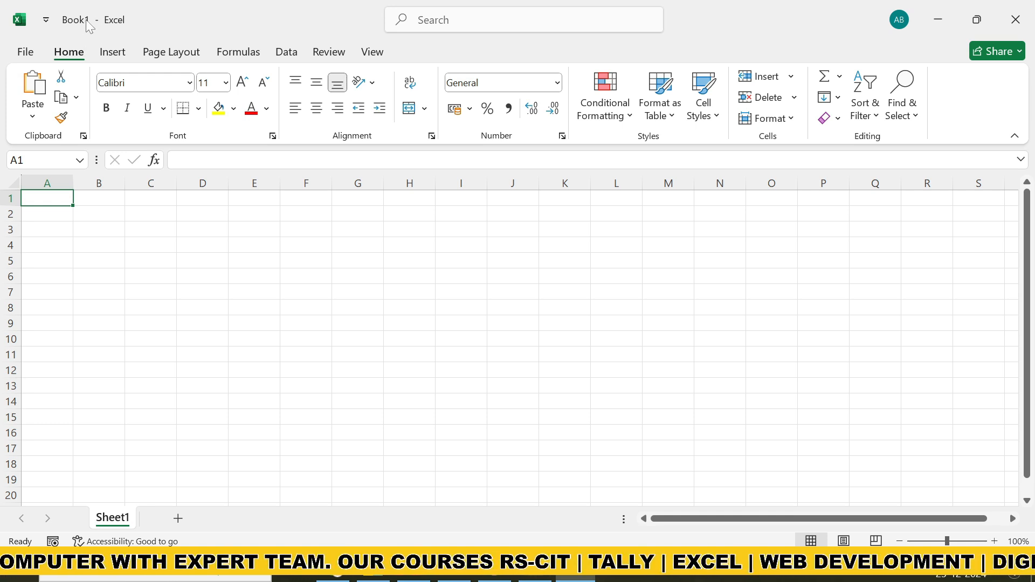
Save the workbook in the Documents folder as an Excel Workbook named LDC JAIPUR
click(36, 55)
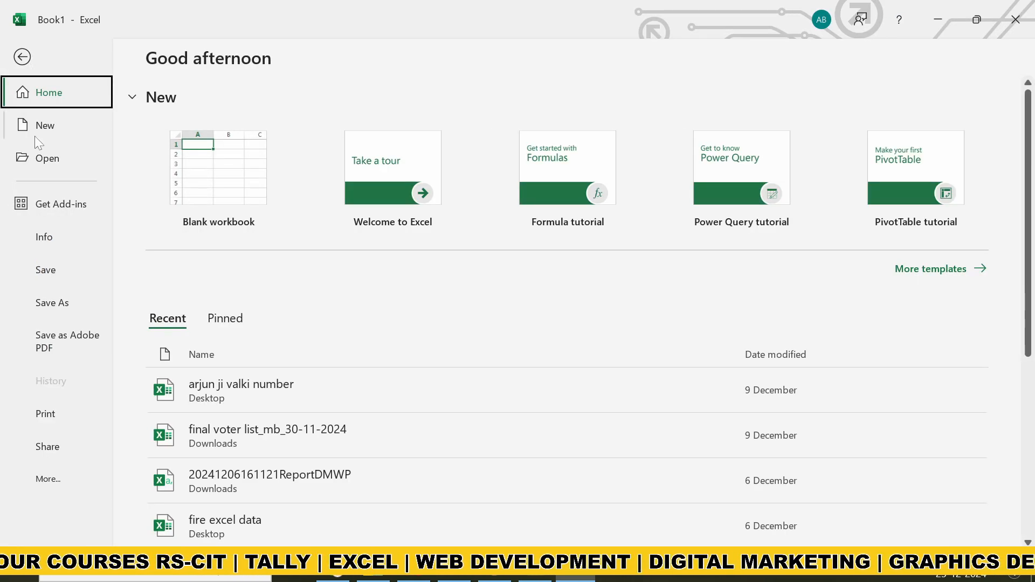
click(47, 274)
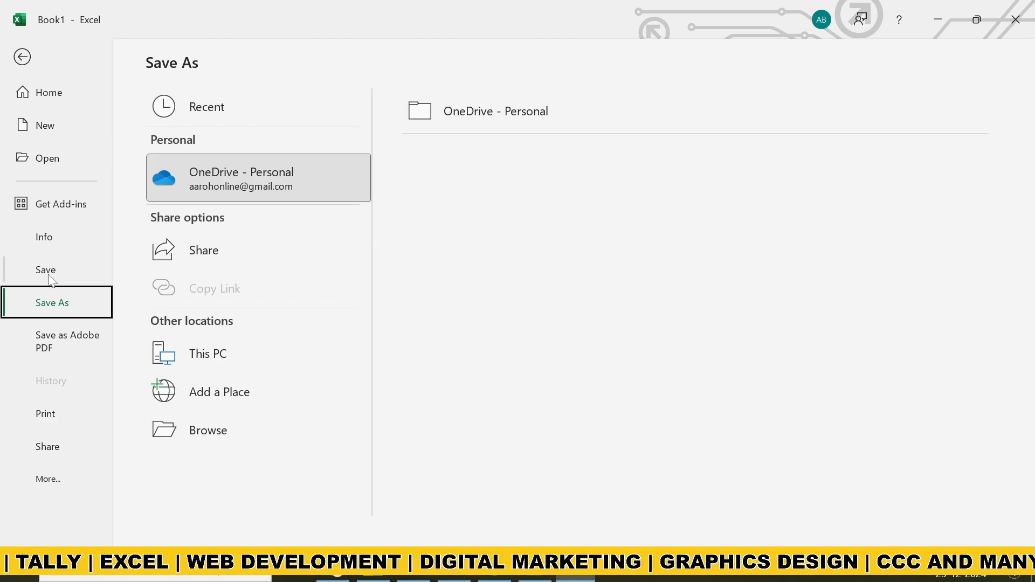
click(230, 429)
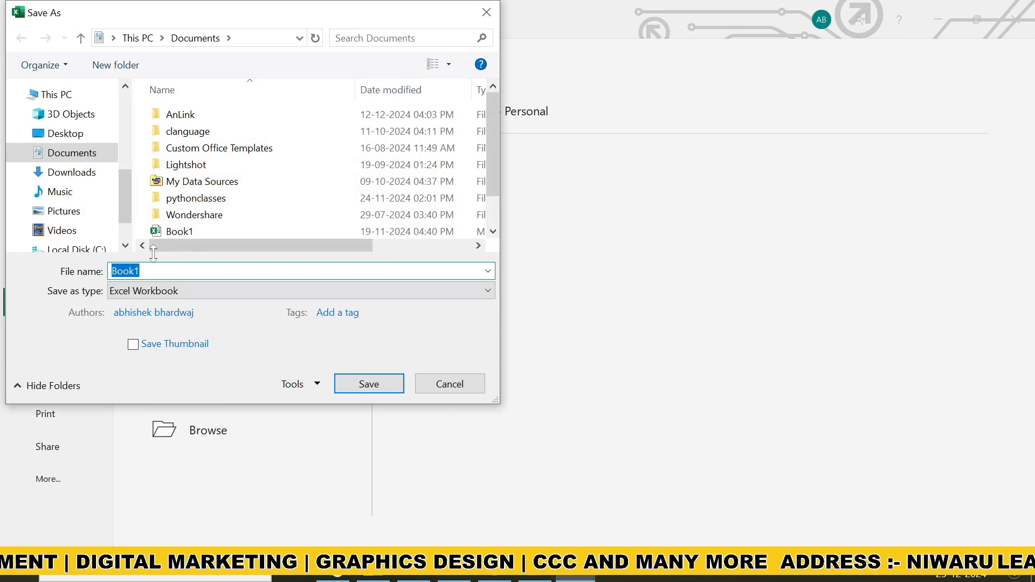
text(l)
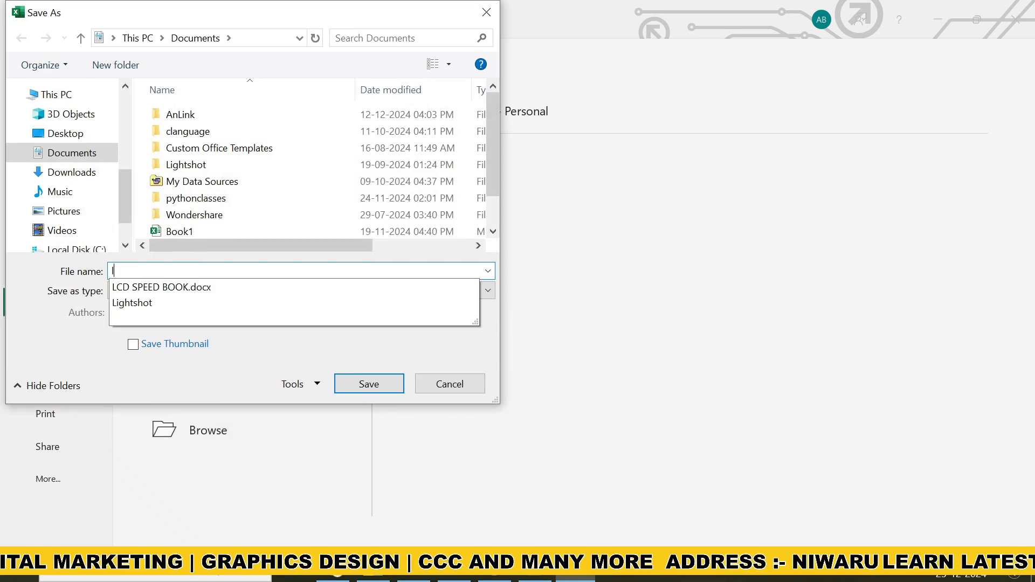
key(BackSpace)
text(LD)
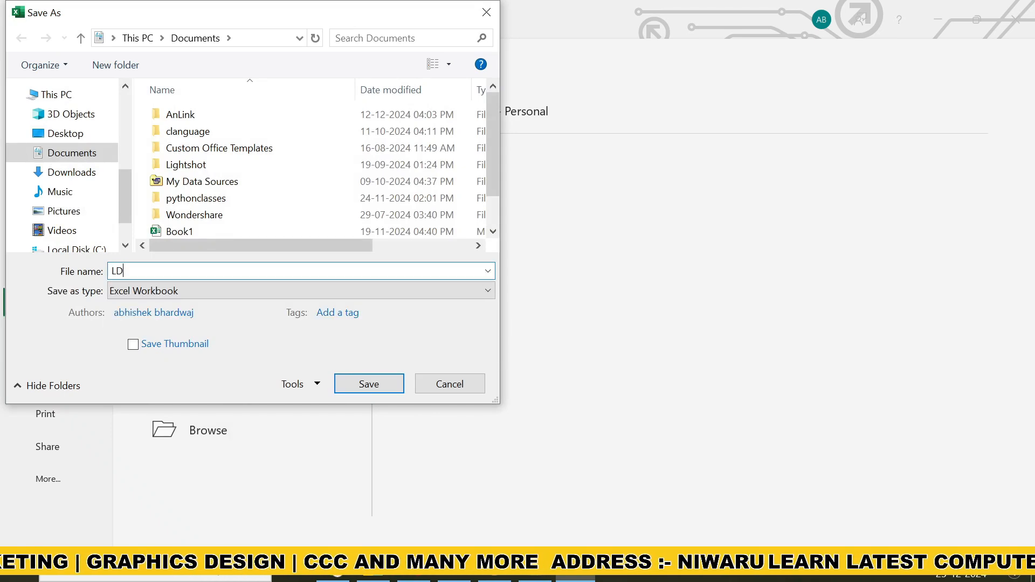
text(C JAIPUR)
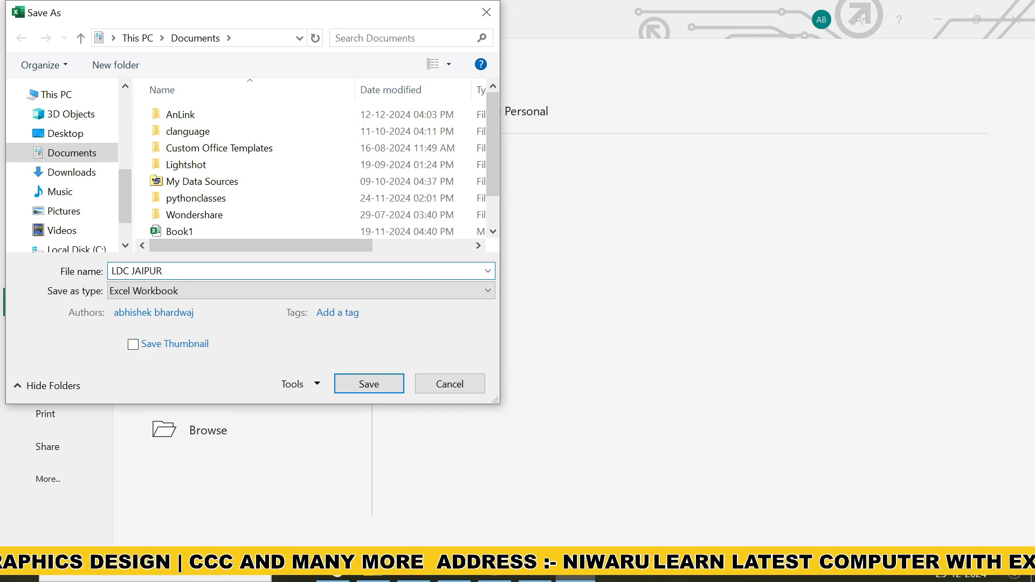
click(365, 384)
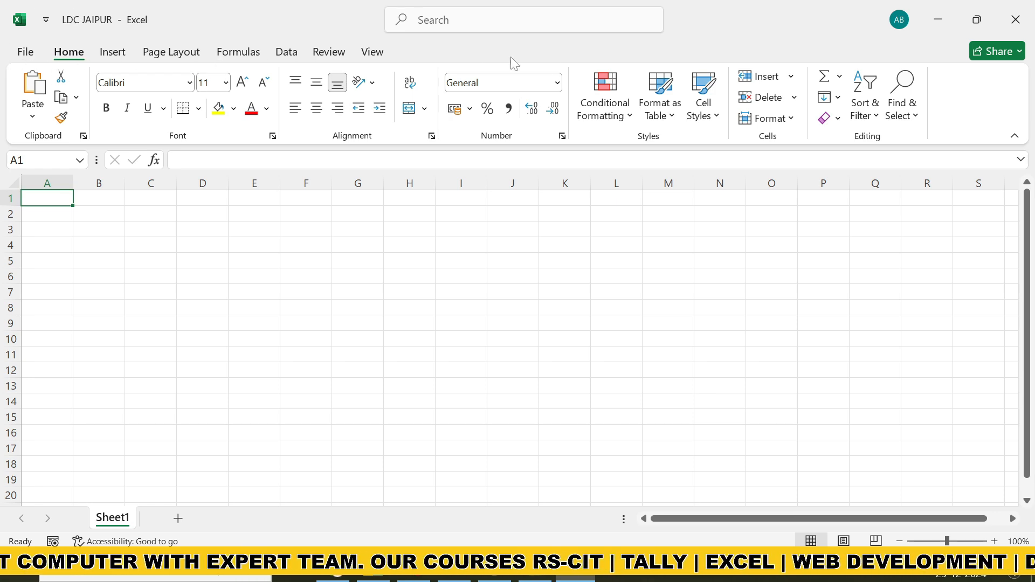
Look over the File page and the Insert, Page Layout, Formulas, Data, Review and View commands, ending on the Home commands
click(35, 53)
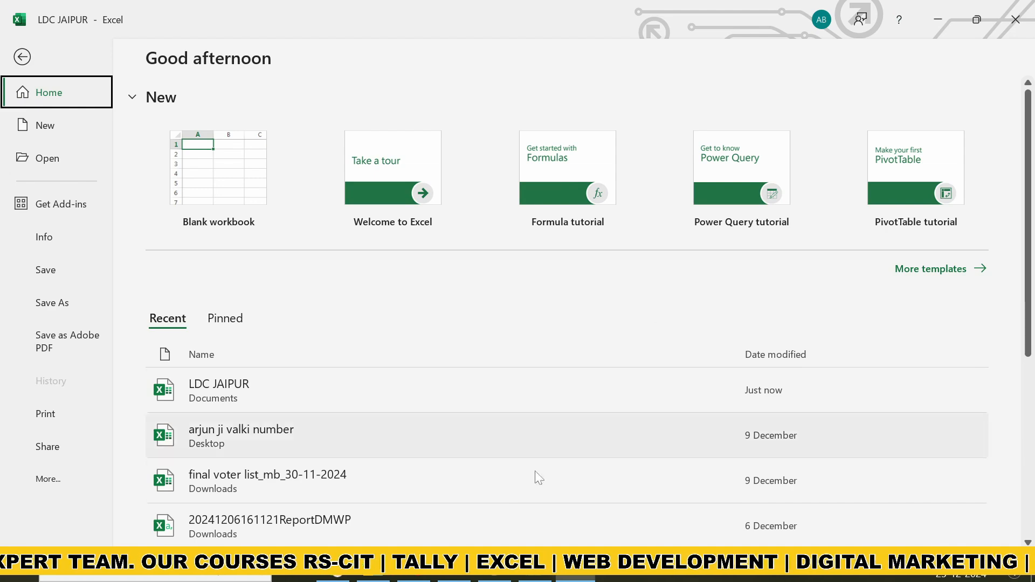
click(23, 56)
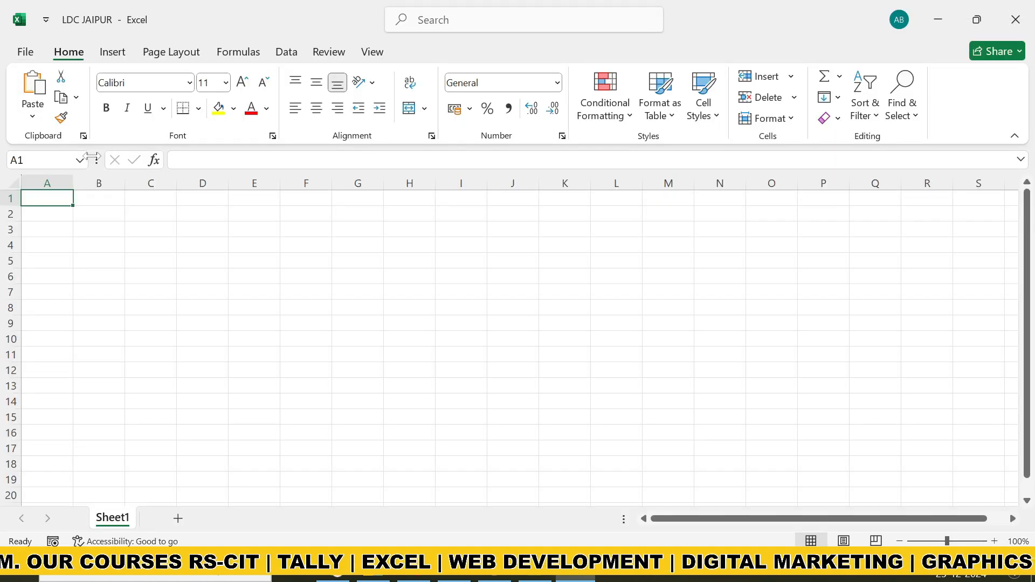
click(113, 52)
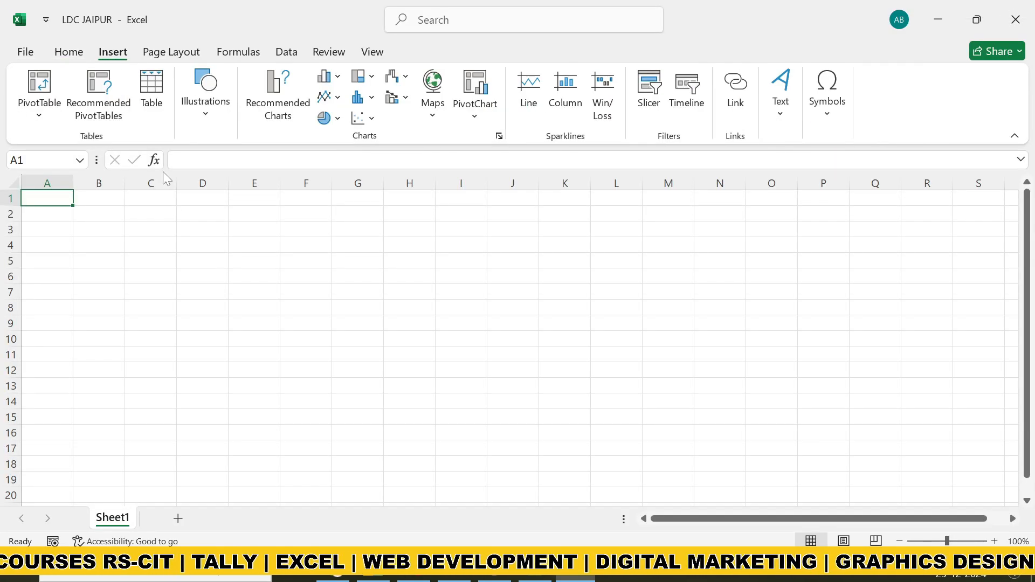
click(167, 52)
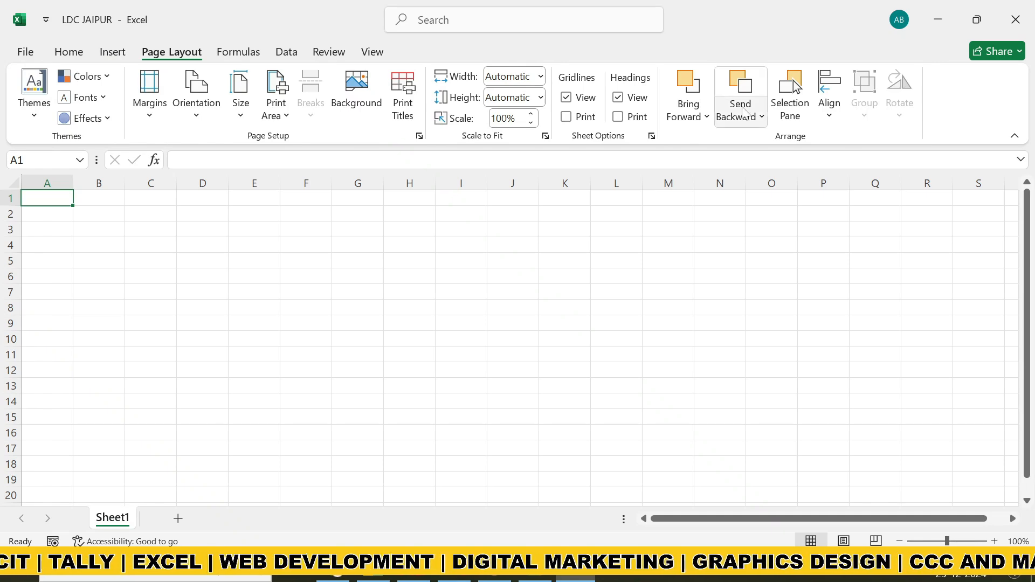
click(238, 54)
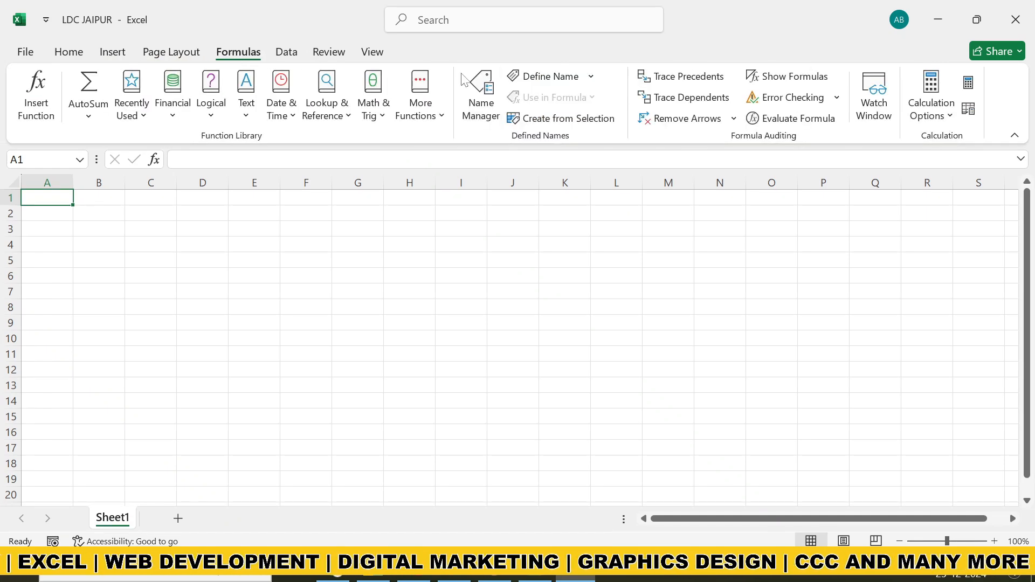
click(287, 52)
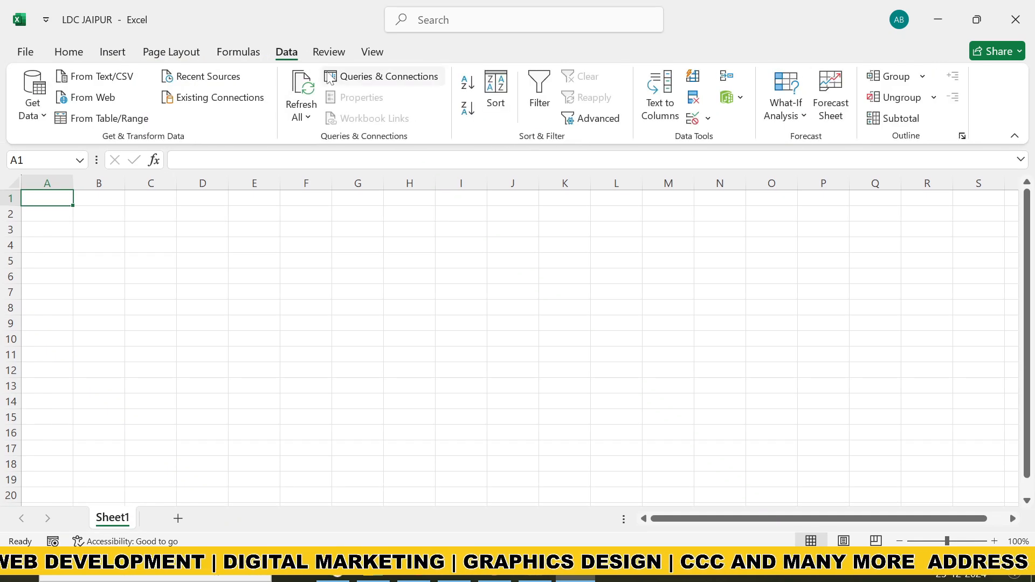
click(328, 54)
click(372, 53)
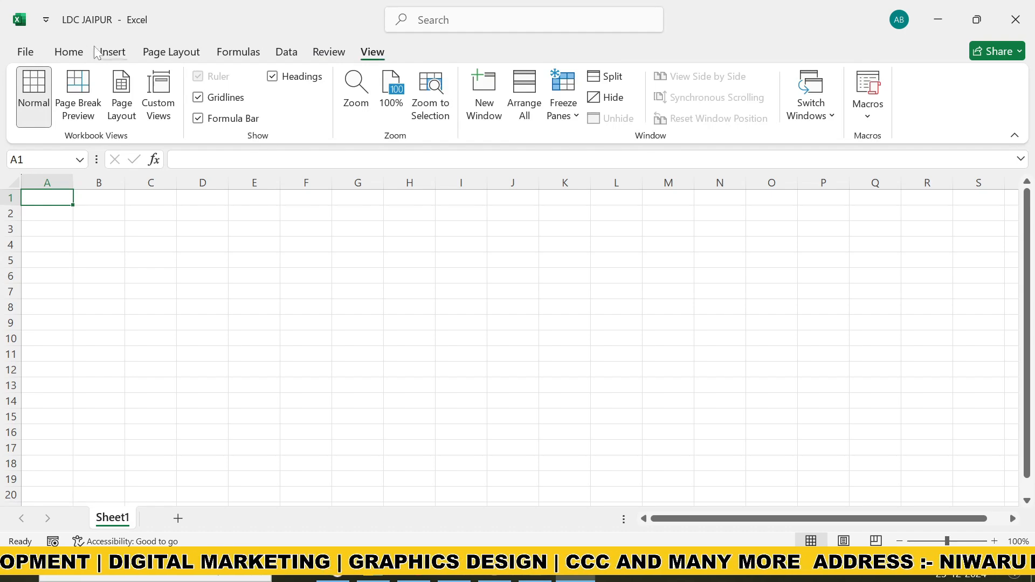
click(74, 55)
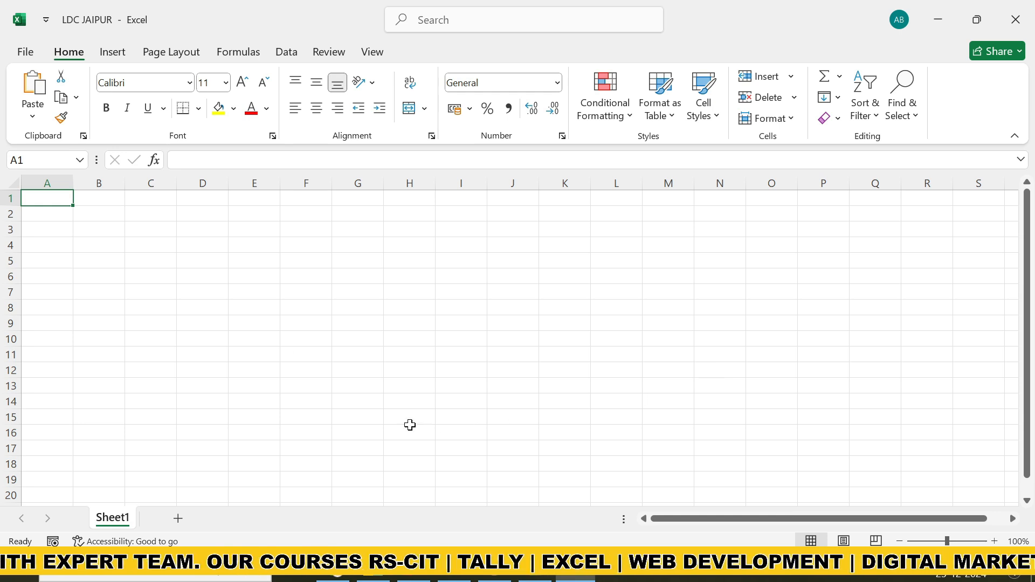
Enter the text CELL in cell K7
click(461, 296)
click(526, 291)
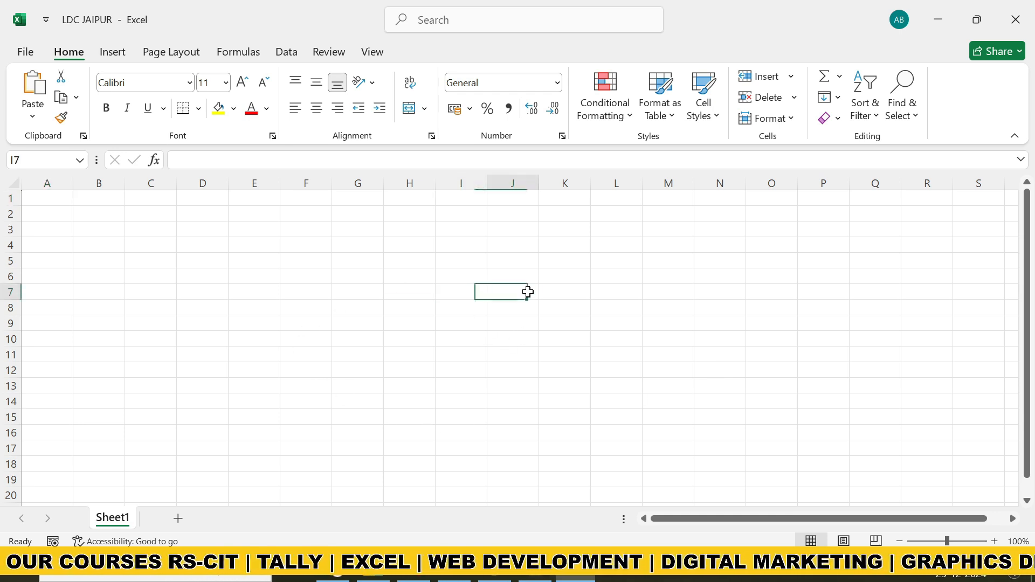
click(559, 291)
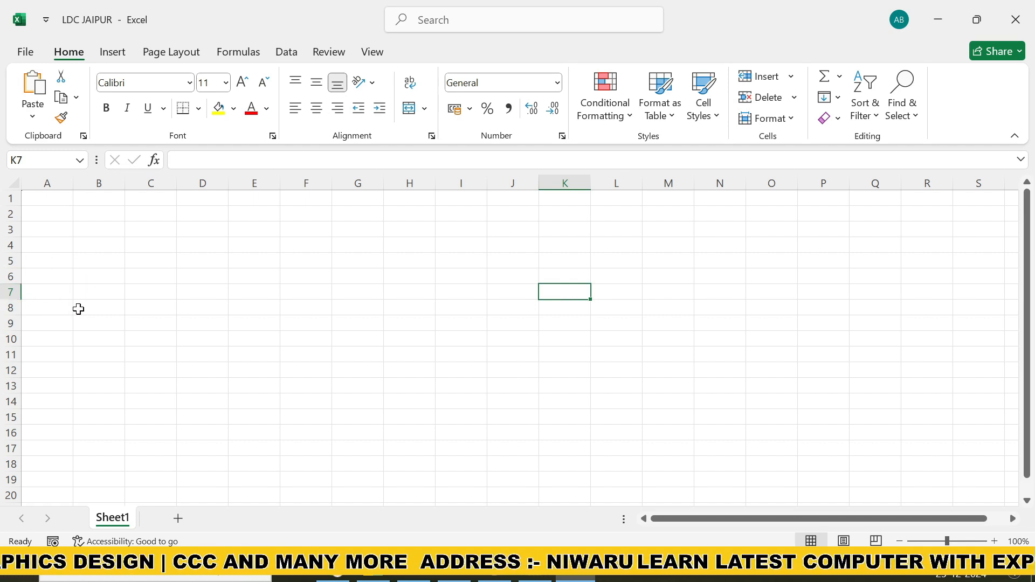
double_click(570, 294)
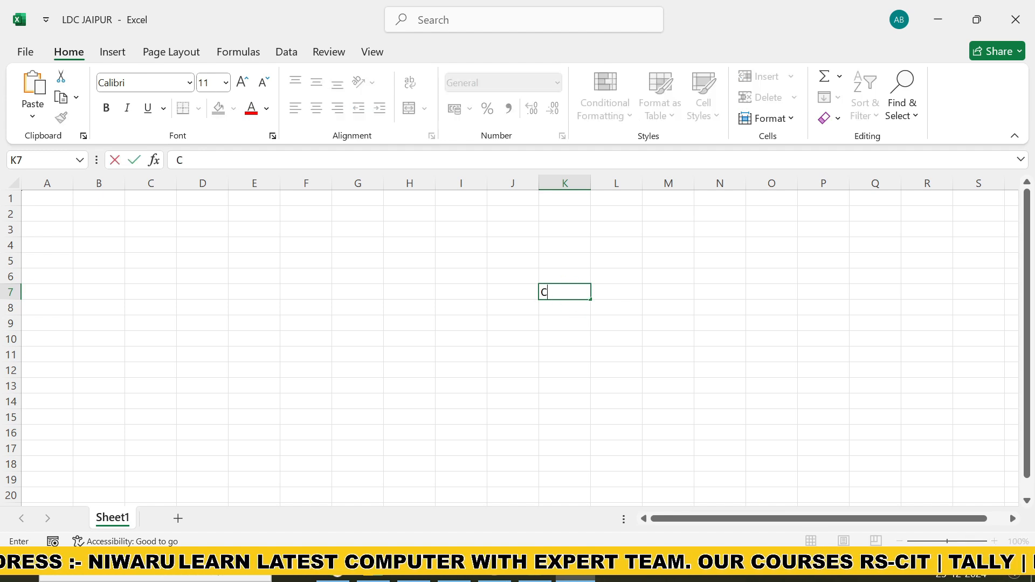
text(CELL)
click(529, 340)
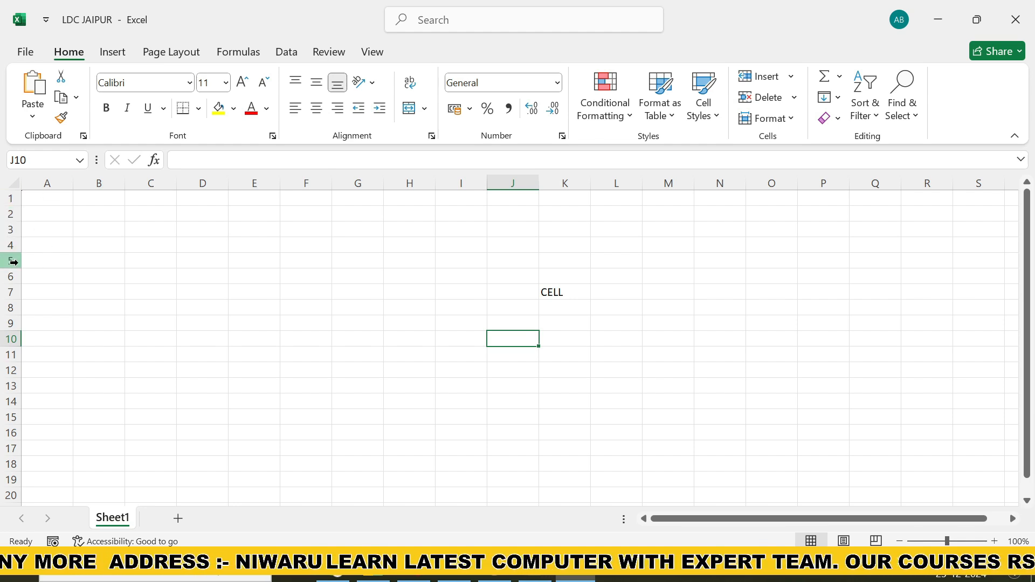
Draw a horizontal straight arrow about 14.9 cm long along row 3, from column A towards cell J3
click(500, 229)
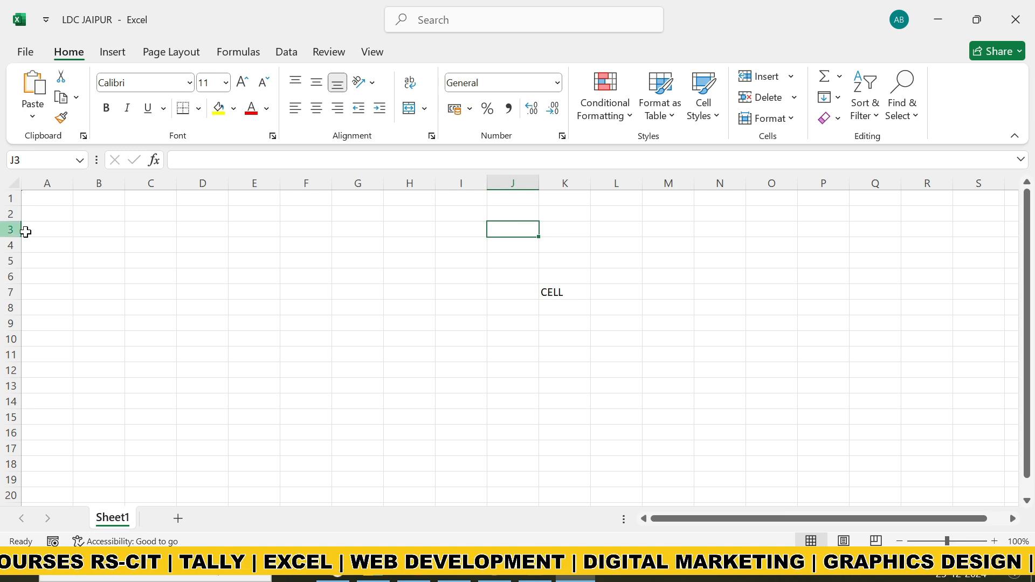
click(112, 52)
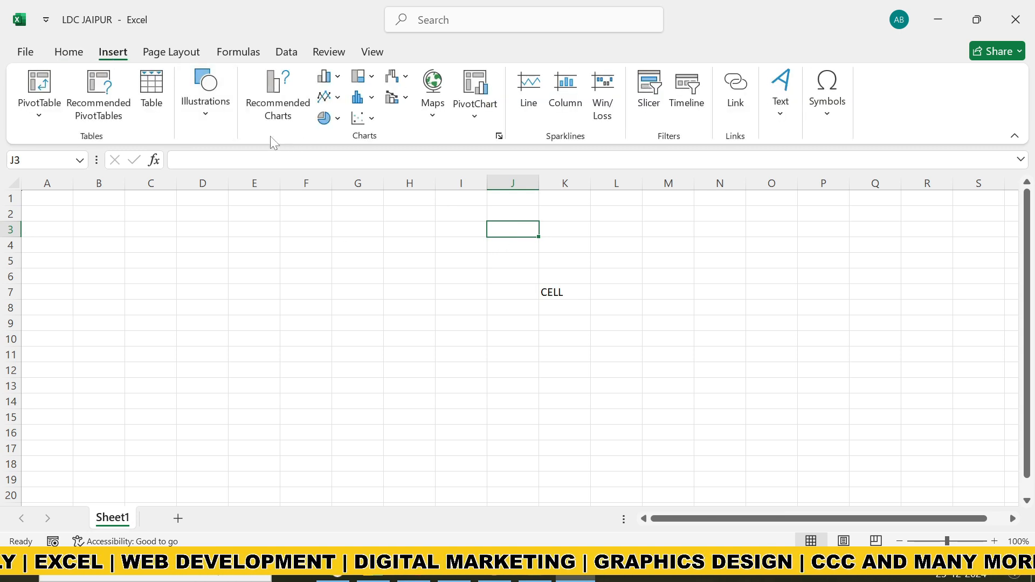
click(209, 129)
click(232, 181)
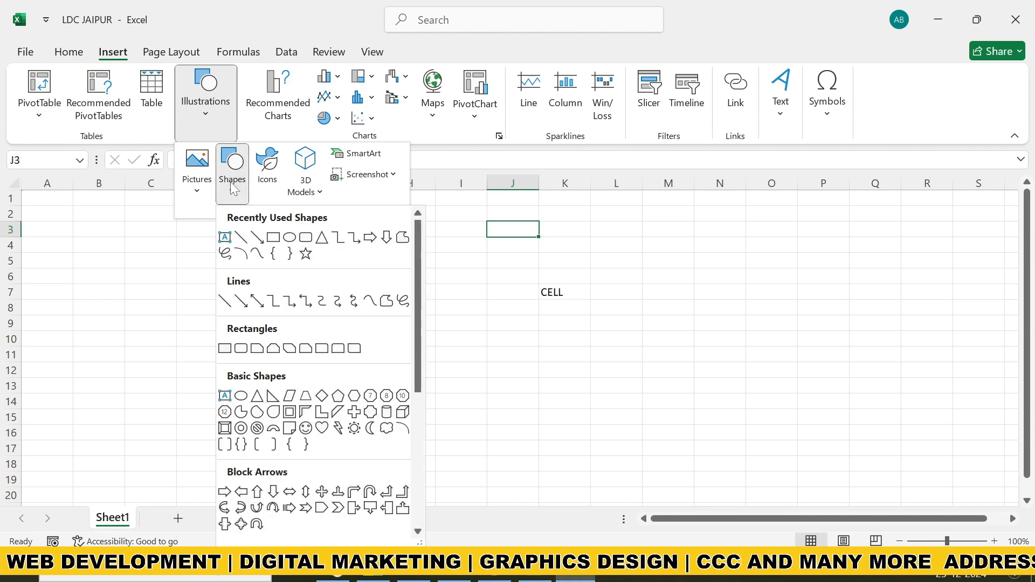
click(257, 241)
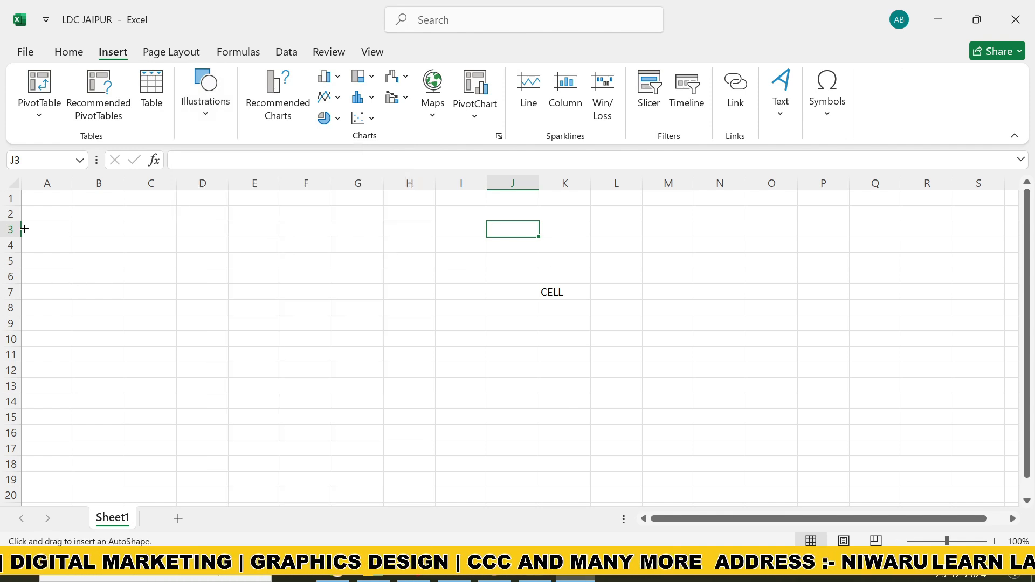
drag(26, 229, 478, 229)
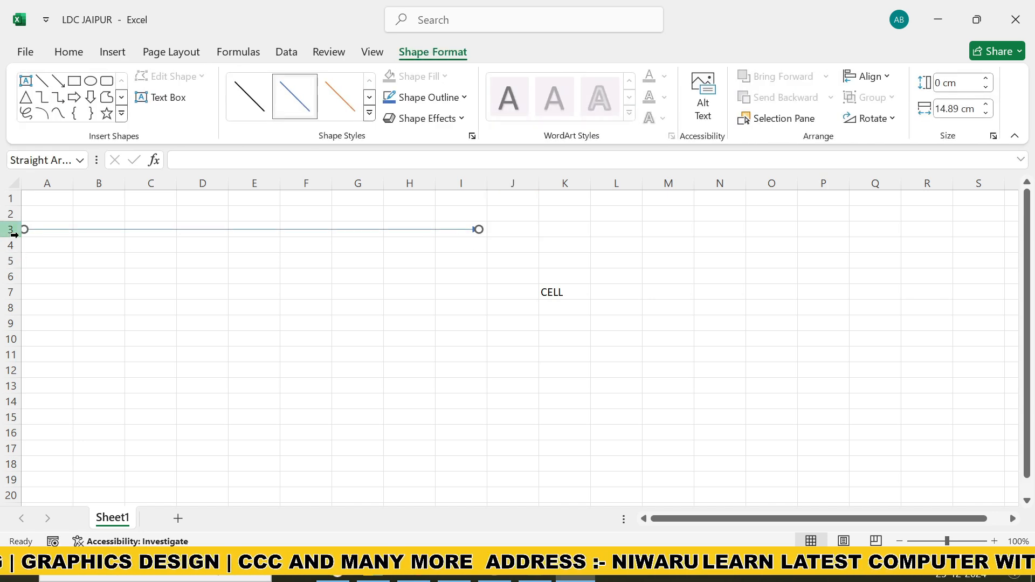
Enter the text J3 in cell J3, at the tip of the arrow
click(508, 231)
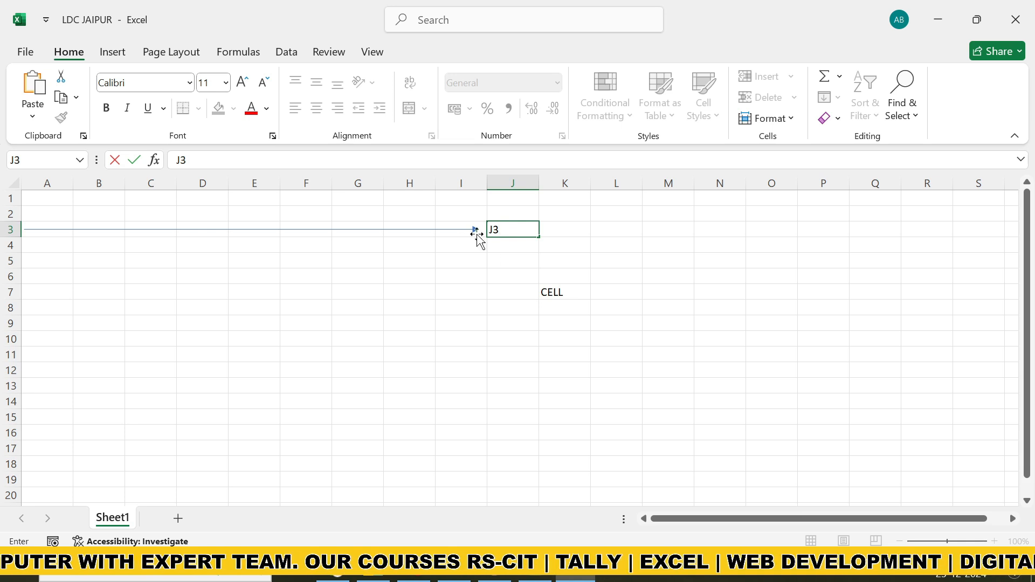
click(772, 241)
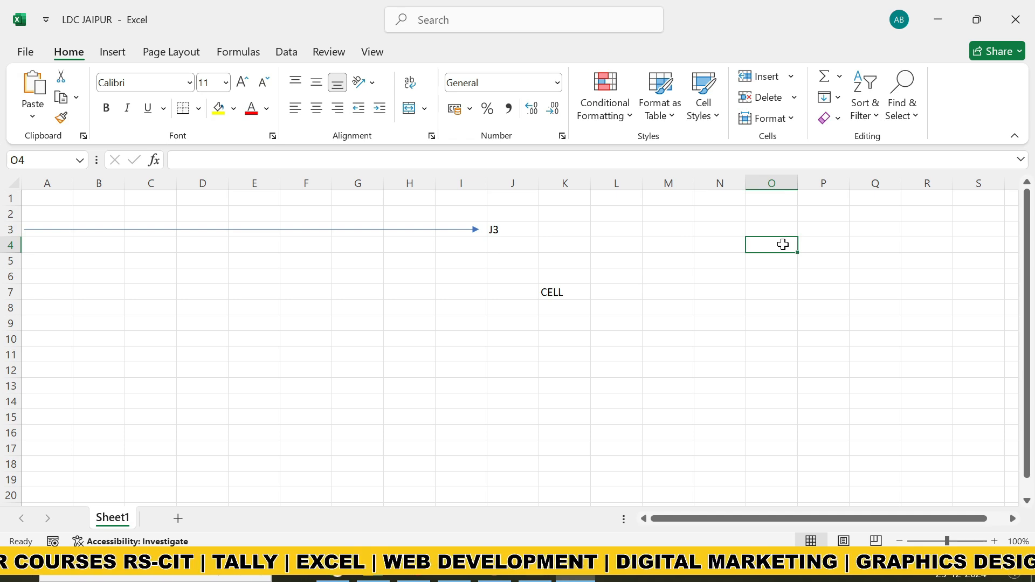
click(665, 258)
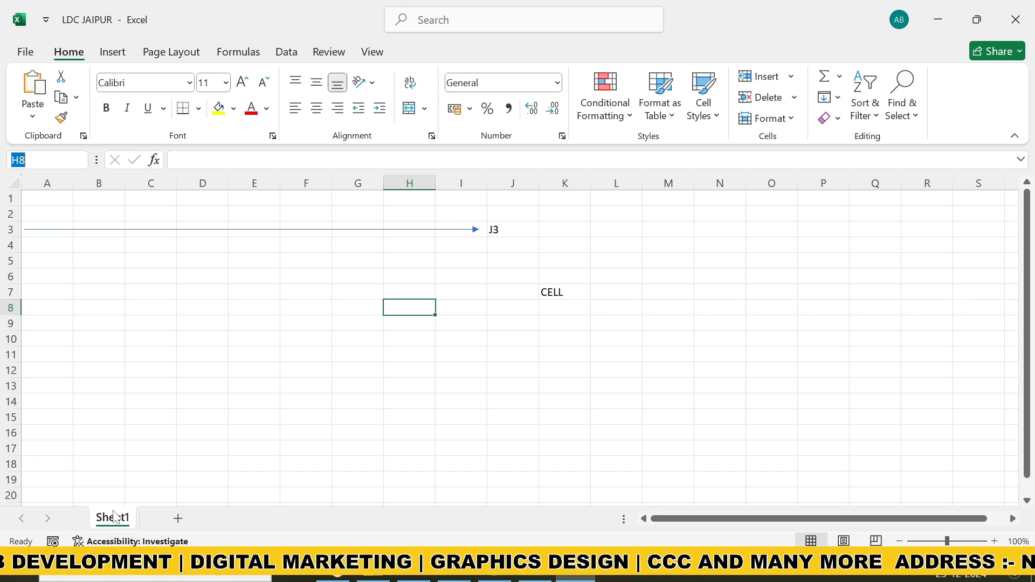
Add four new worksheets after Sheet1 and view Sheet1 through Sheet4 in turn
click(183, 519)
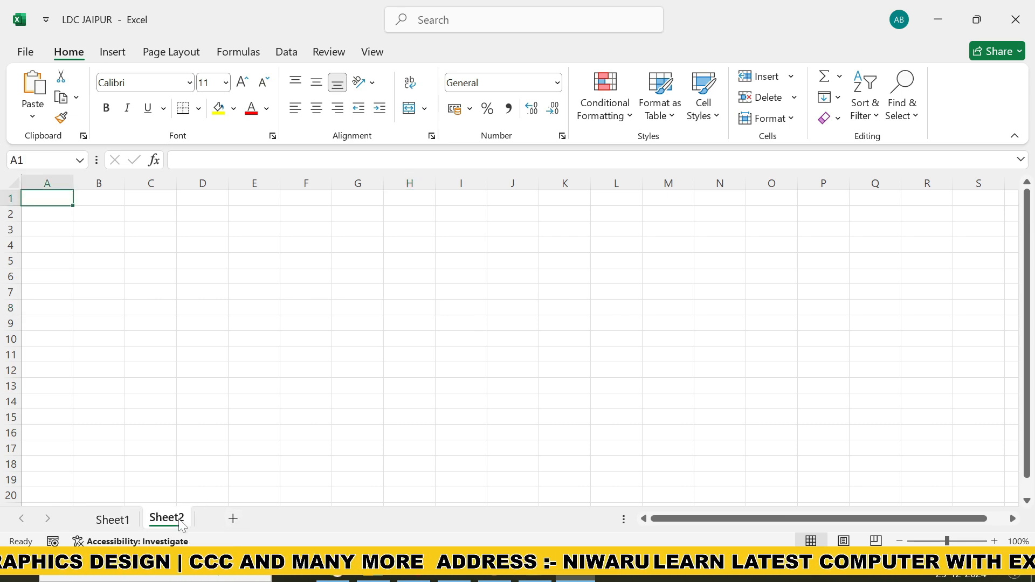
click(233, 519)
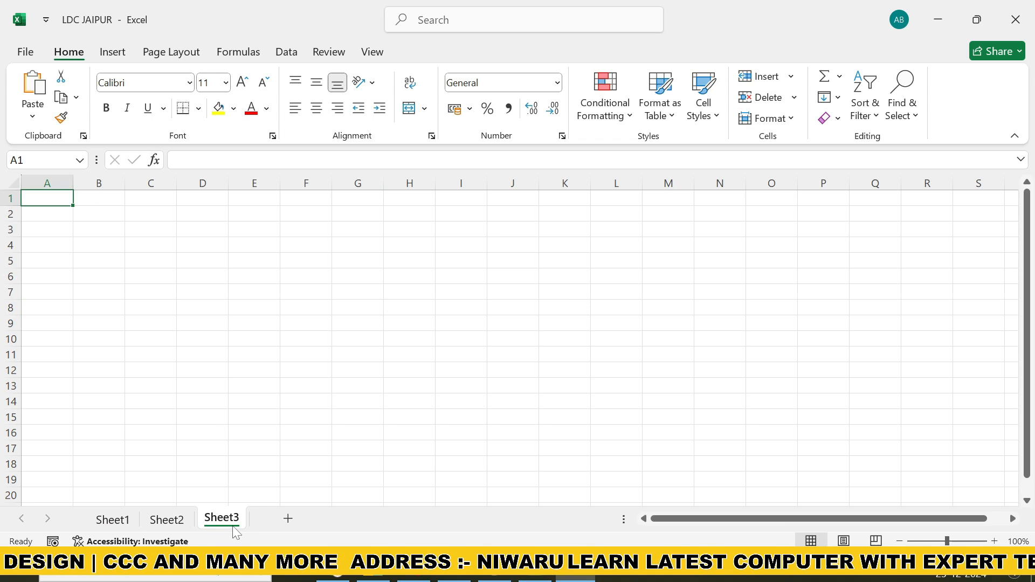
click(288, 519)
click(344, 519)
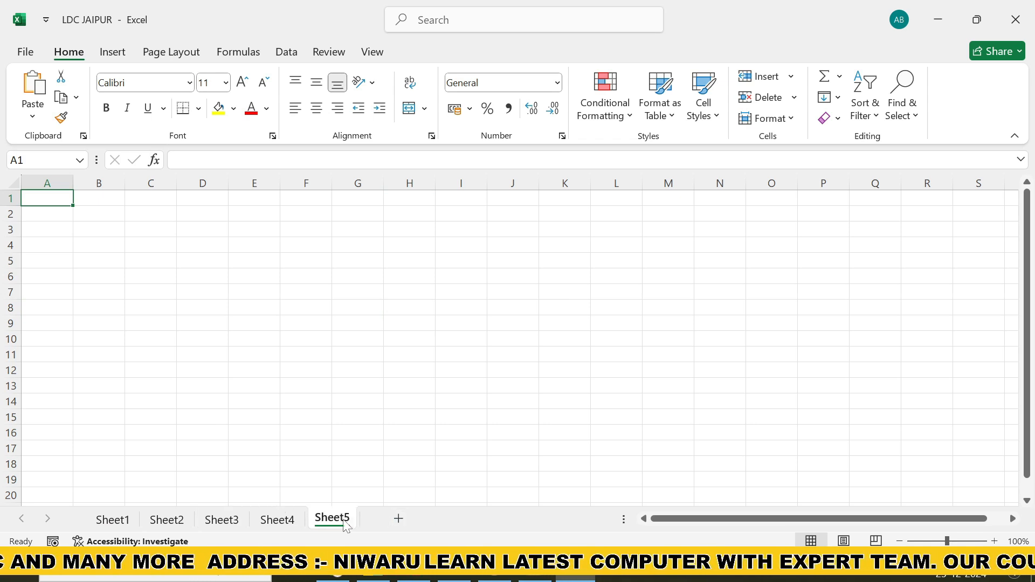
click(117, 526)
click(168, 521)
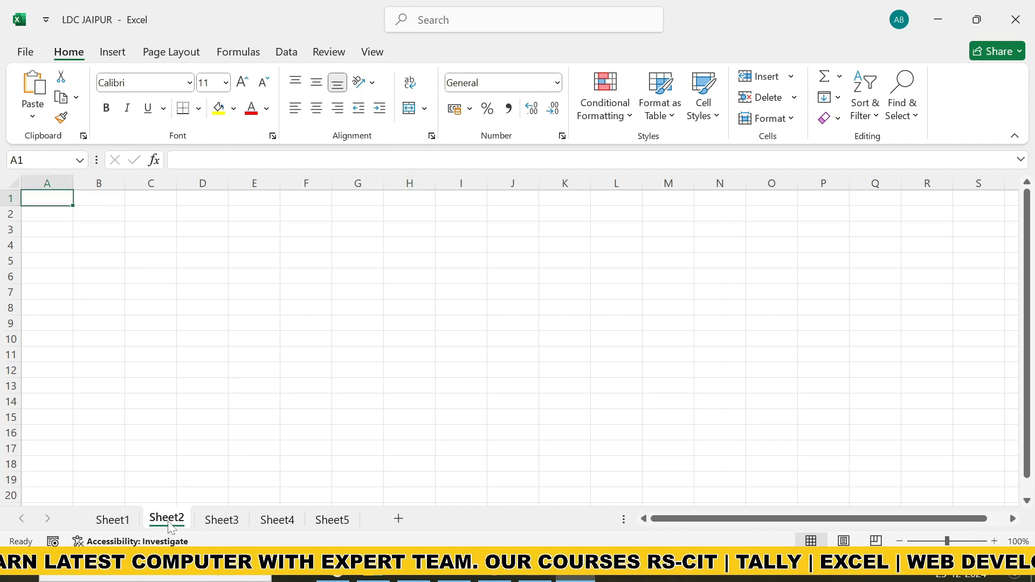
click(224, 520)
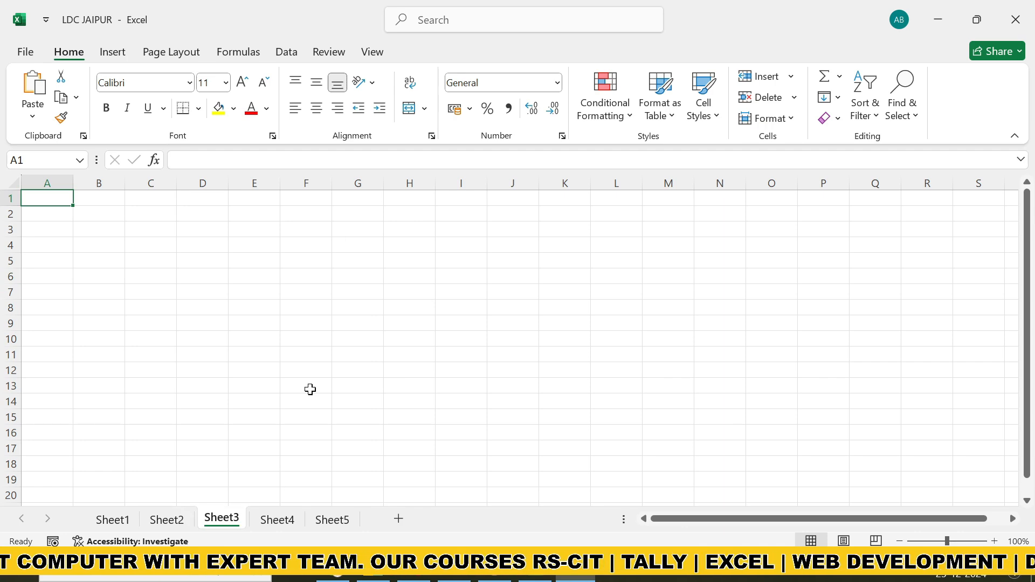
click(276, 520)
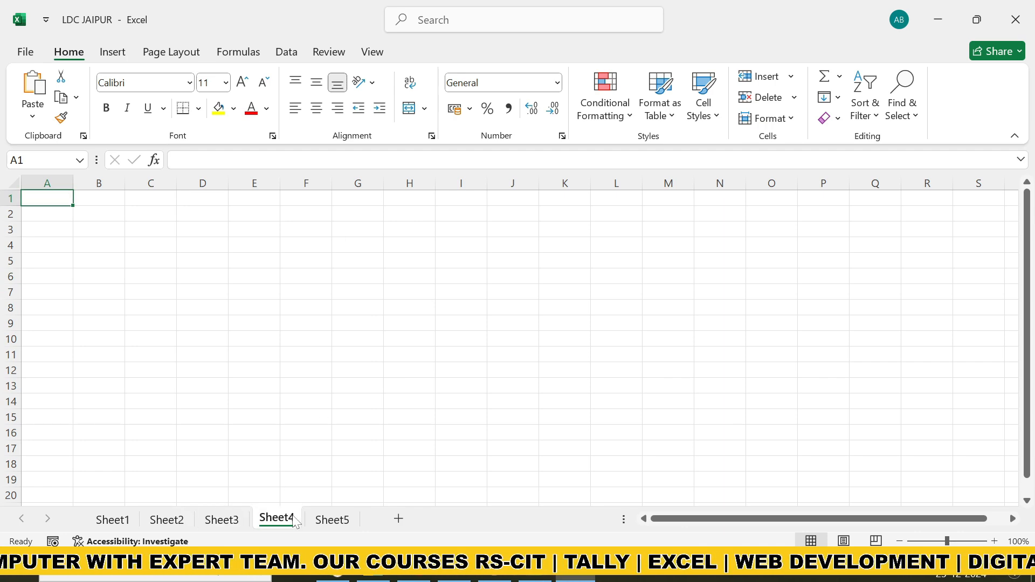
Rename the worksheet Sheet1 as JAN
click(123, 521)
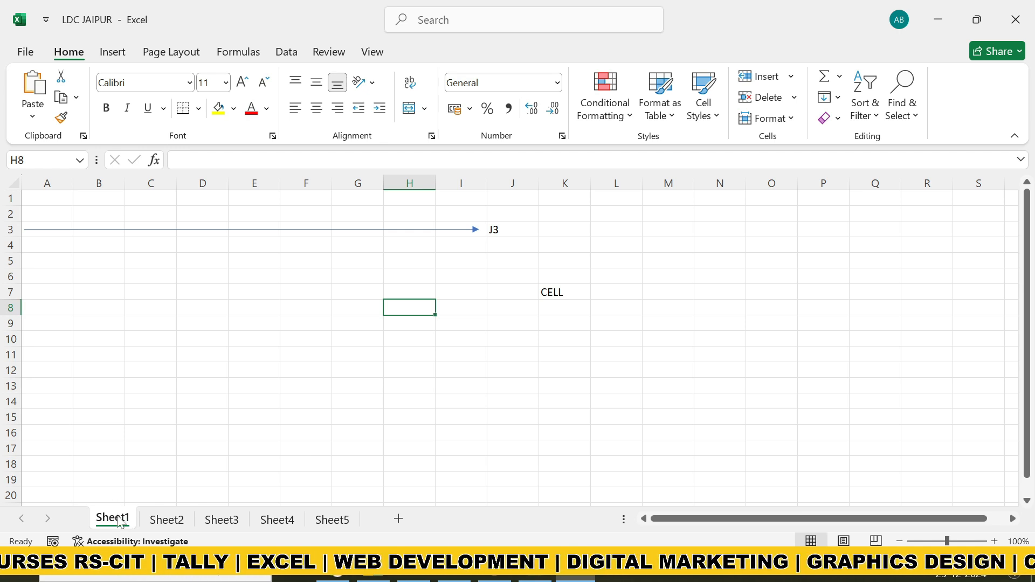
double_click(124, 521)
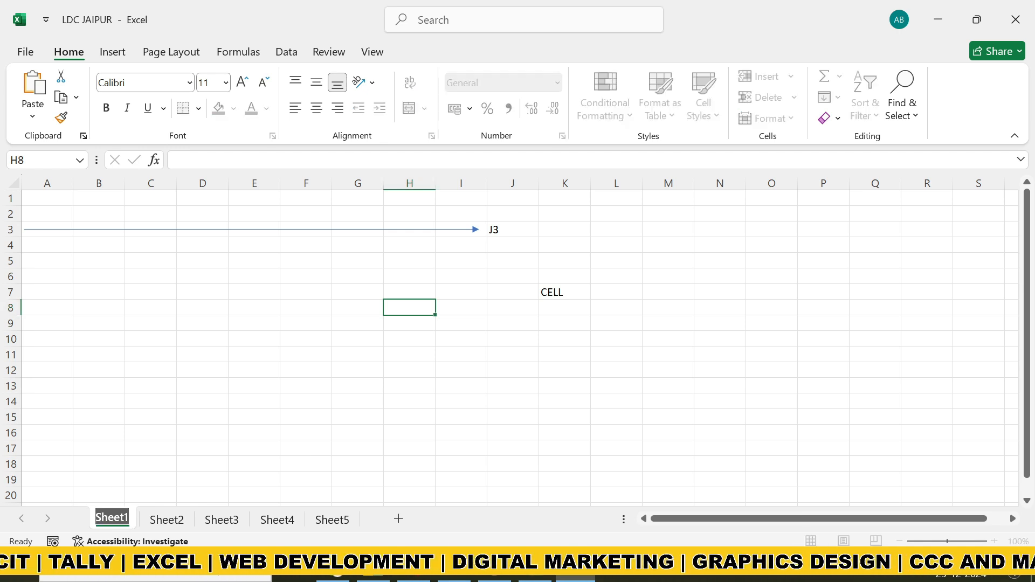
text(JAN)
key(Return)
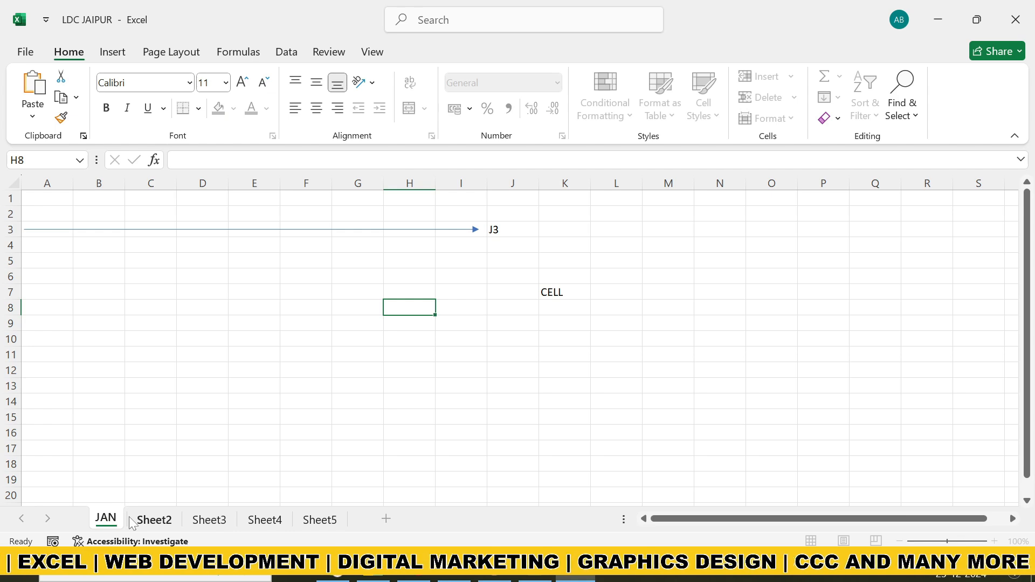
Rename the worksheet Sheet2 as FEB and Sheet3 as MARCH
click(162, 521)
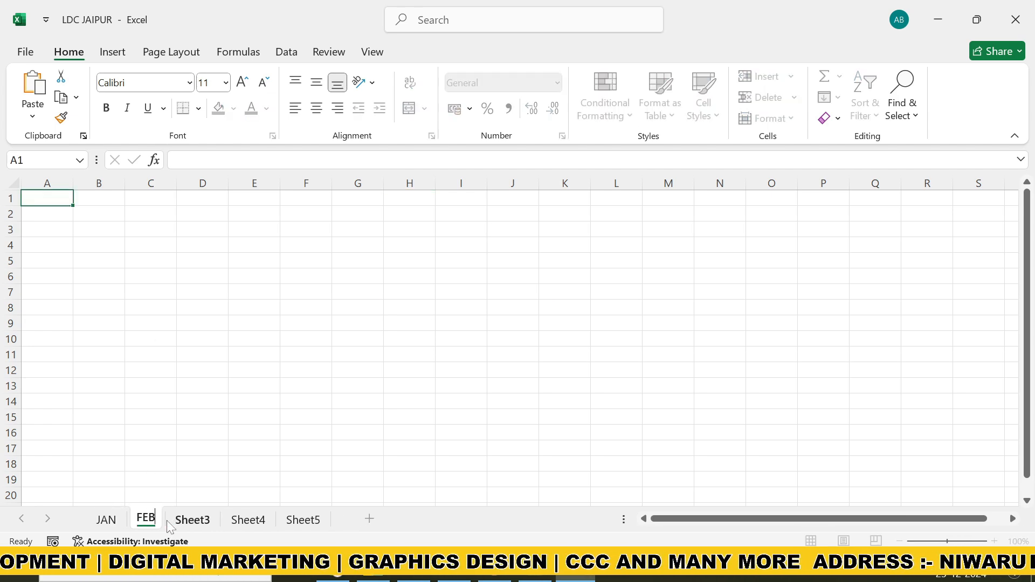
double_click(192, 520)
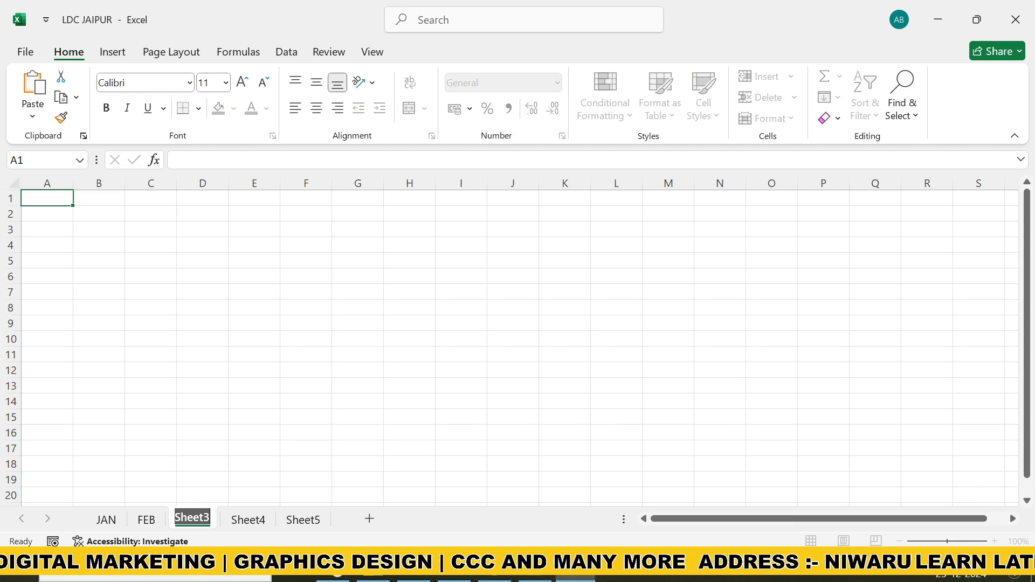
key(BackSpace)
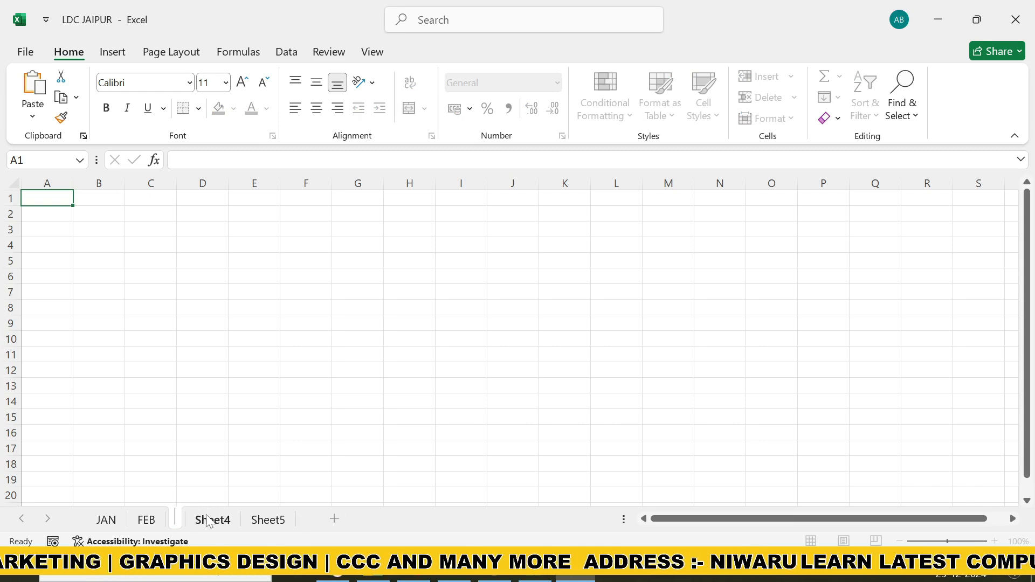
text(MARCH)
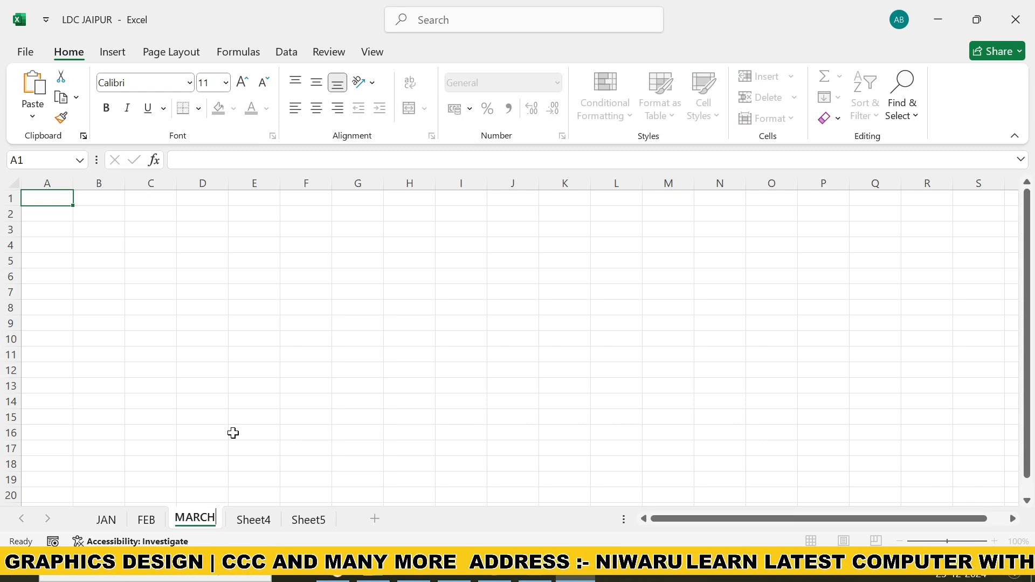
click(145, 464)
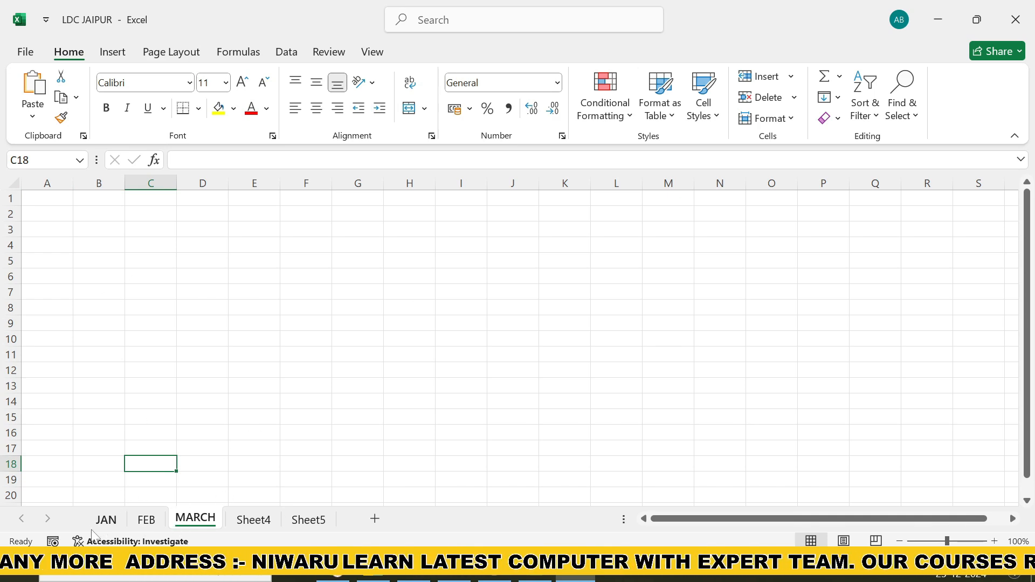
Set the tab color of the JAN sheet to the standard light green
click(106, 519)
right_click(108, 520)
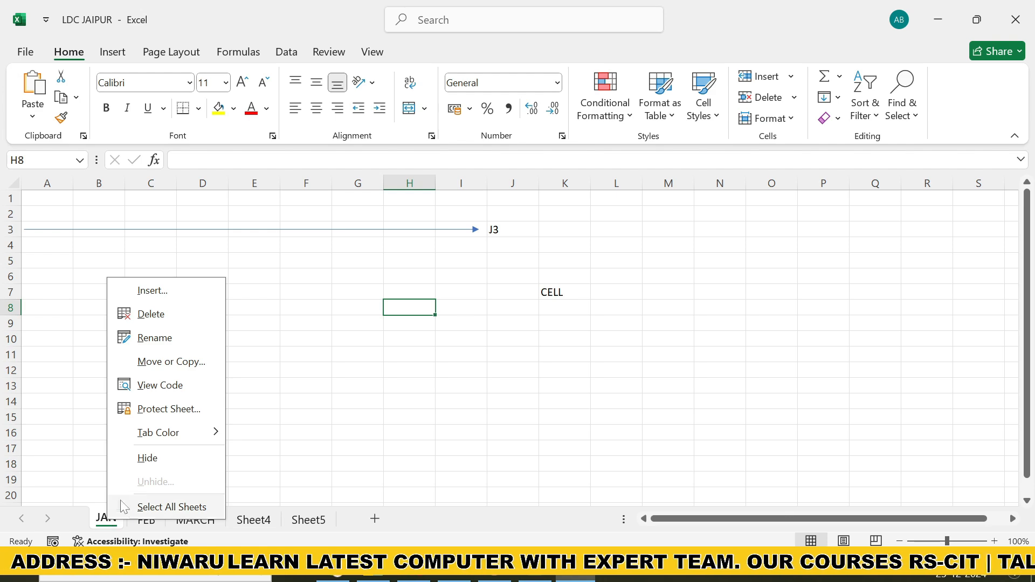
mouse_move(208, 432)
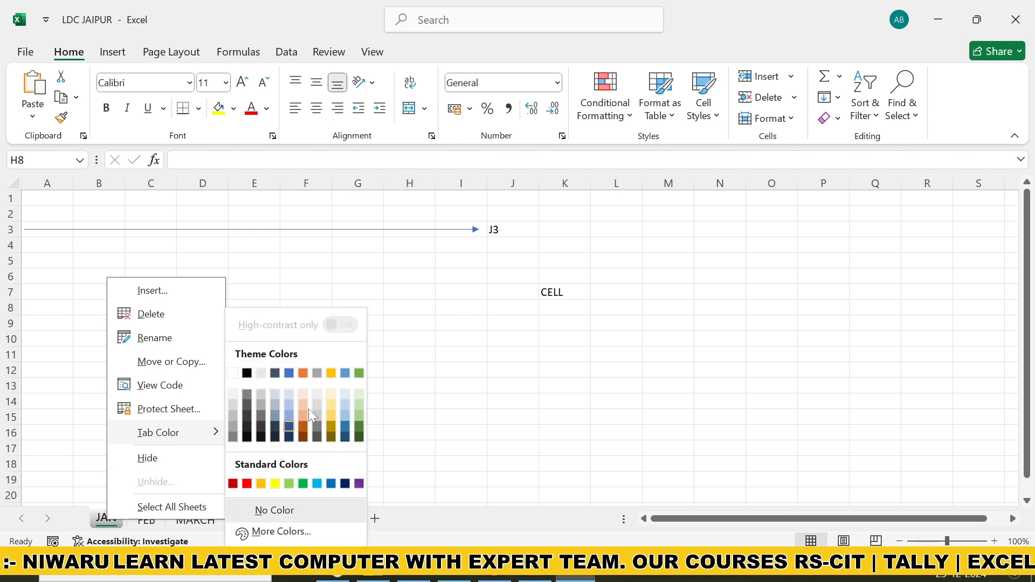
click(289, 483)
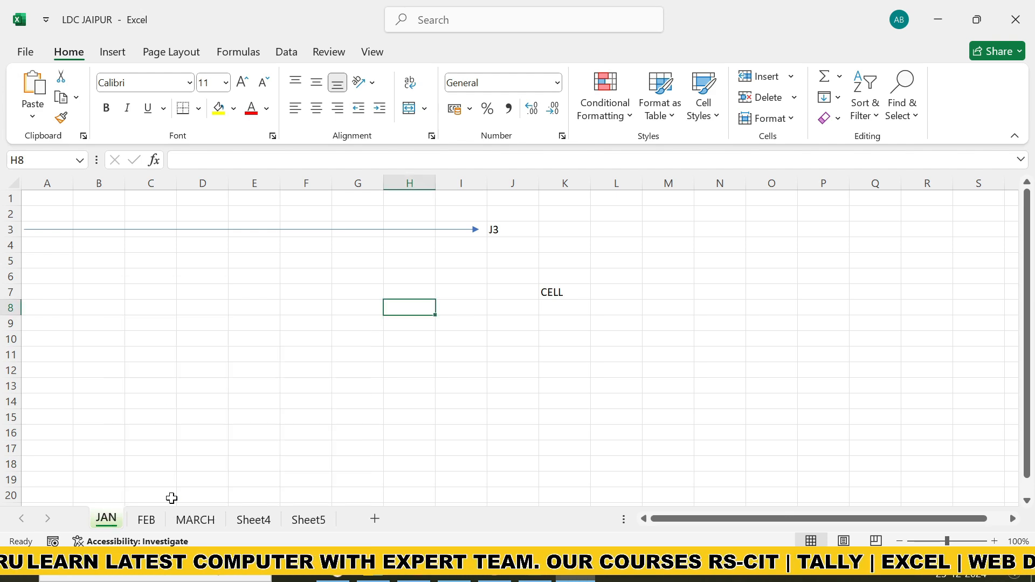
Set the tab color of the FEB sheet to the standard green
click(147, 522)
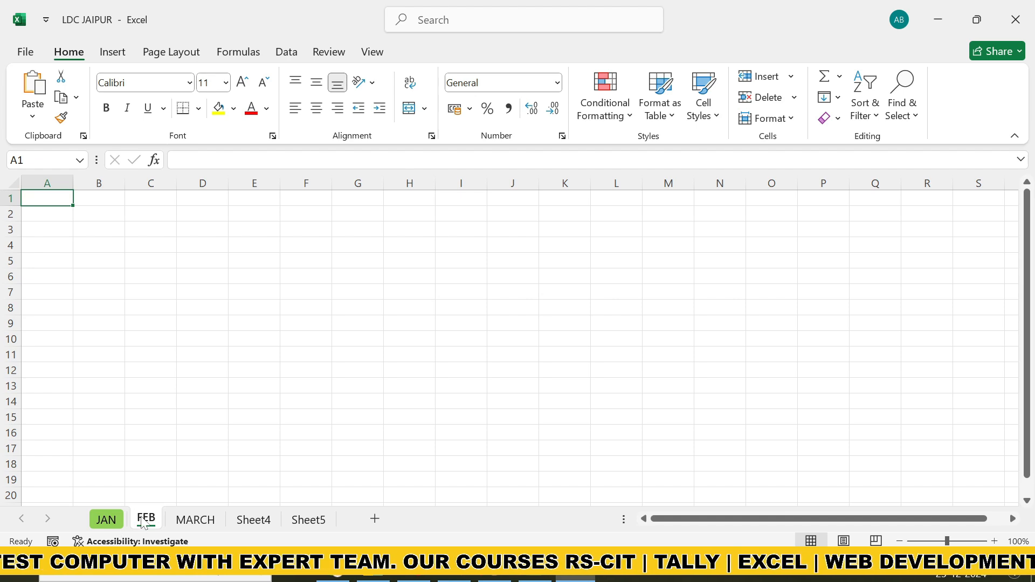
right_click(144, 523)
mouse_move(227, 429)
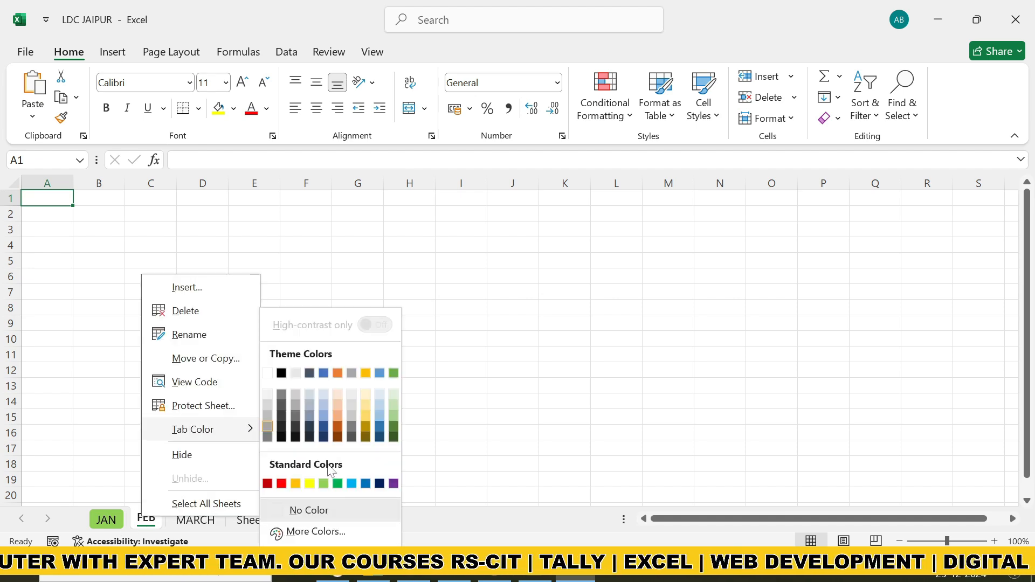
click(337, 484)
Set the tab color of the MARCH sheet to light gold and switch to Sheet4
click(188, 526)
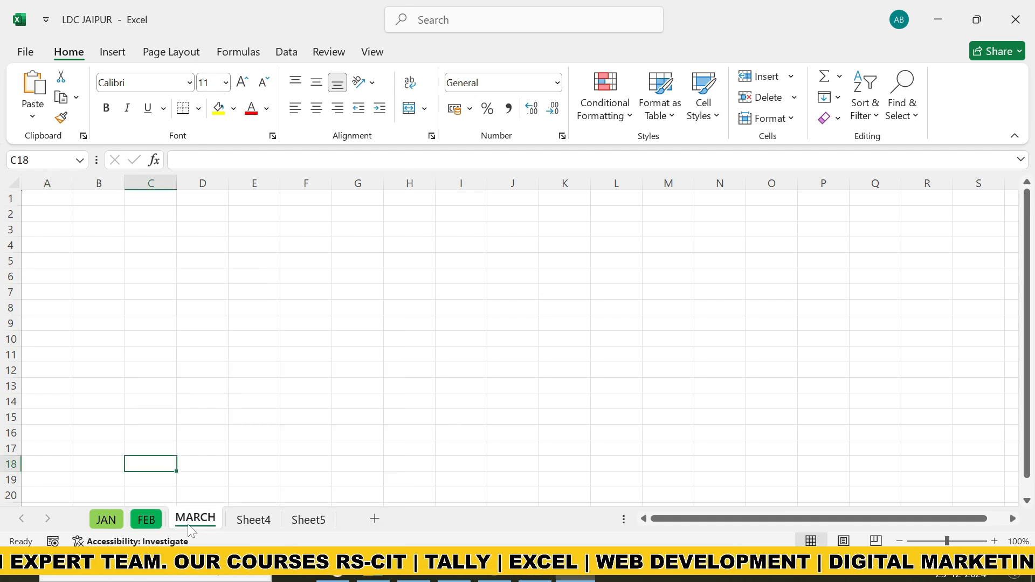
right_click(189, 526)
mouse_move(240, 438)
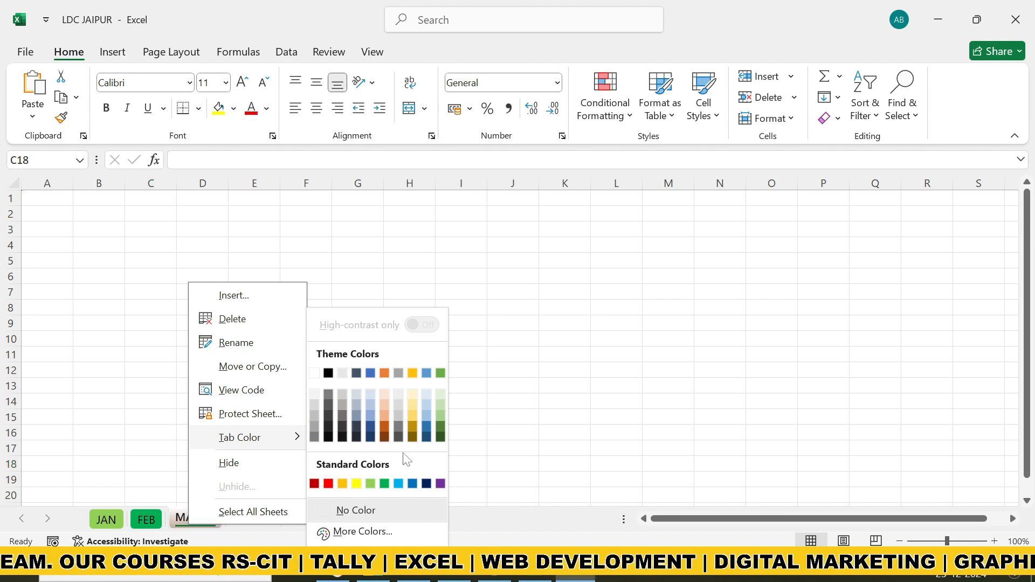
click(304, 461)
click(305, 462)
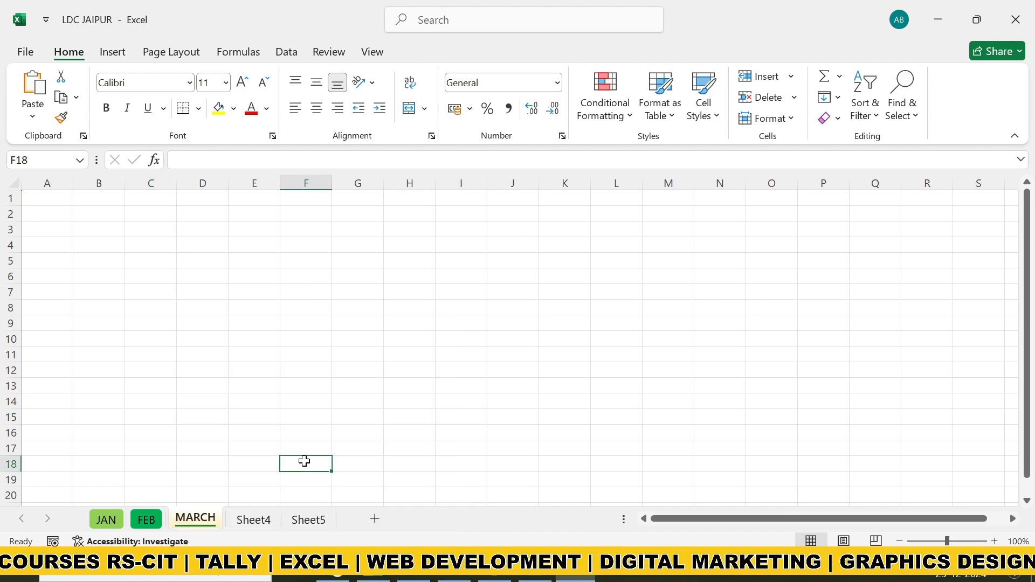
click(259, 520)
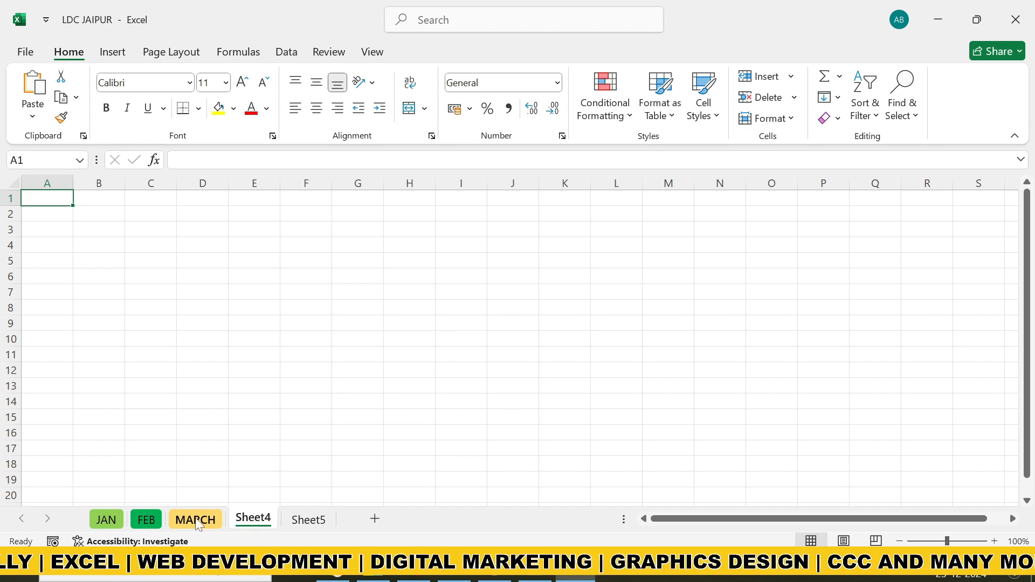
Move the MARCH sheet between the JAN and FEB sheets
click(146, 520)
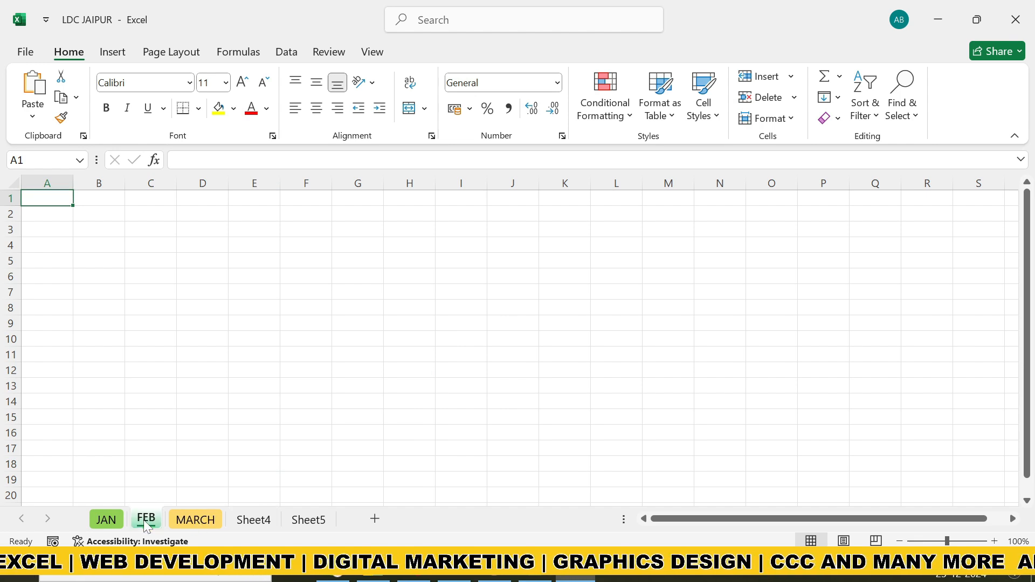
click(198, 521)
click(103, 520)
click(196, 522)
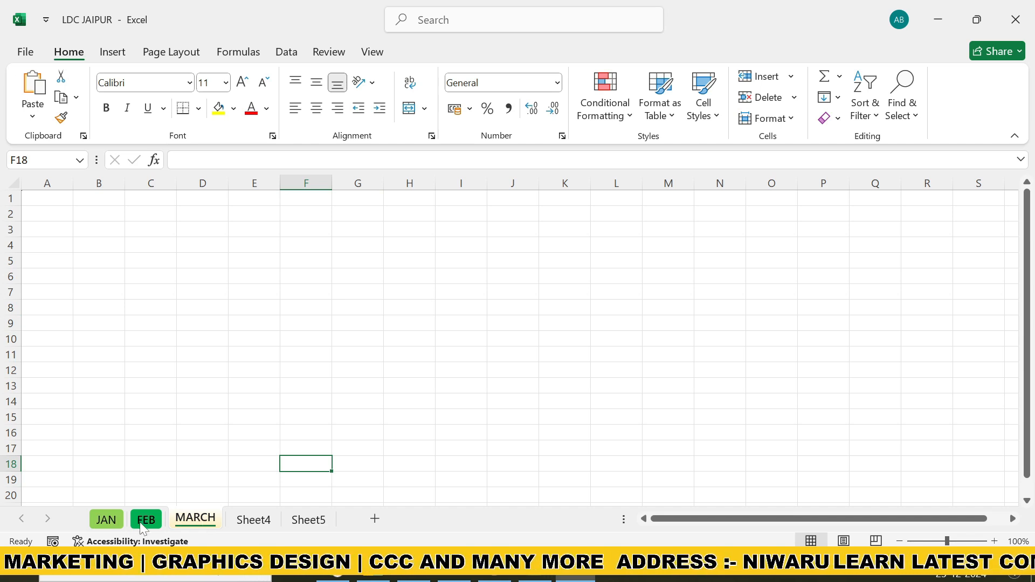
drag(192, 520, 130, 512)
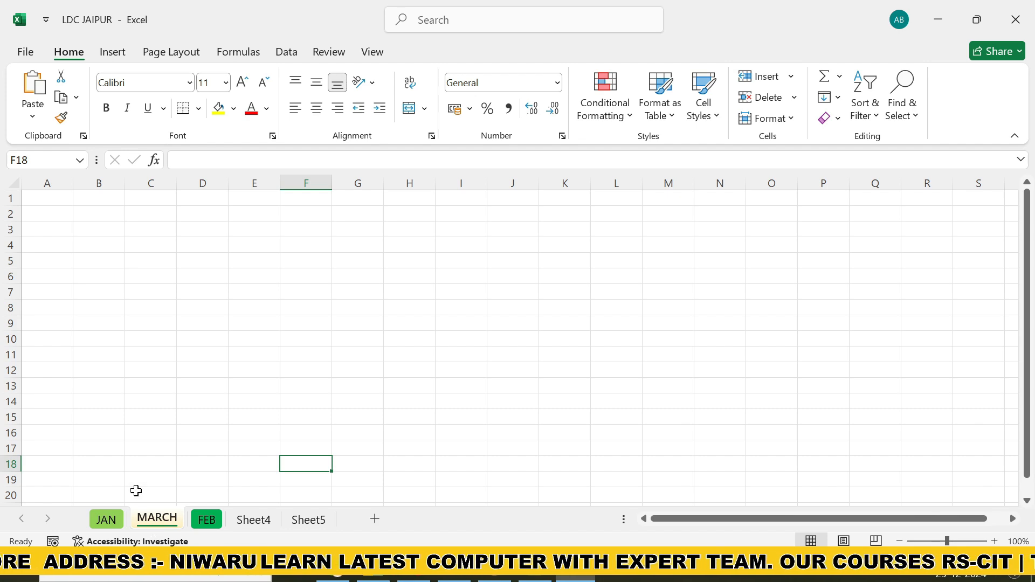
Add another new worksheet after Sheet5
click(263, 523)
click(315, 522)
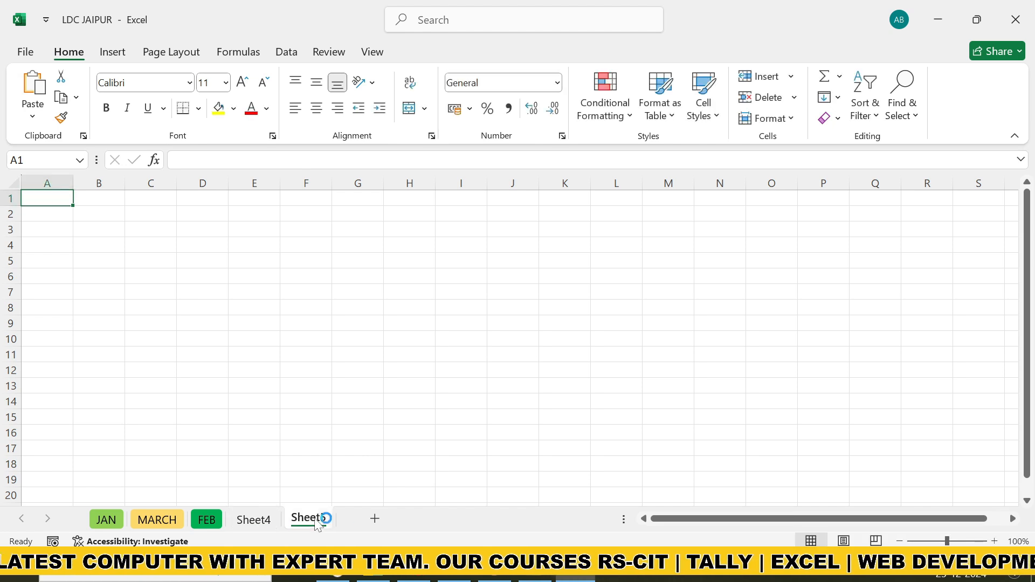
click(375, 519)
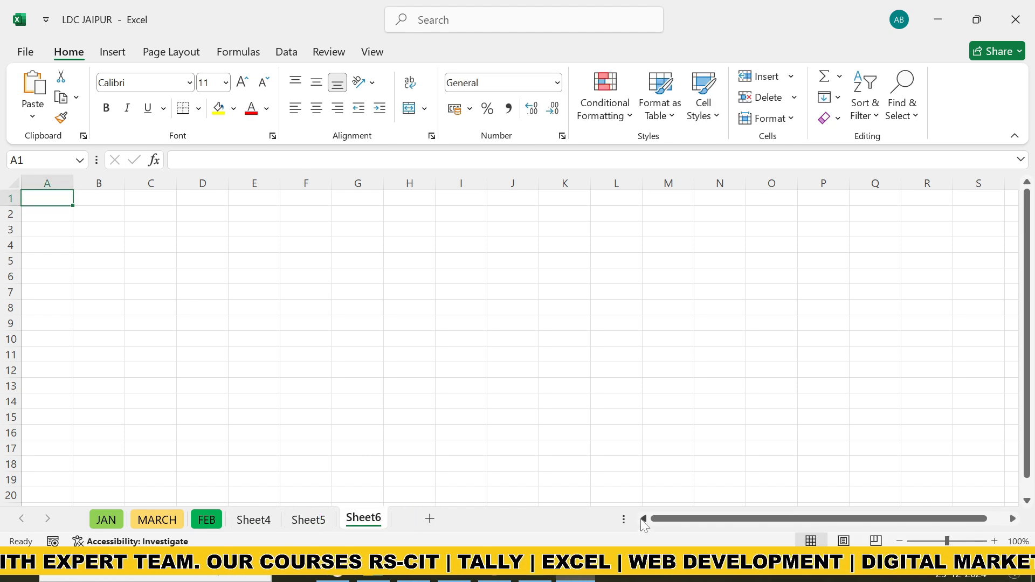
Try horizontal scrolling, zooming and vertical scrolling on the new worksheet, returning the view to cell A1
drag(658, 525, 819, 527)
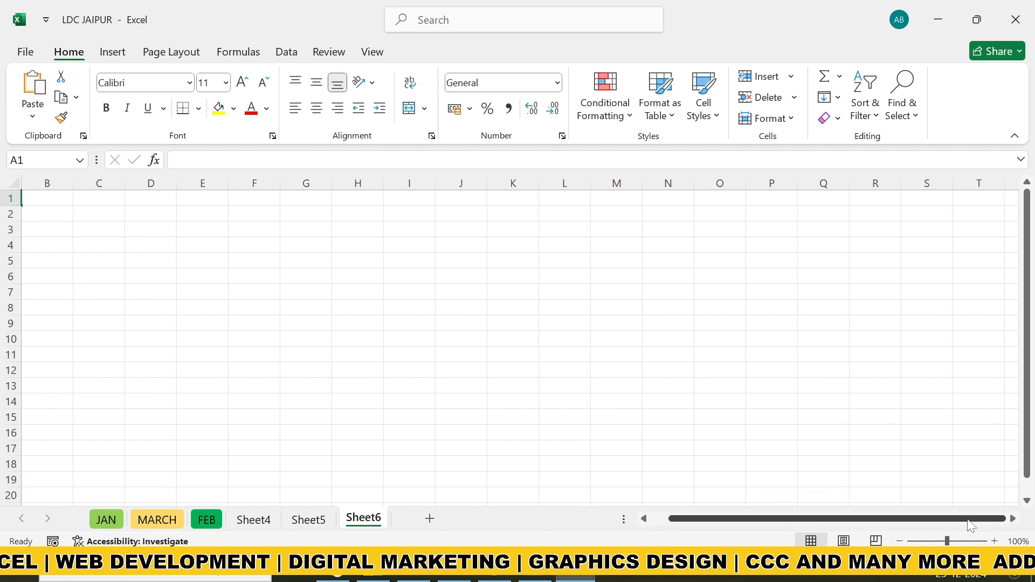
mouse_move(948, 541)
mouse_down()
mouse_move(977, 542)
mouse_move(935, 541)
mouse_move(978, 542)
mouse_move(917, 542)
mouse_move(973, 541)
mouse_move(953, 534)
mouse_up()
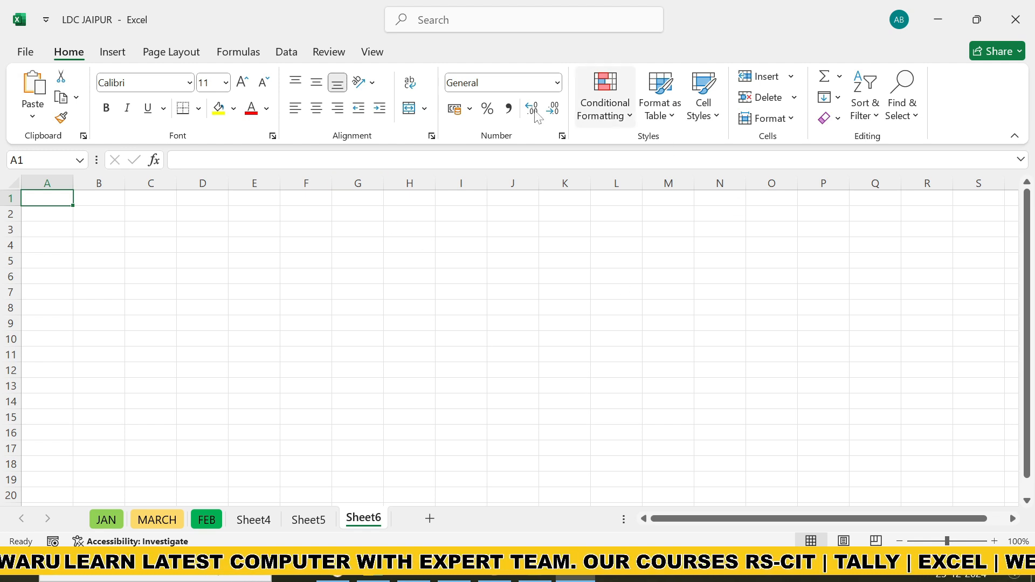
drag(1029, 233, 1033, 318)
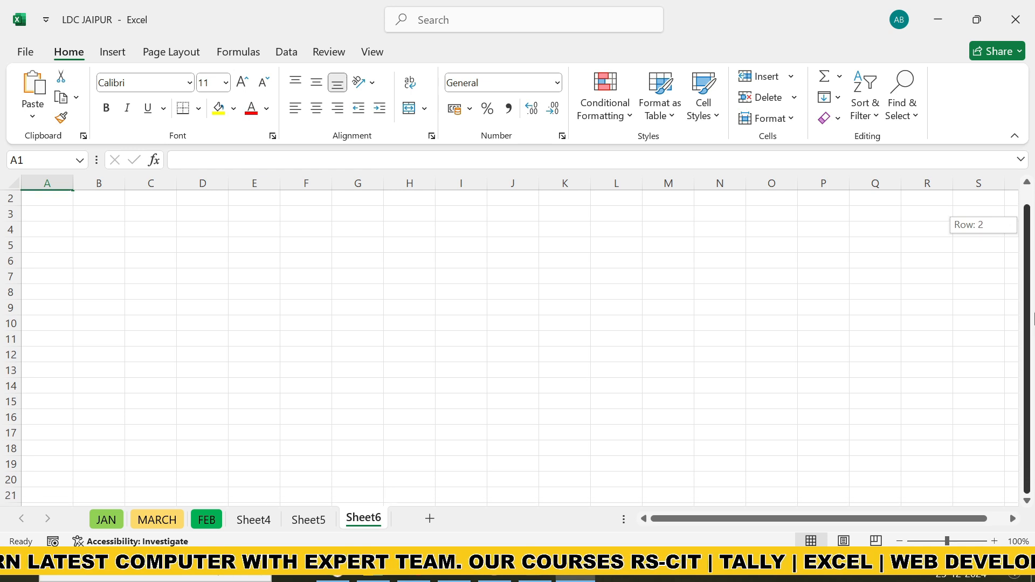
drag(1030, 217, 1030, 216)
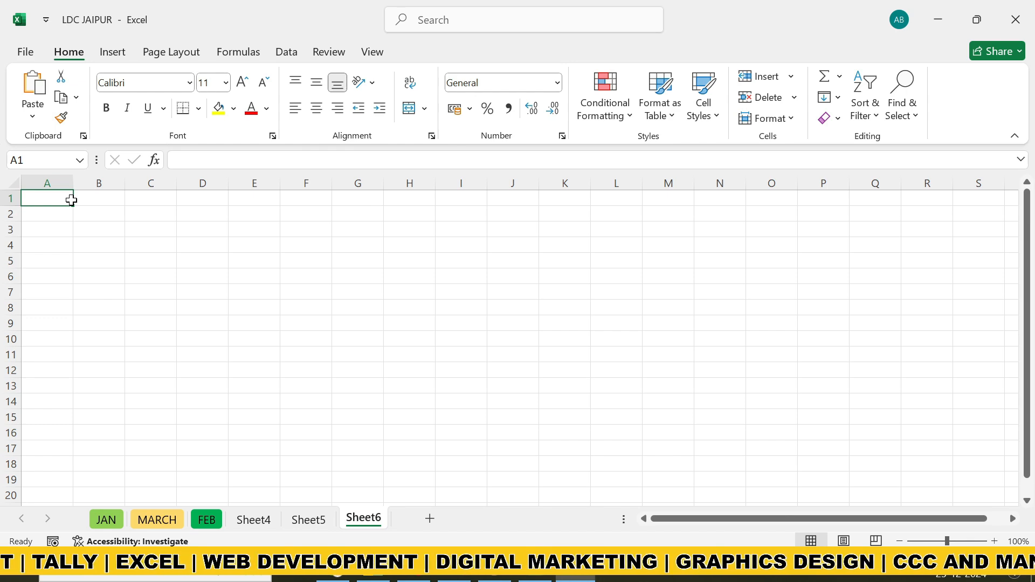
Select the whole of row 1 on Sheet6 starting from cell A1
key(shift+space)
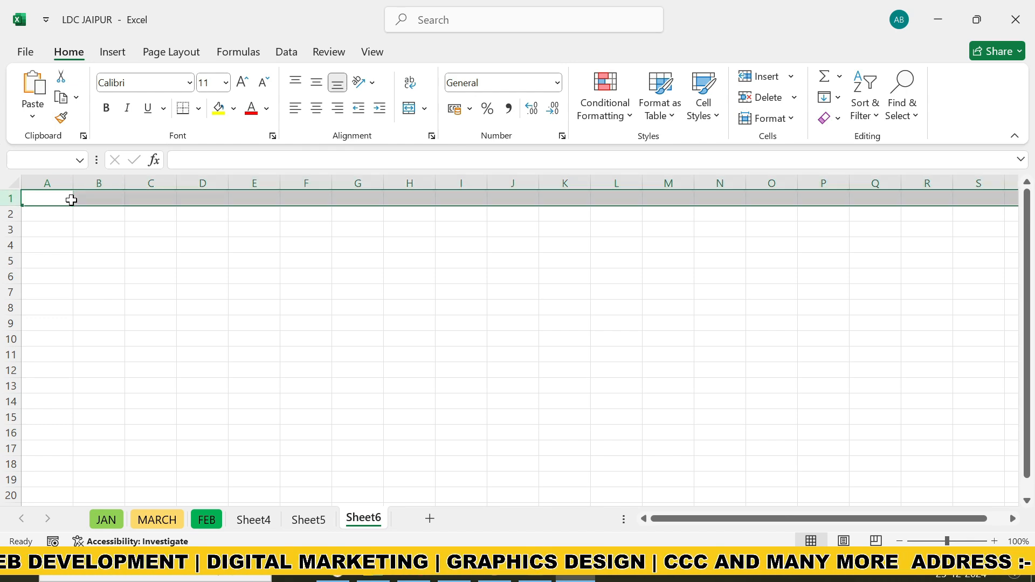
click(67, 201)
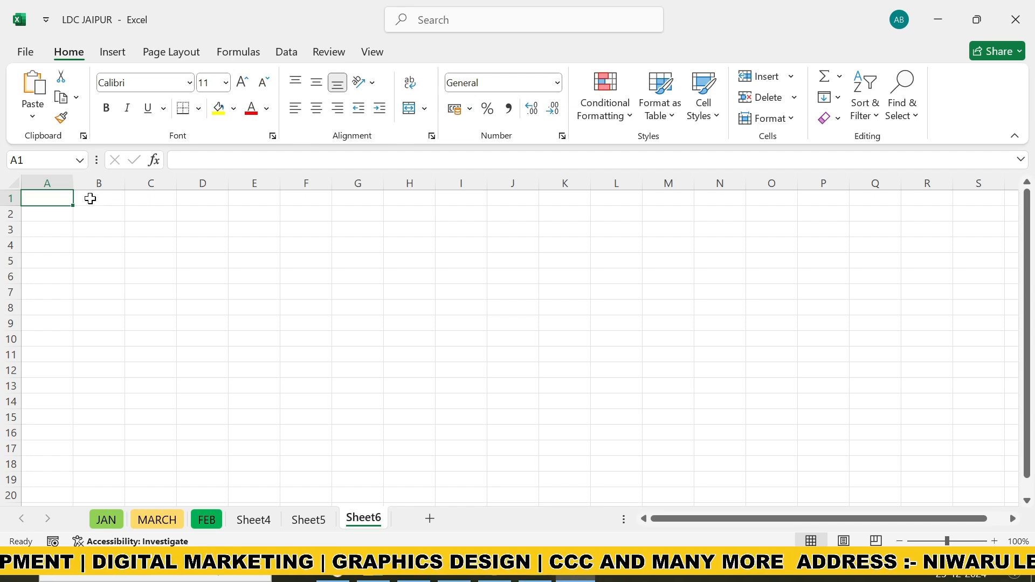
key(shift+space)
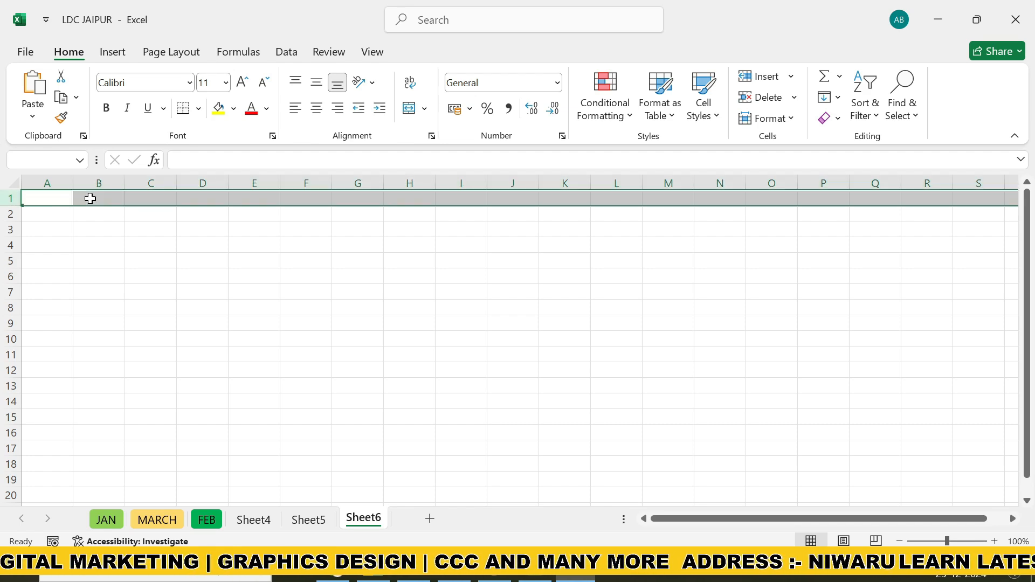
Jump to the sheet's last column and last row, returning to cell A1 each time
key(Left)
key(ctrl+Right)
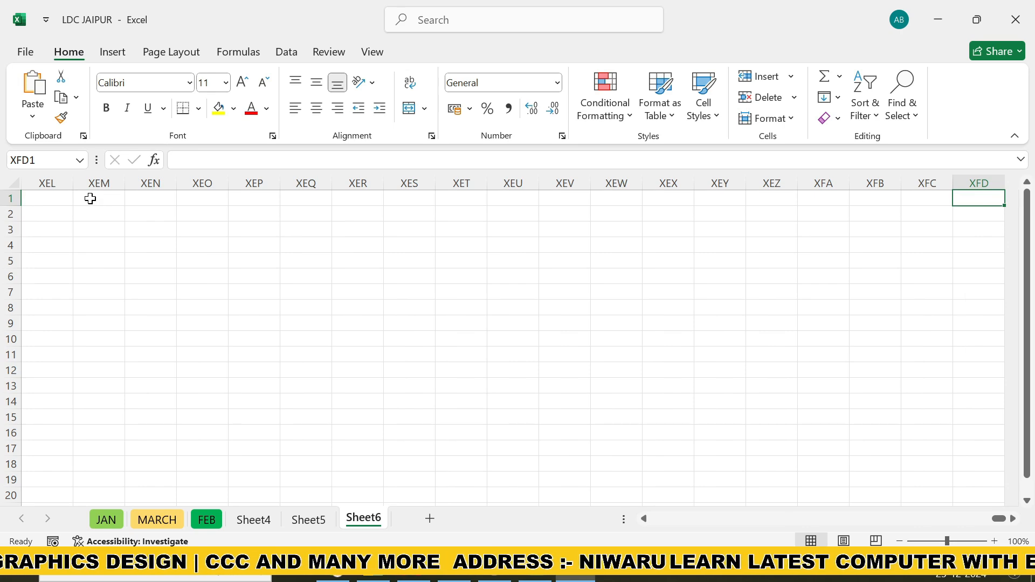
key(ctrl+Left)
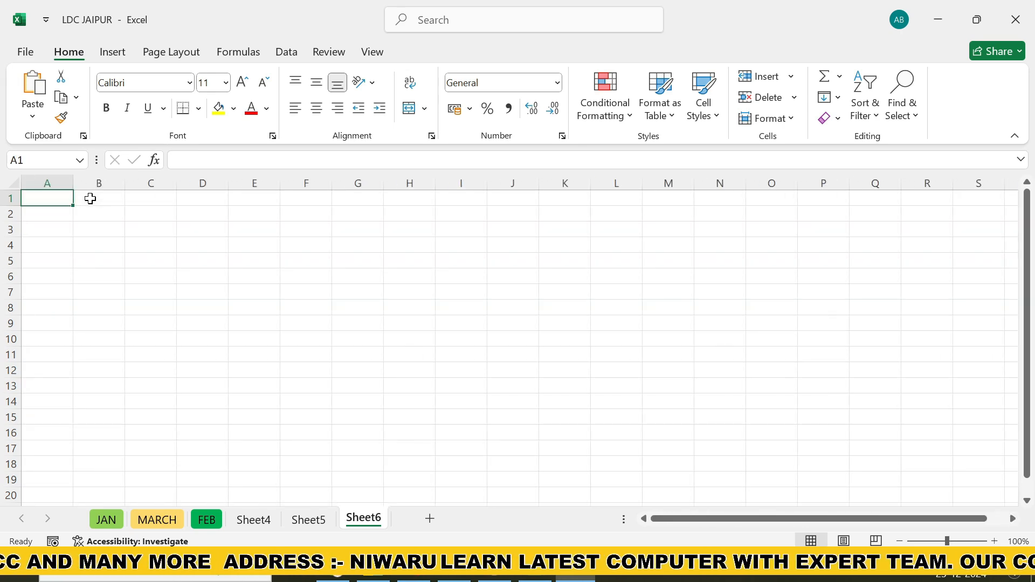
key(ctrl+Right)
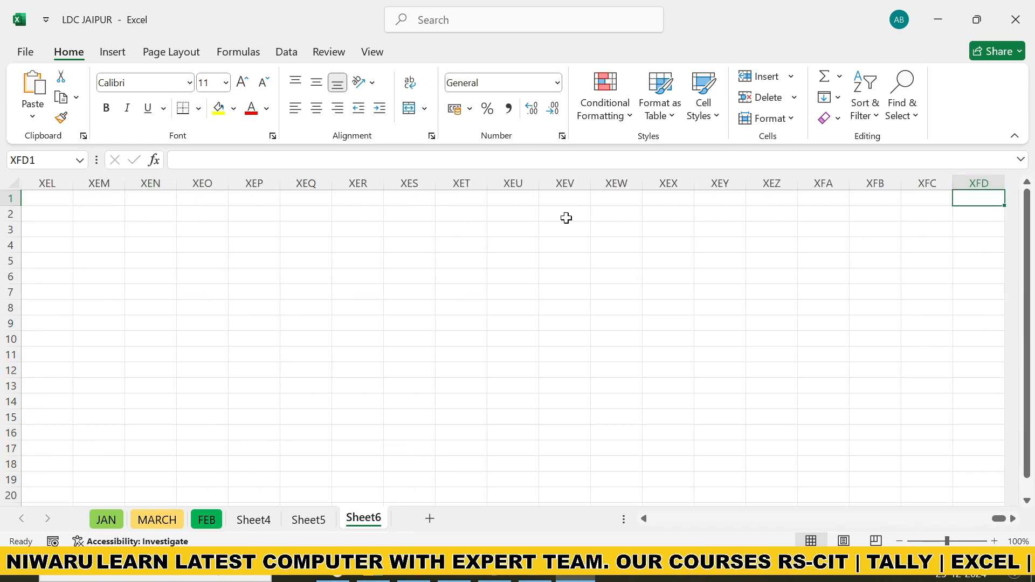
key(ctrl+Left)
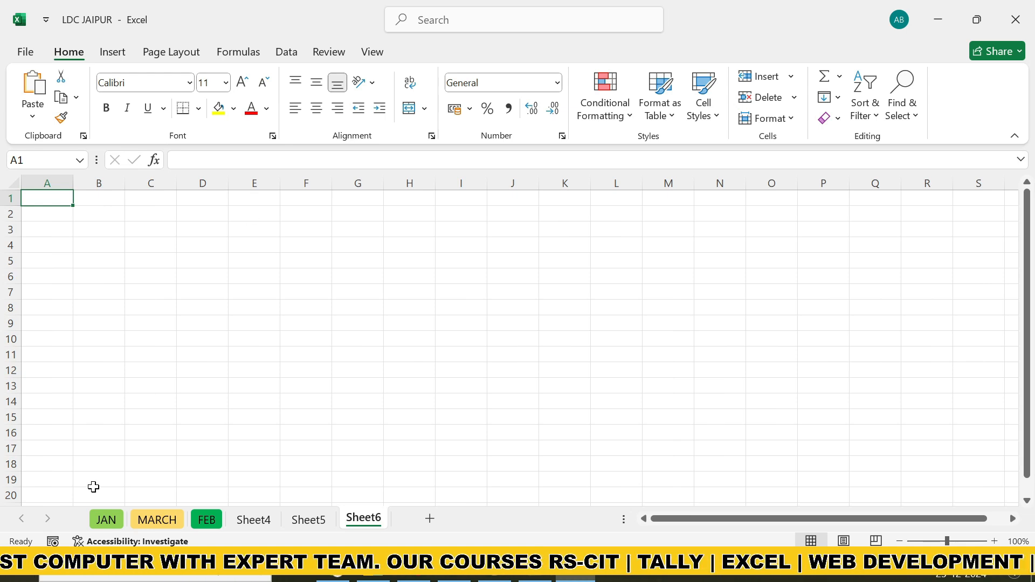
key(ctrl+Down)
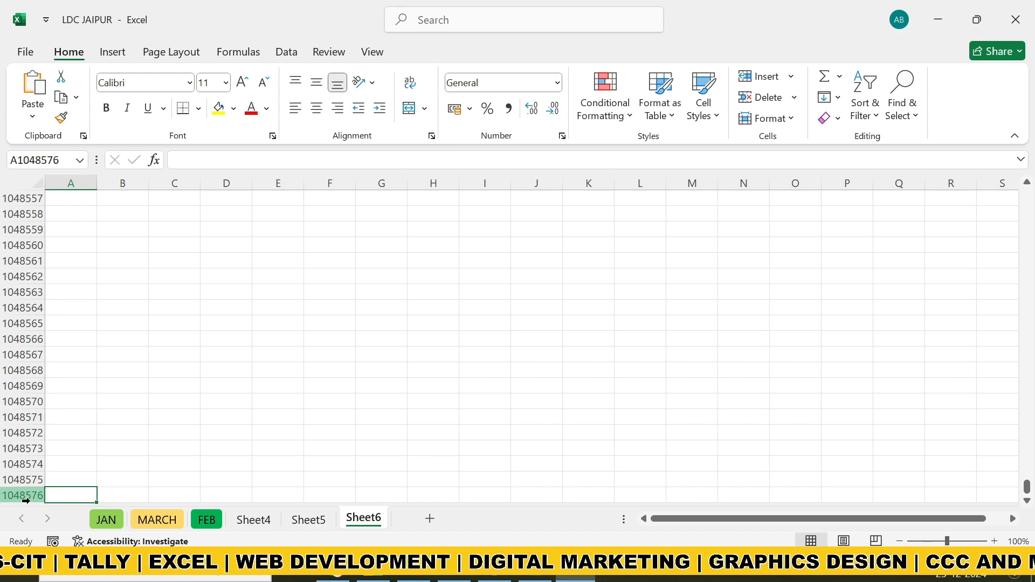
key(ctrl+Up)
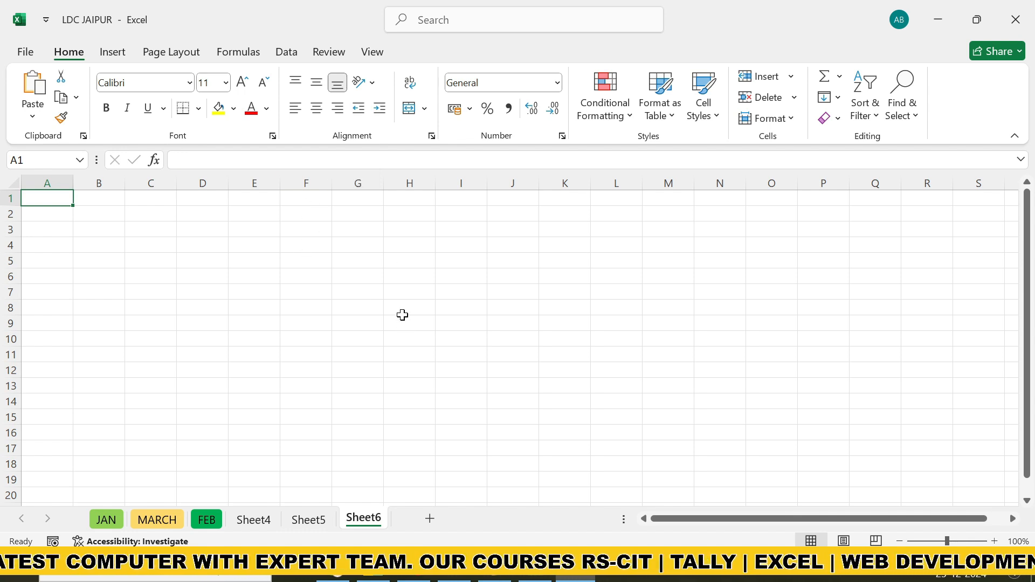
Increase the height of row 3 and adjust the width of column H to slightly wider than the other columns
click(423, 228)
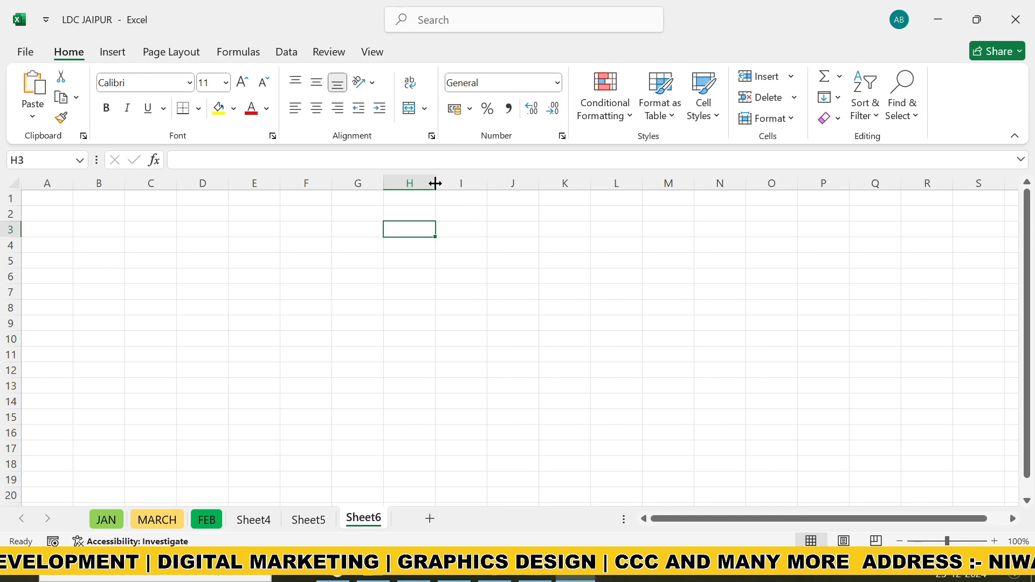
drag(435, 184, 436, 184)
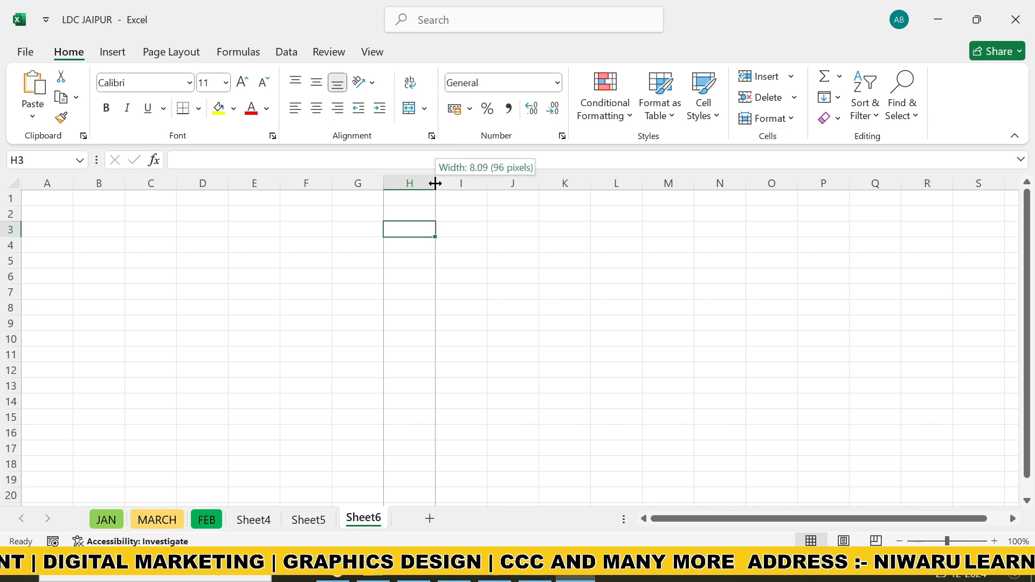
drag(435, 183, 479, 189)
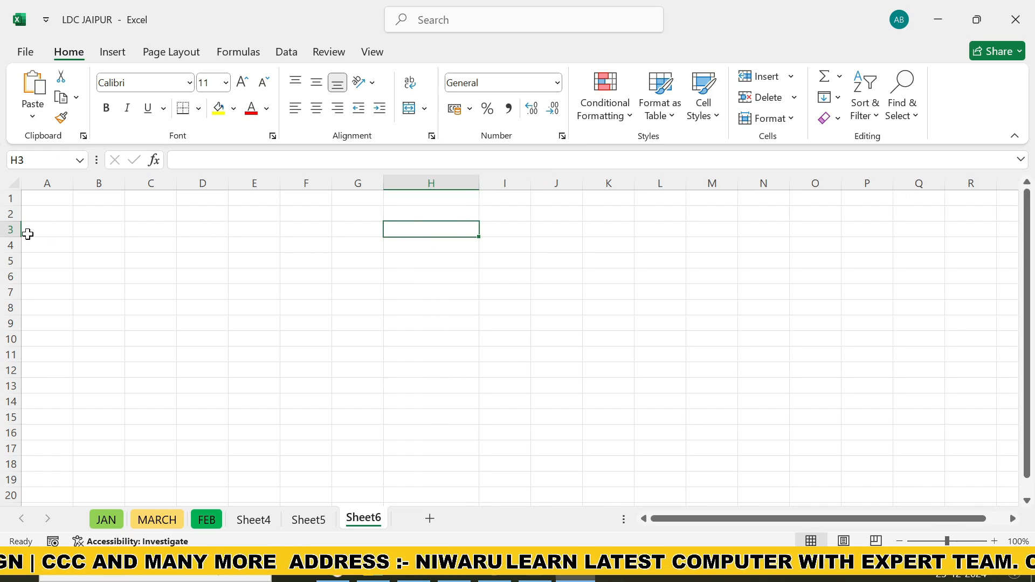
drag(18, 237, 18, 257)
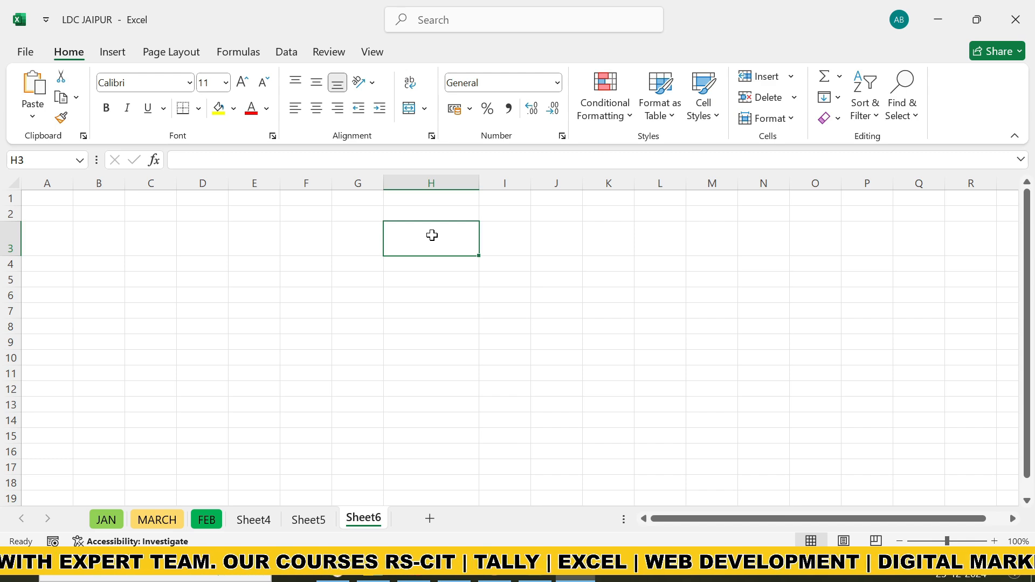
drag(480, 183, 439, 188)
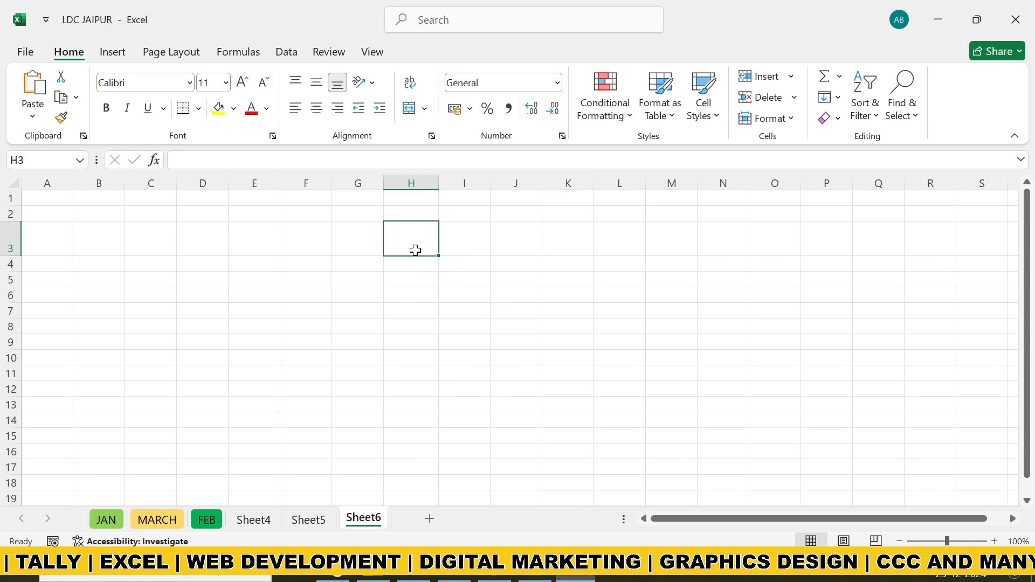
Enter the person's full name in cell H3 and autofit column H to its text
text(RAM KUMAR)
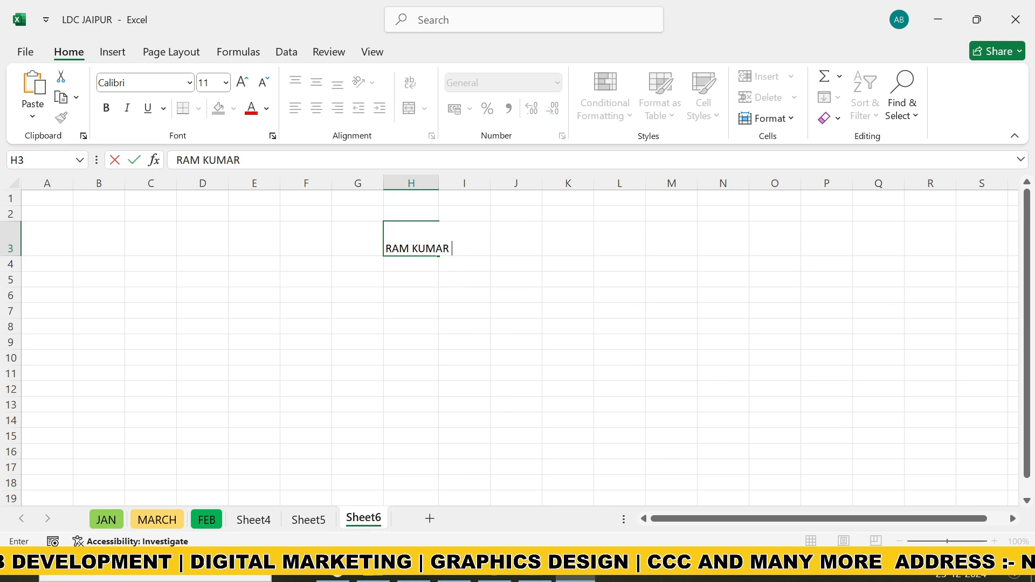
click(402, 300)
click(399, 248)
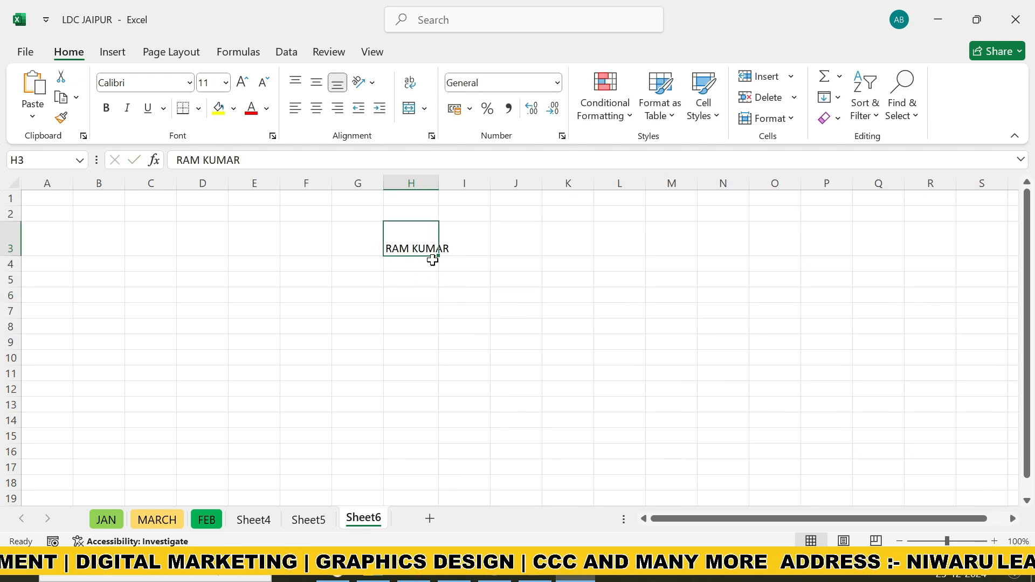
double_click(441, 185)
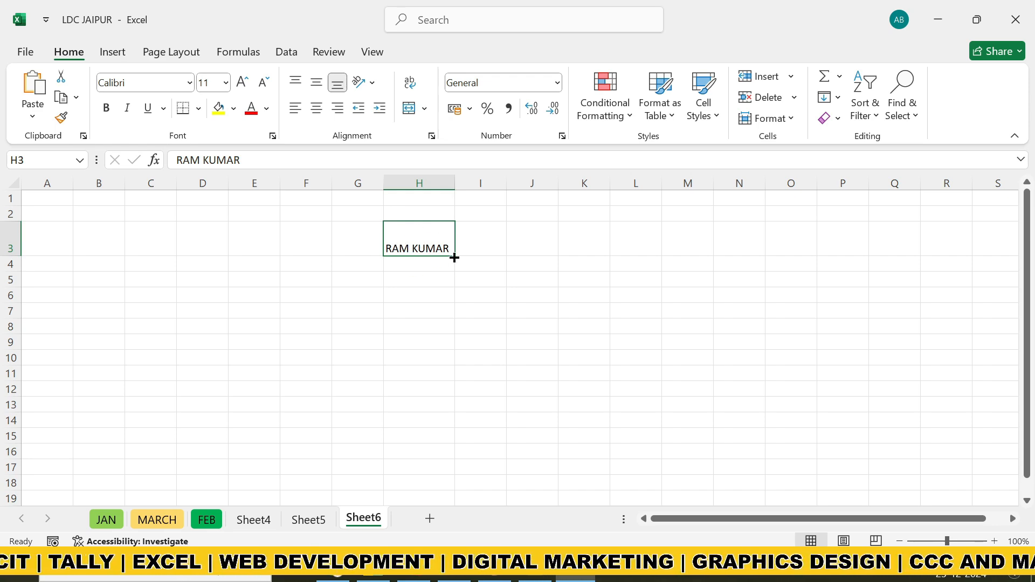
Copy the name from cell H3 and paste it into cell H7
click(406, 341)
click(411, 250)
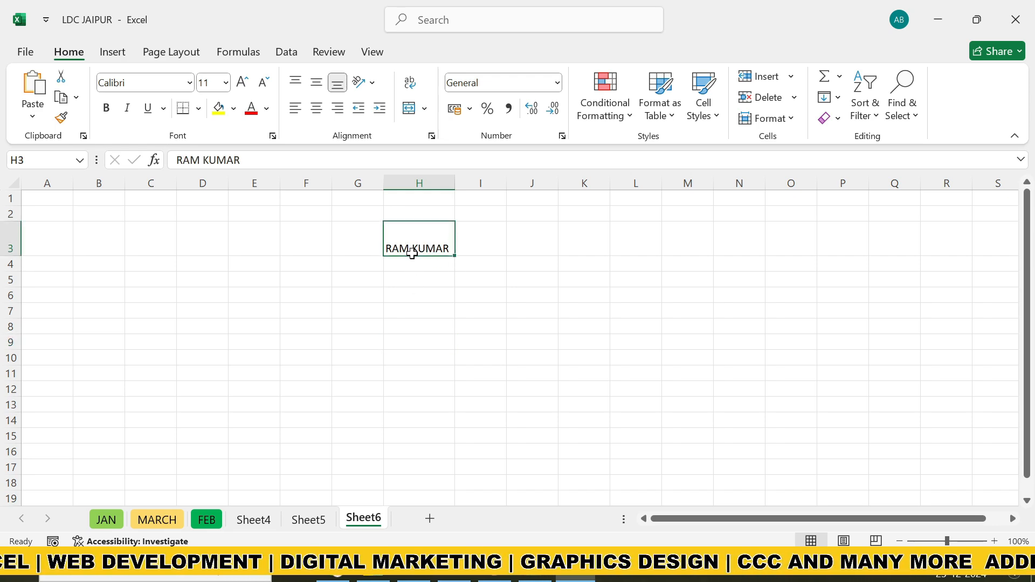
click(76, 97)
click(88, 120)
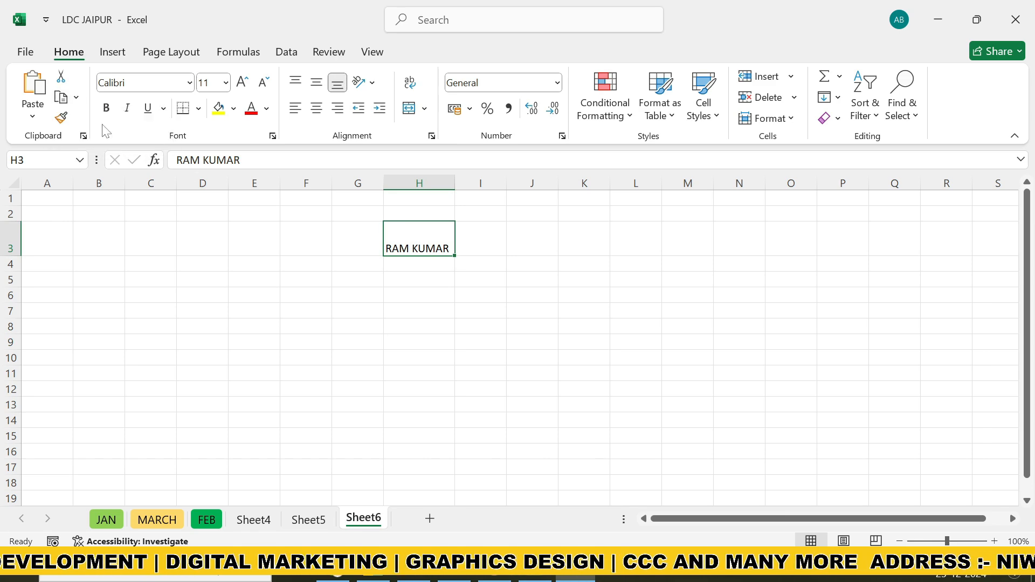
click(399, 309)
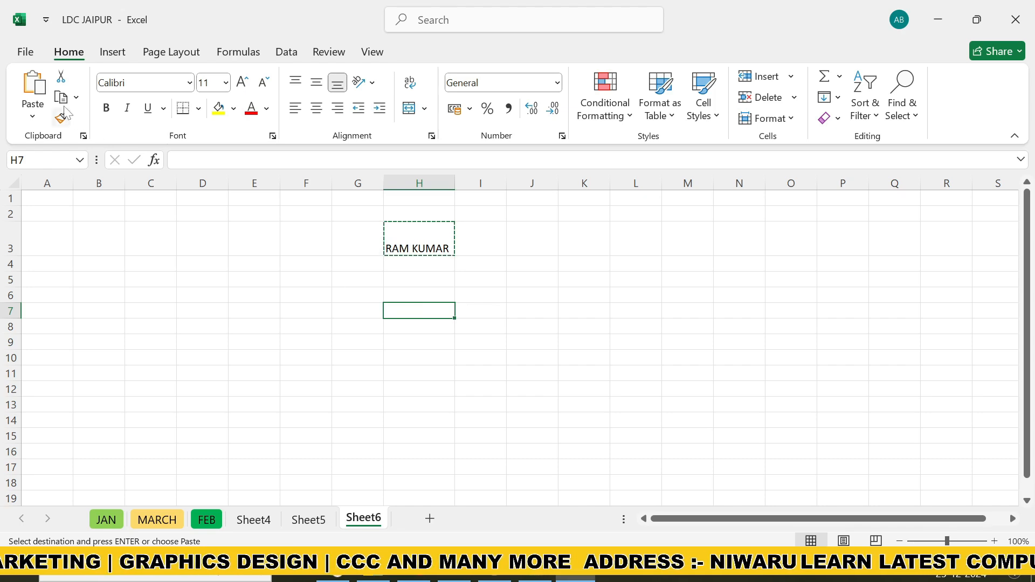
click(32, 86)
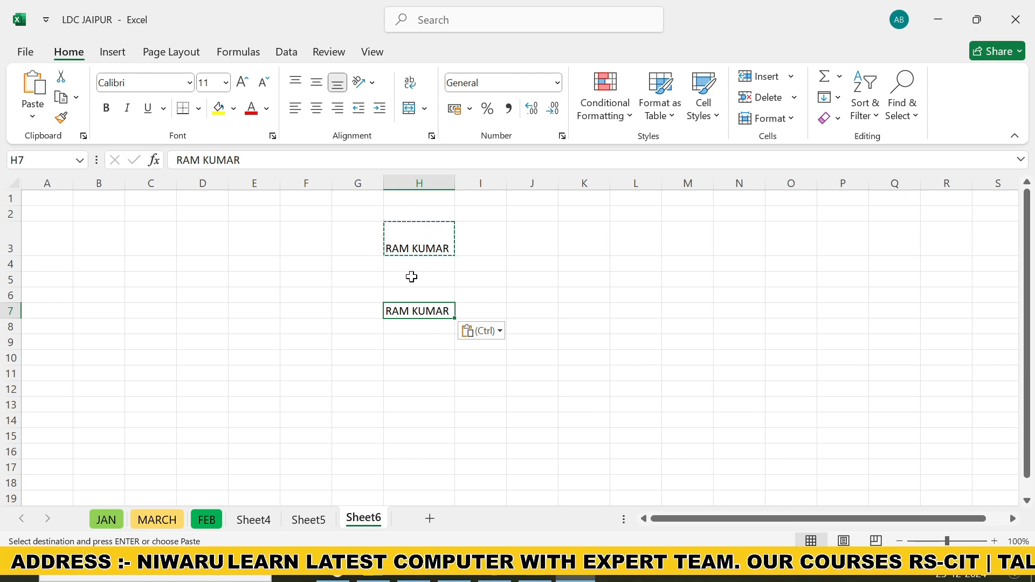
key(Escape)
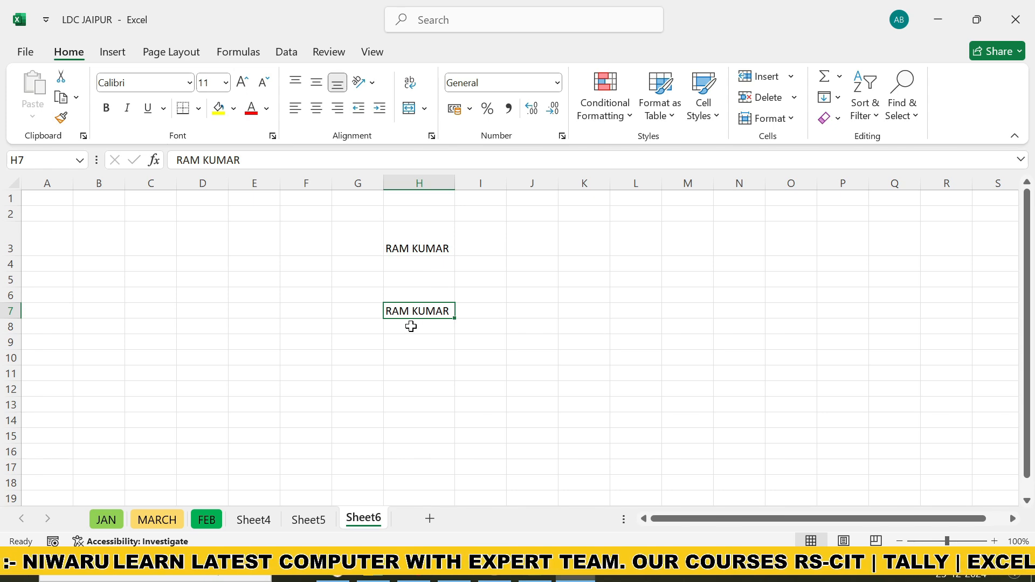
Clear the name from cell H3
click(414, 240)
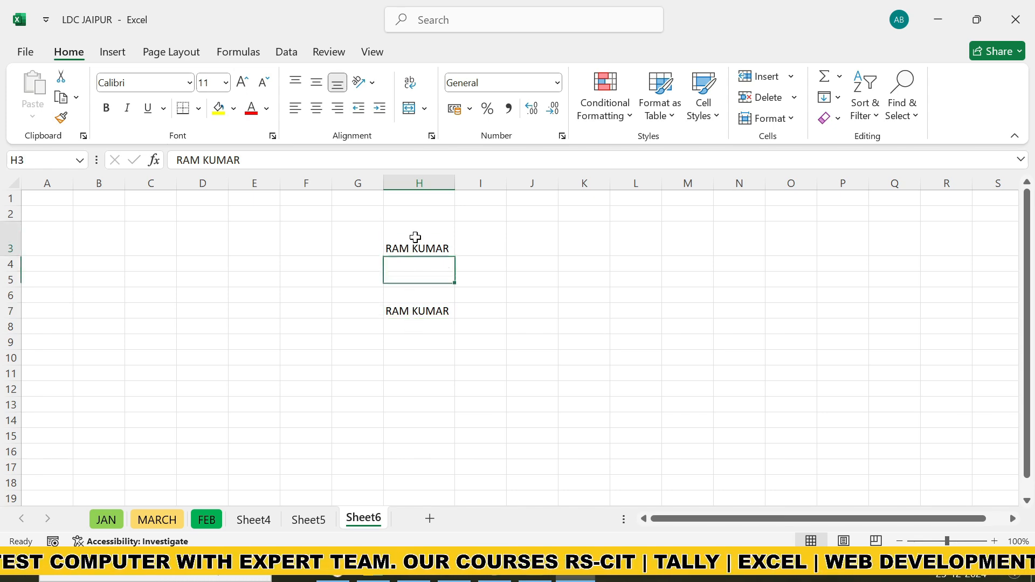
click(61, 97)
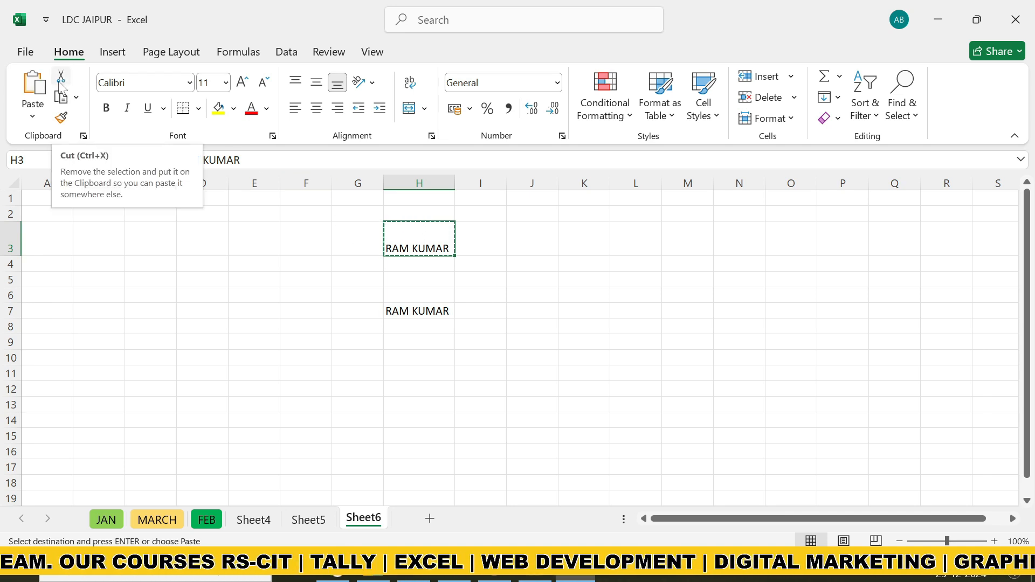
key(Delete)
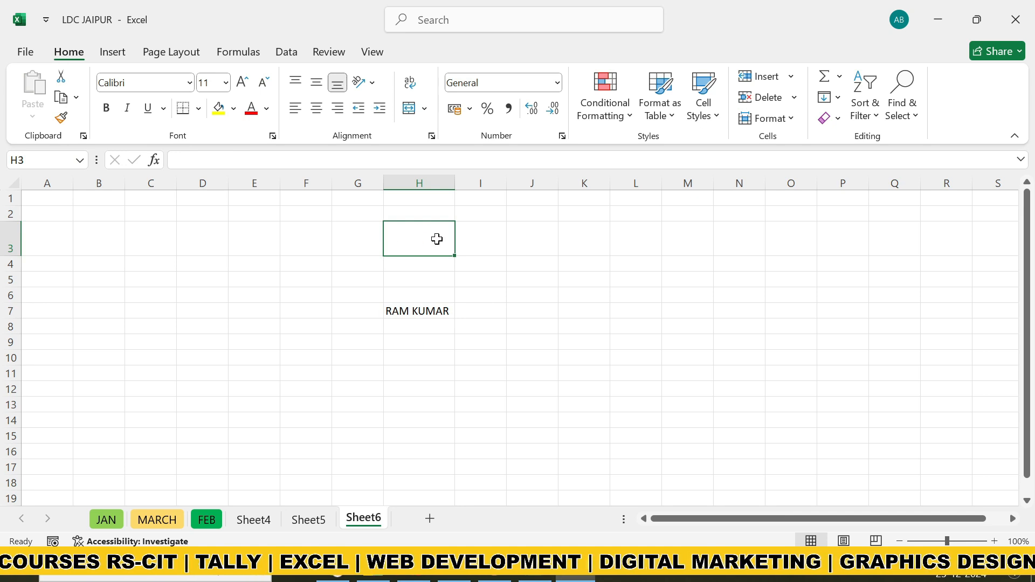
Widen column H slightly and set the font of the name in cell H7 to ADLaM Display
click(410, 310)
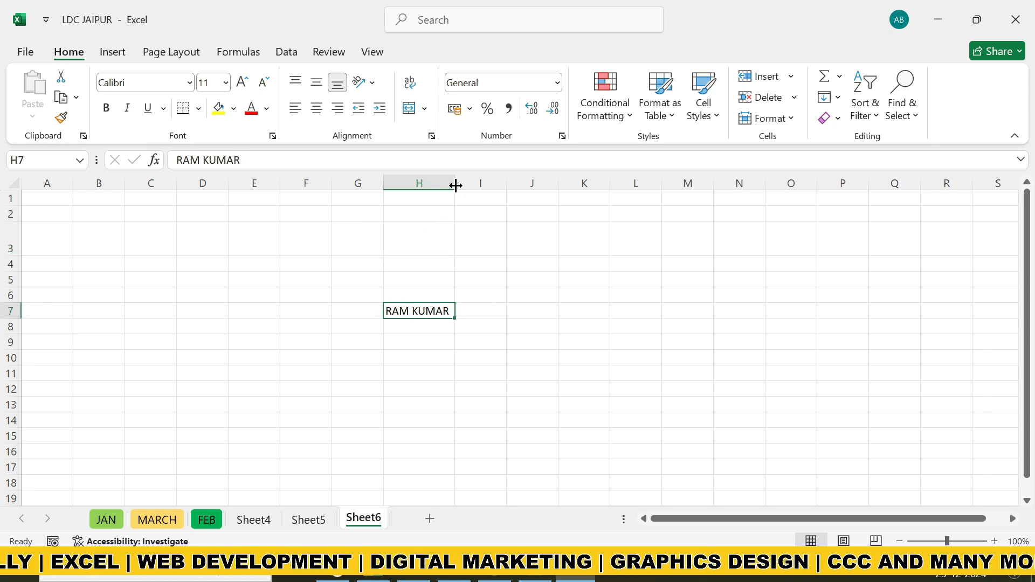
drag(456, 183, 467, 183)
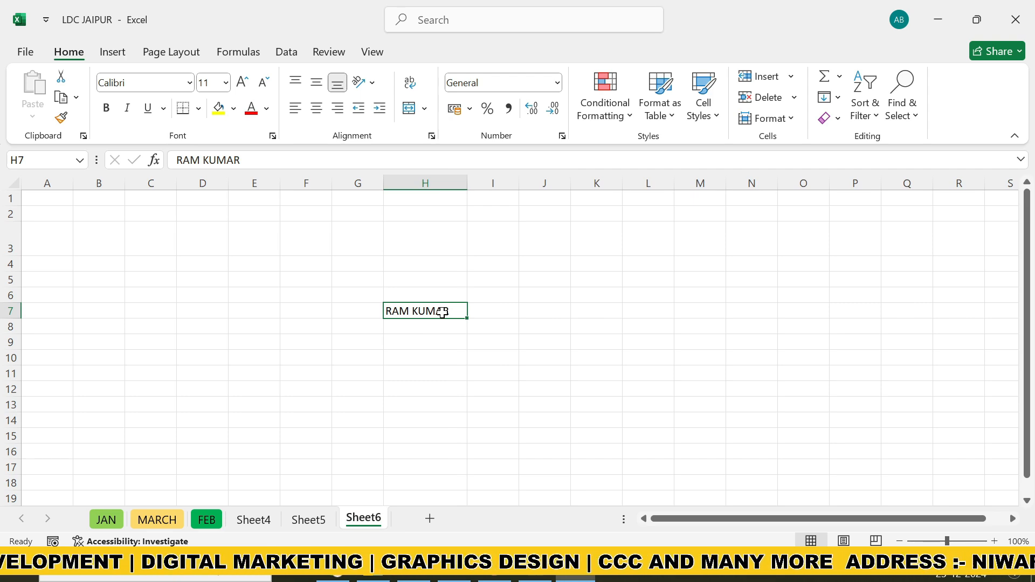
click(189, 83)
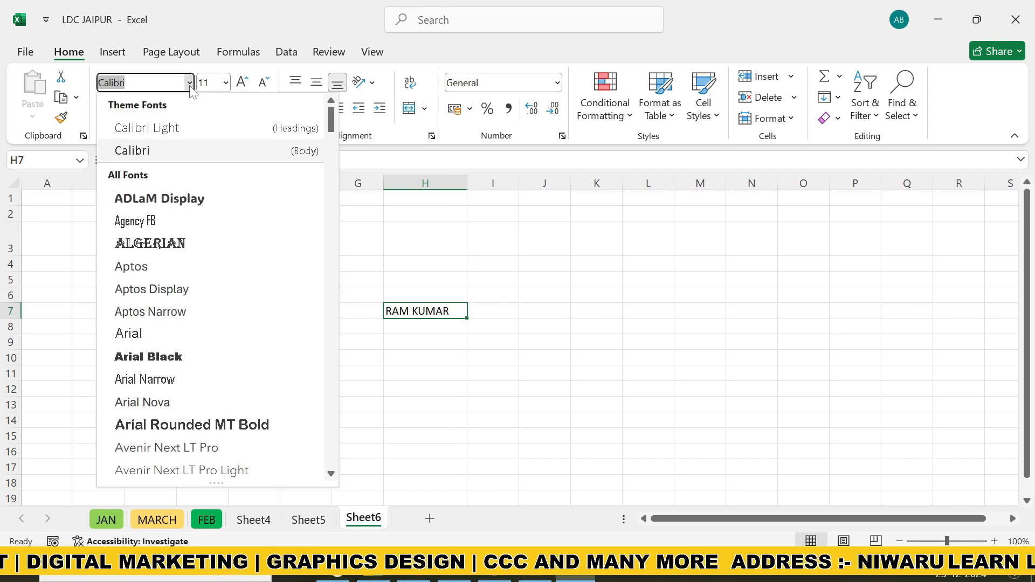
click(178, 199)
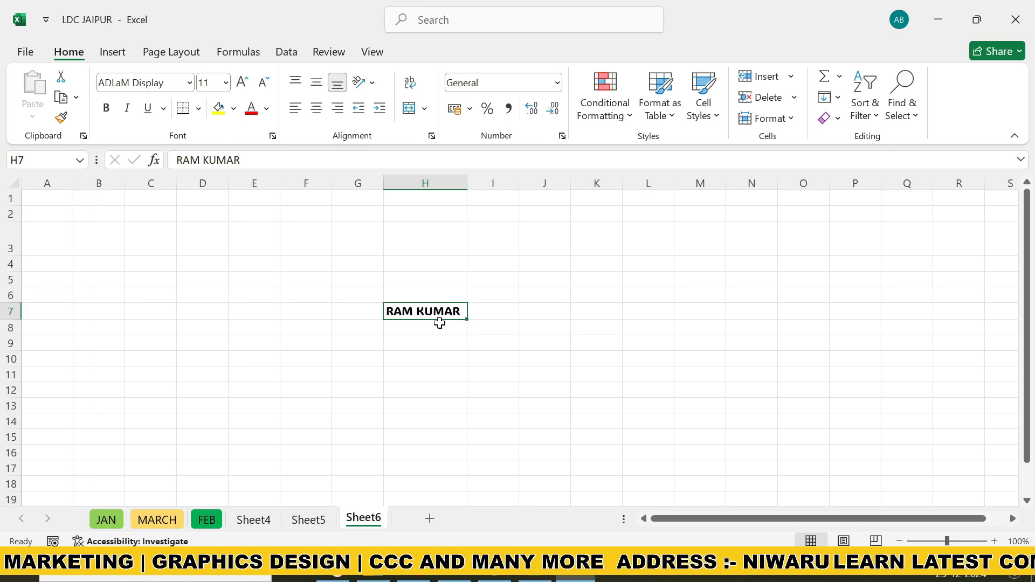
Enter the same person's name in cell G11 and widen column G to fit it
click(354, 372)
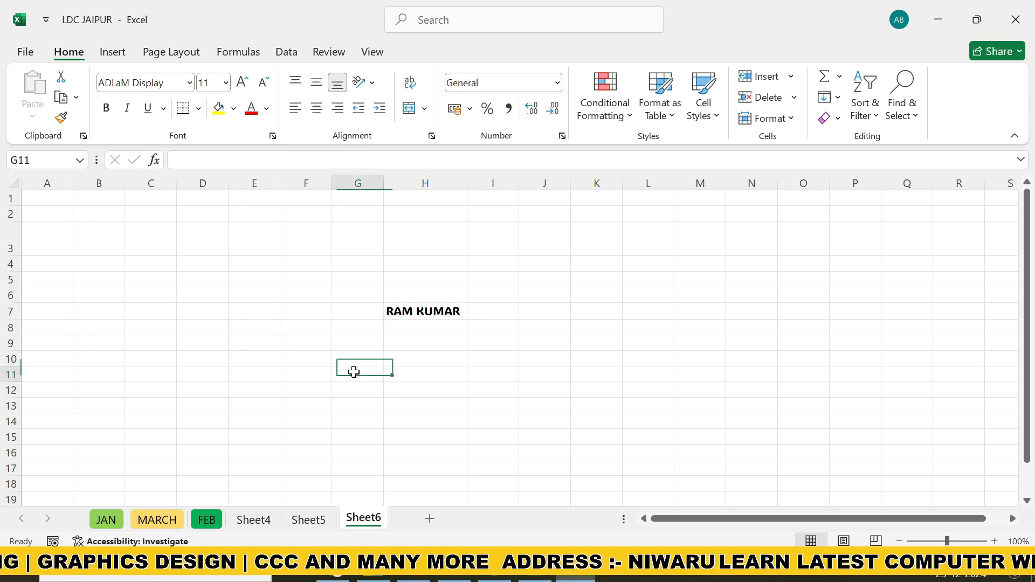
text(RAM KUMAR)
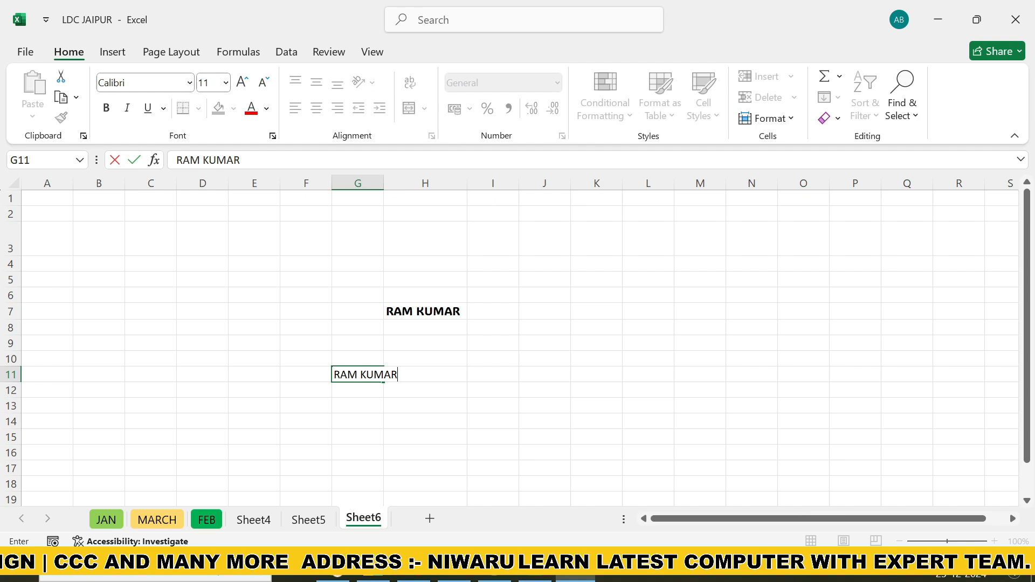
click(367, 406)
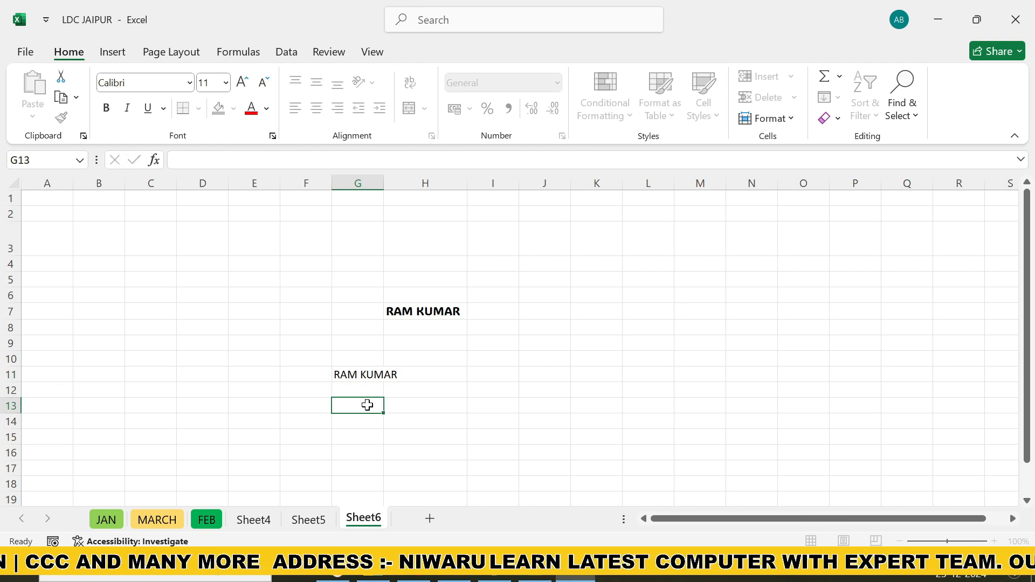
drag(384, 184, 405, 186)
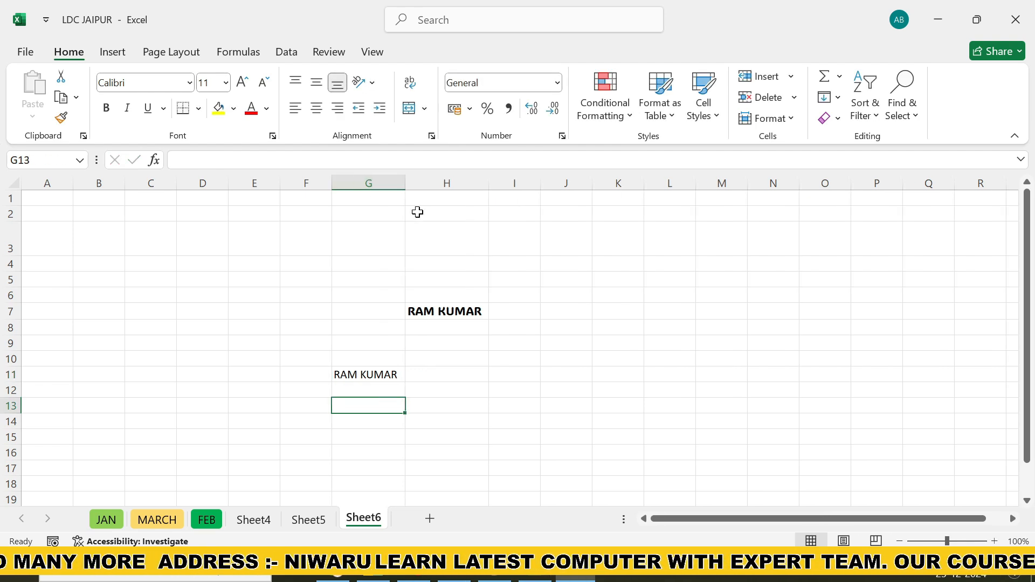
Copy the formatting of cell H7 to the name in cell G11 with Format Painter and widen column G to fit
click(475, 311)
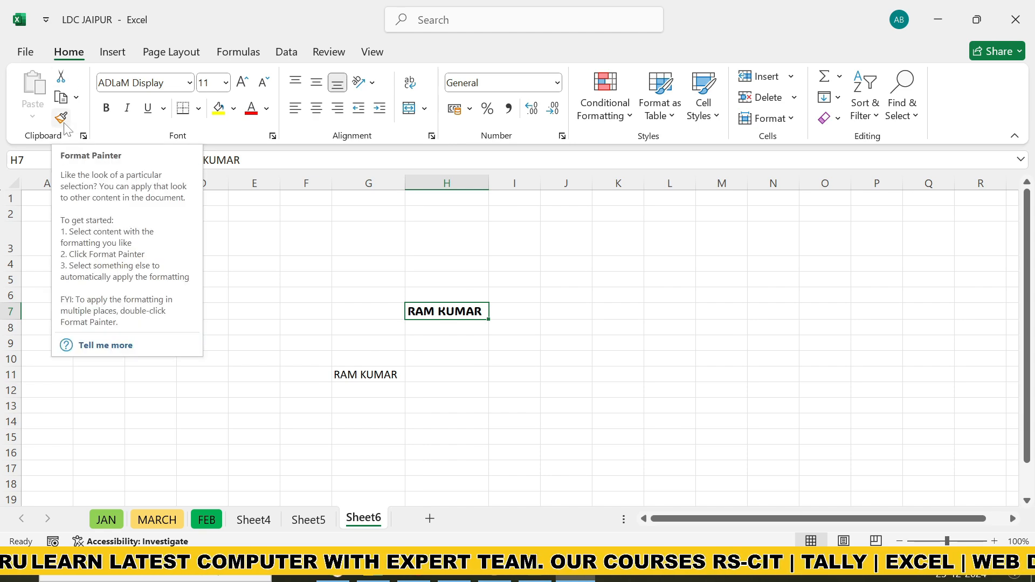
click(490, 436)
click(412, 312)
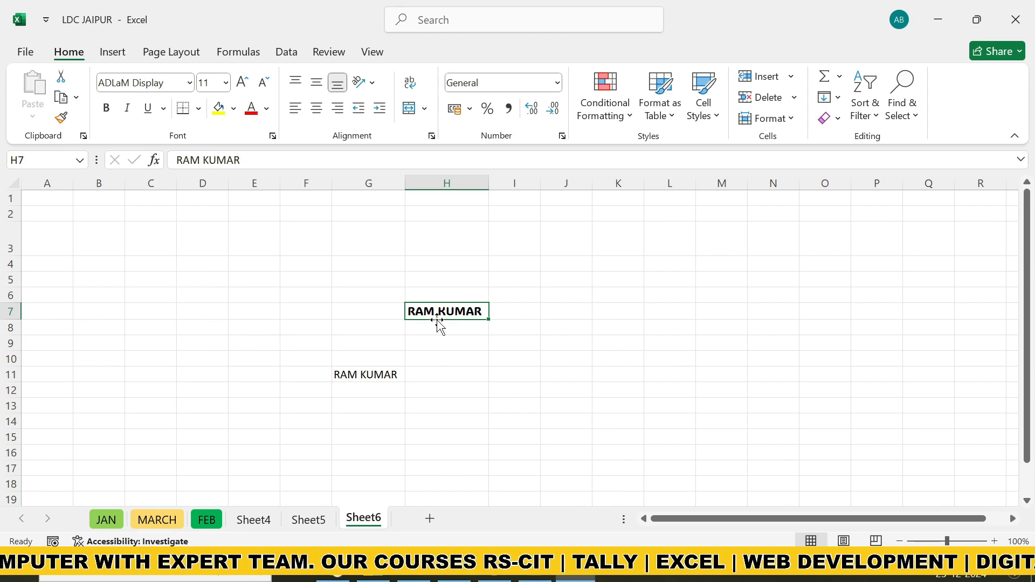
click(65, 120)
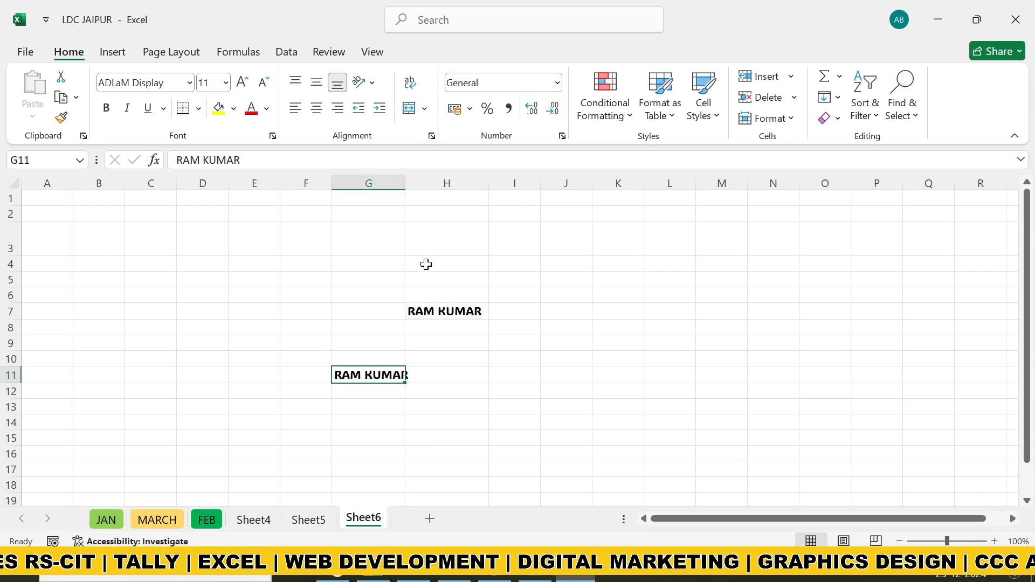
drag(403, 190, 436, 183)
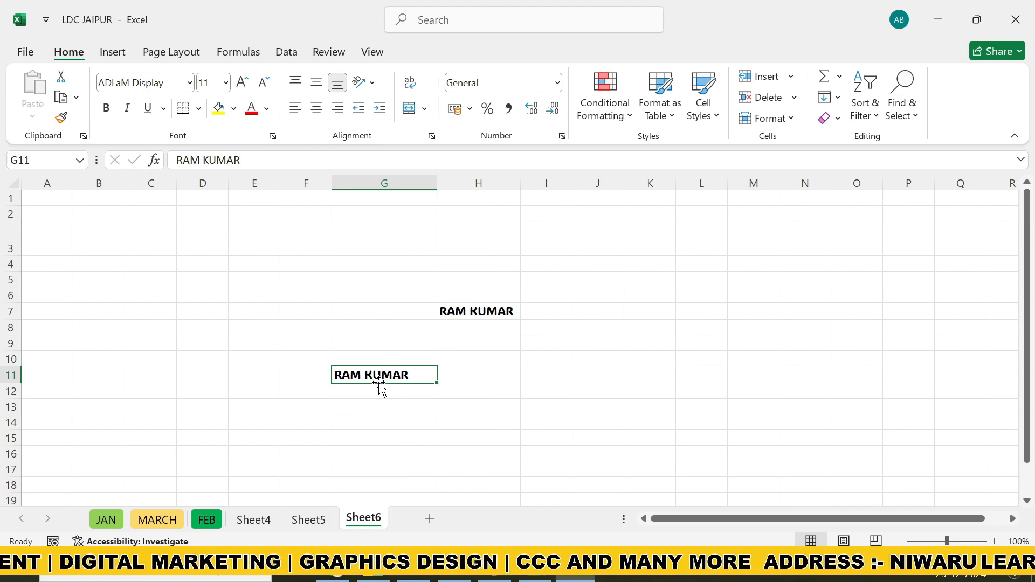
Enter the headers NAME, CLASS and LOCATION in cells K5, L5 and M5
click(649, 283)
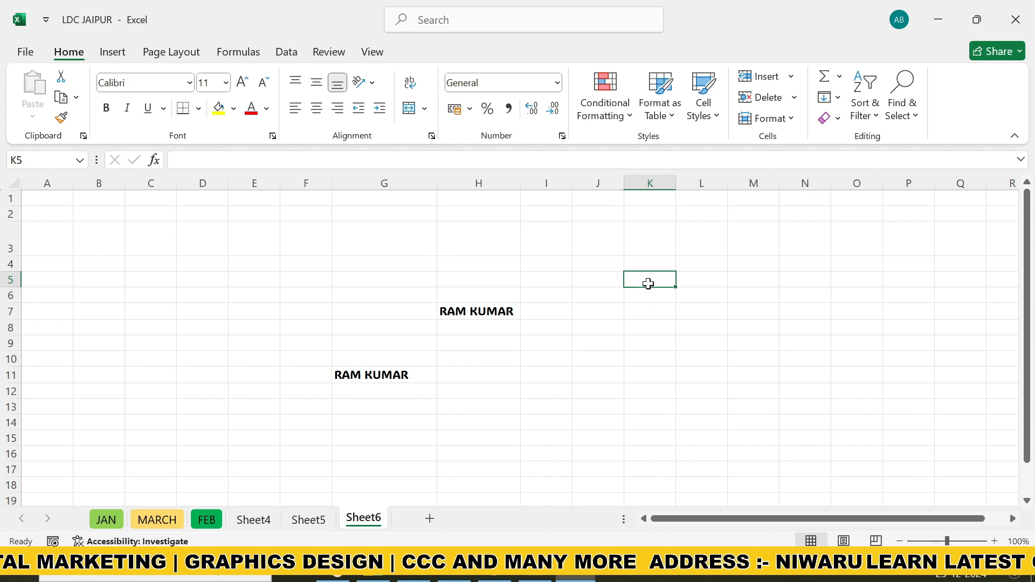
text(NAME)
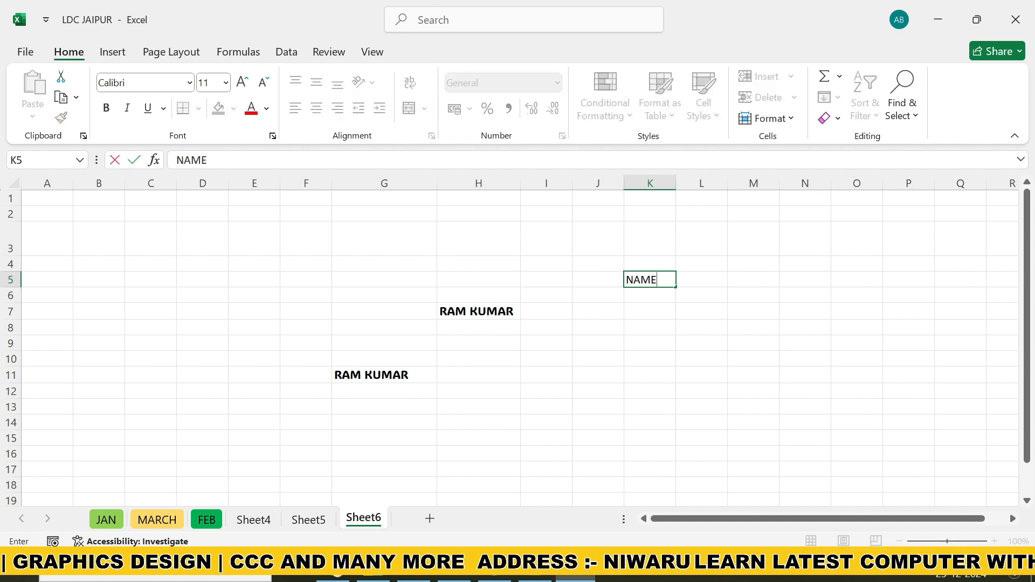
key(Tab)
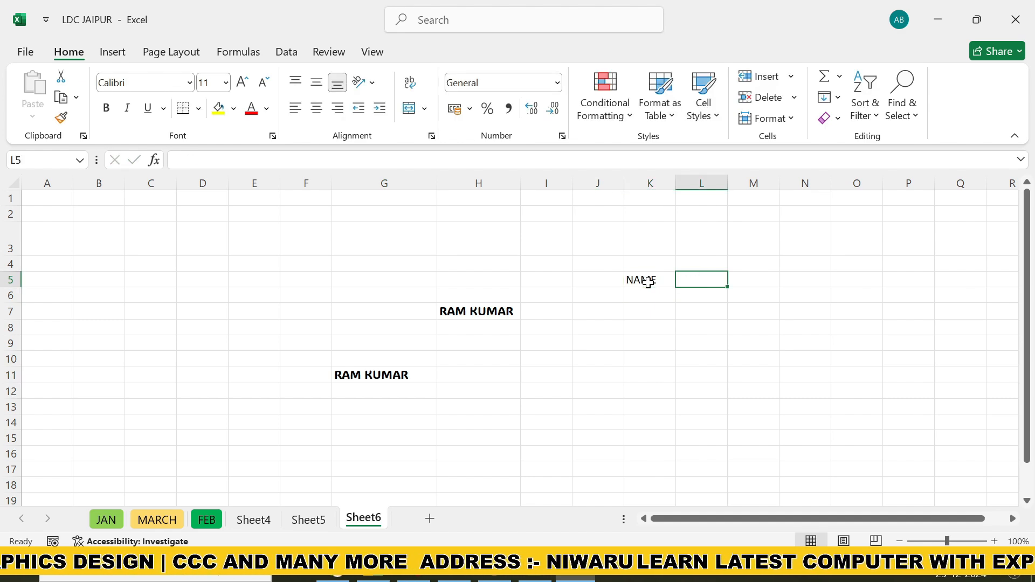
text(CLASS)
key(Tab)
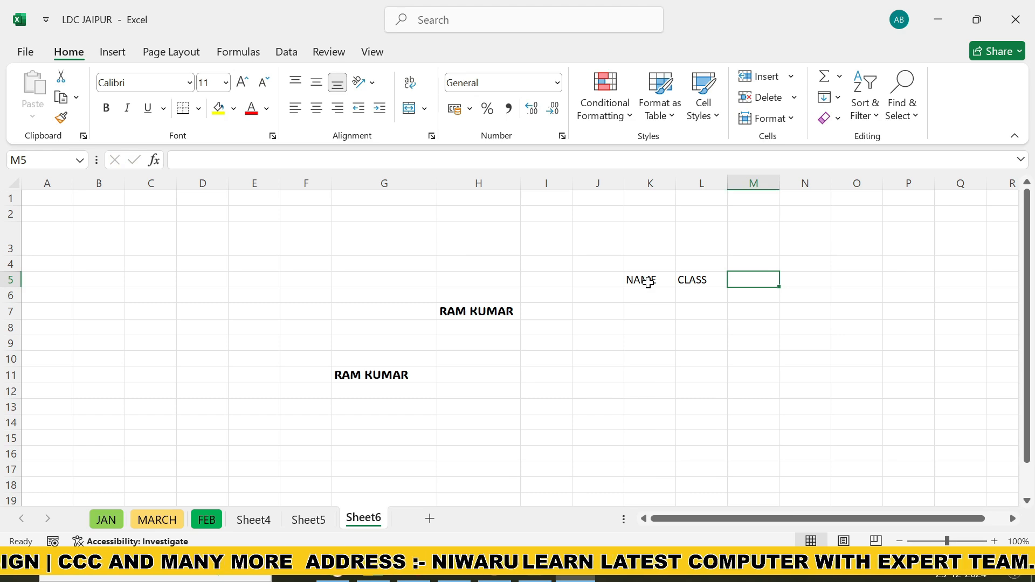
text(LOCATION)
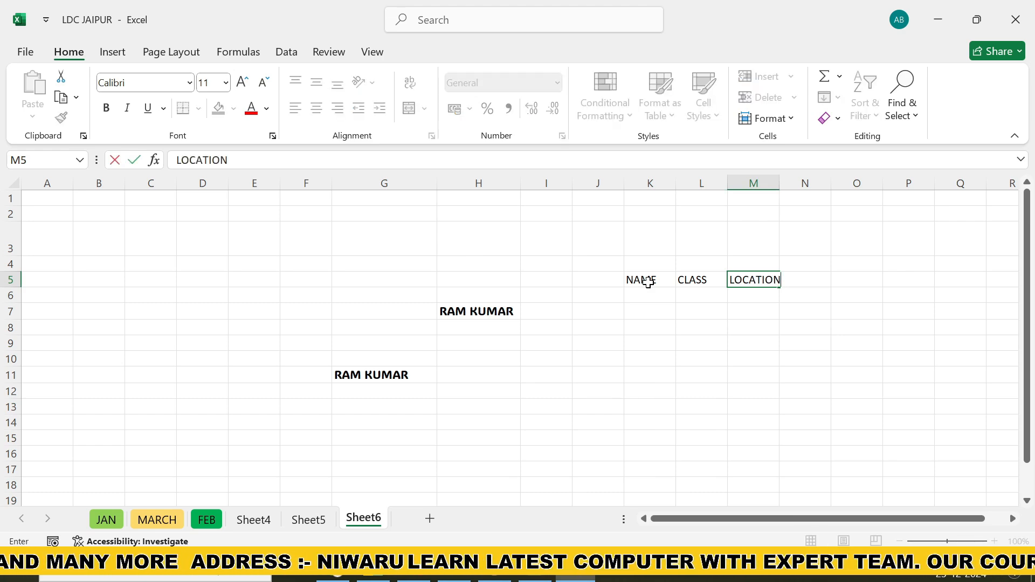
Fill in the row below the headers with a person's first name in K6, 6 in L6 and JAIPUR in M6
click(632, 293)
text(RAM)
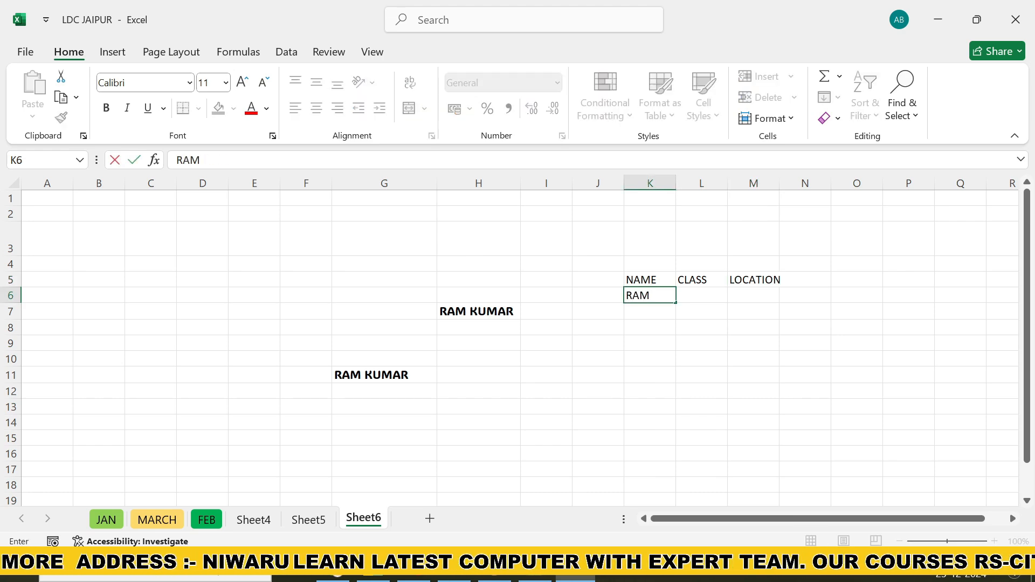
key(Tab)
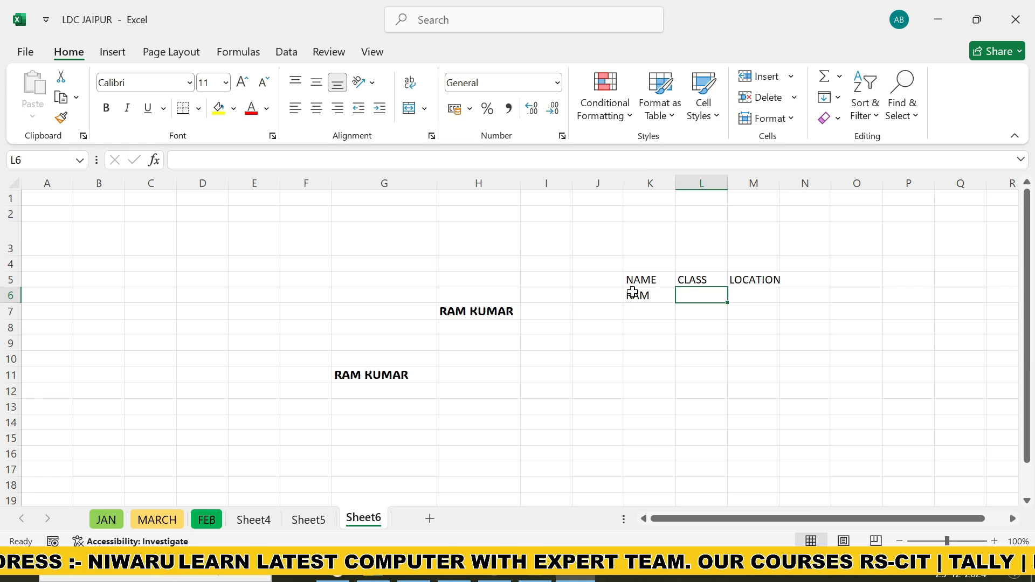
text(6)
key(Return)
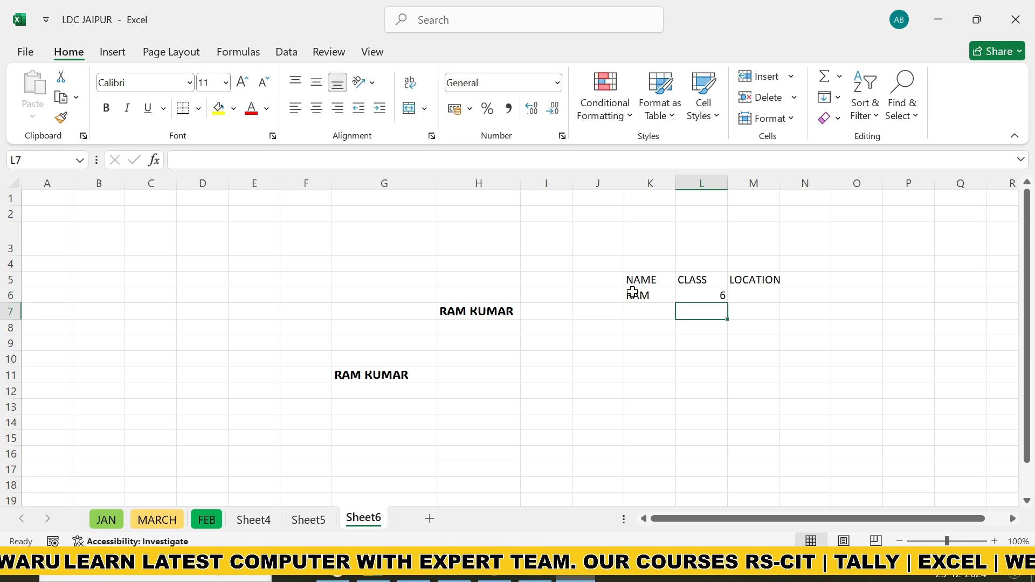
key(Up)
key(Right)
text(JA)
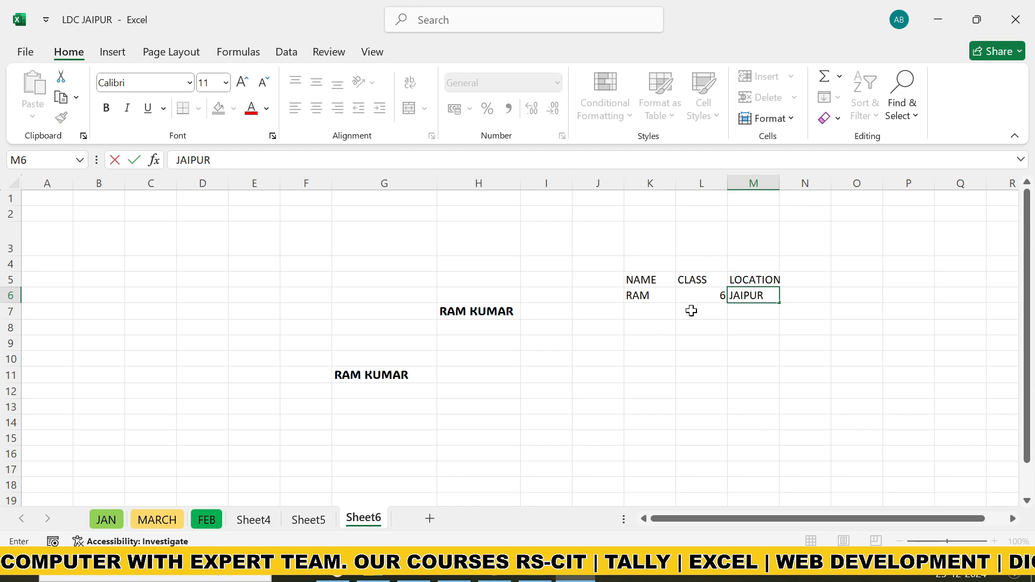
click(664, 310)
Fill the header cells K5:M5 with a light gold colour and widen columns L and M
drag(641, 280, 763, 282)
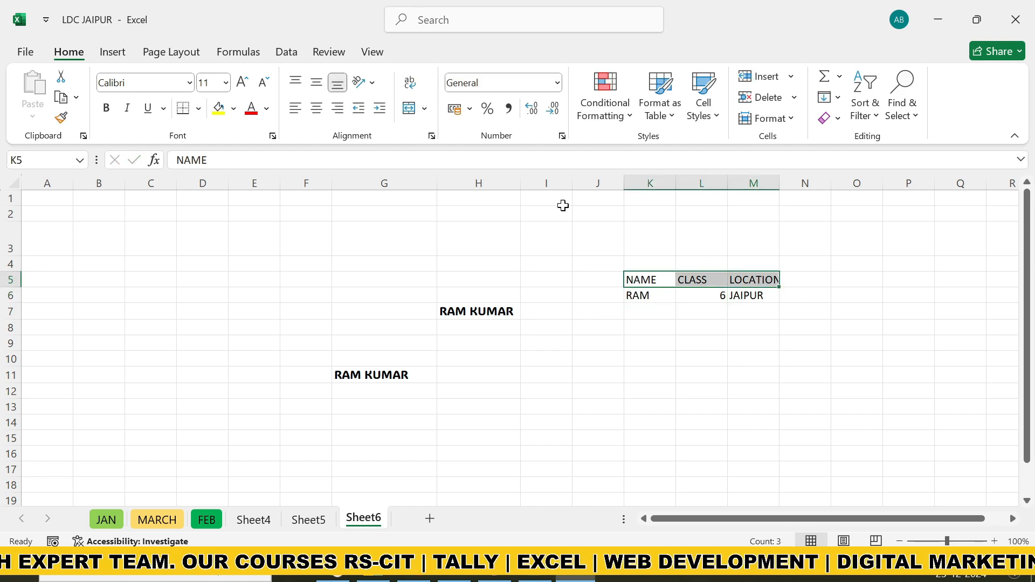
click(234, 109)
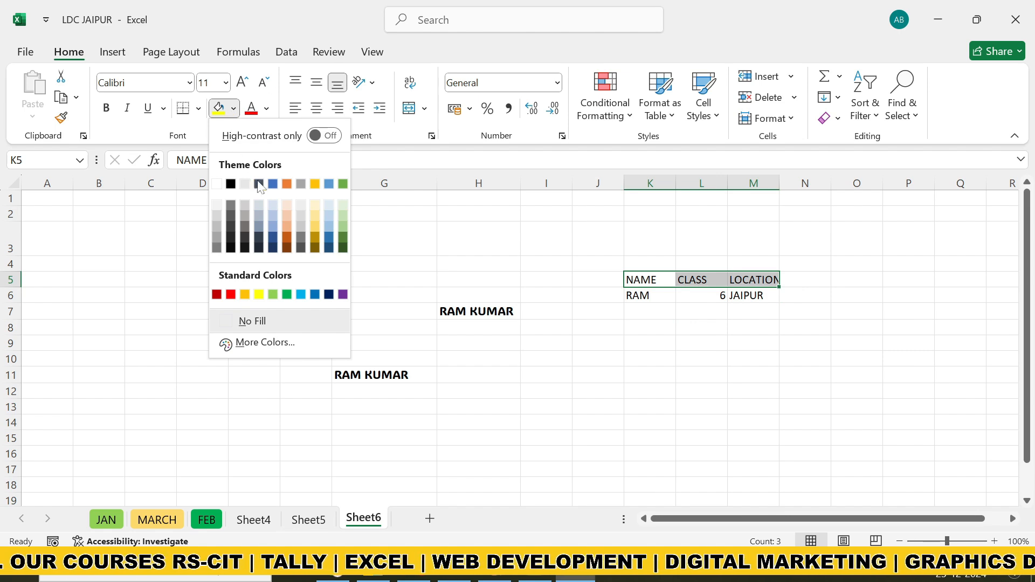
click(315, 213)
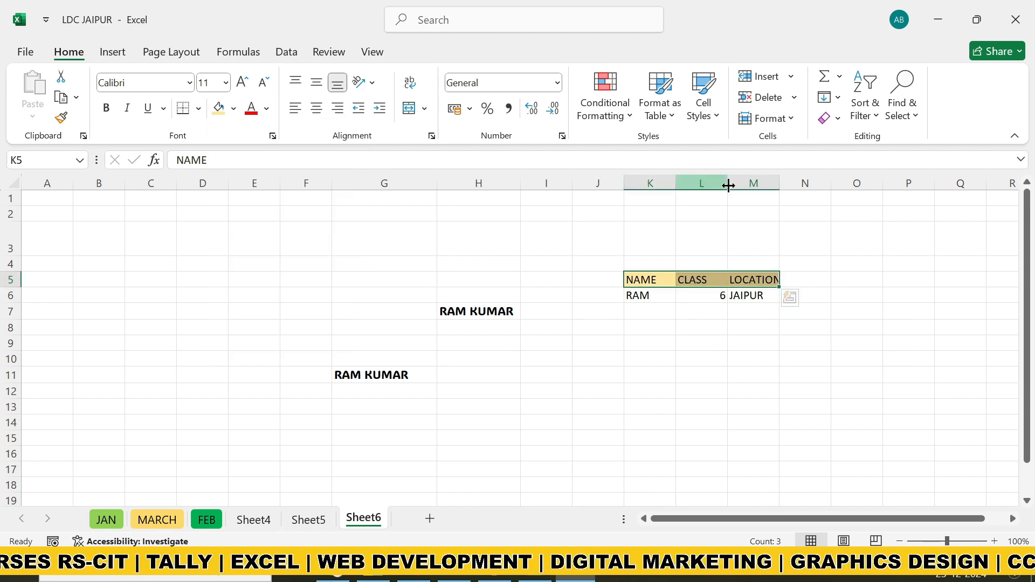
drag(728, 183, 810, 180)
click(652, 345)
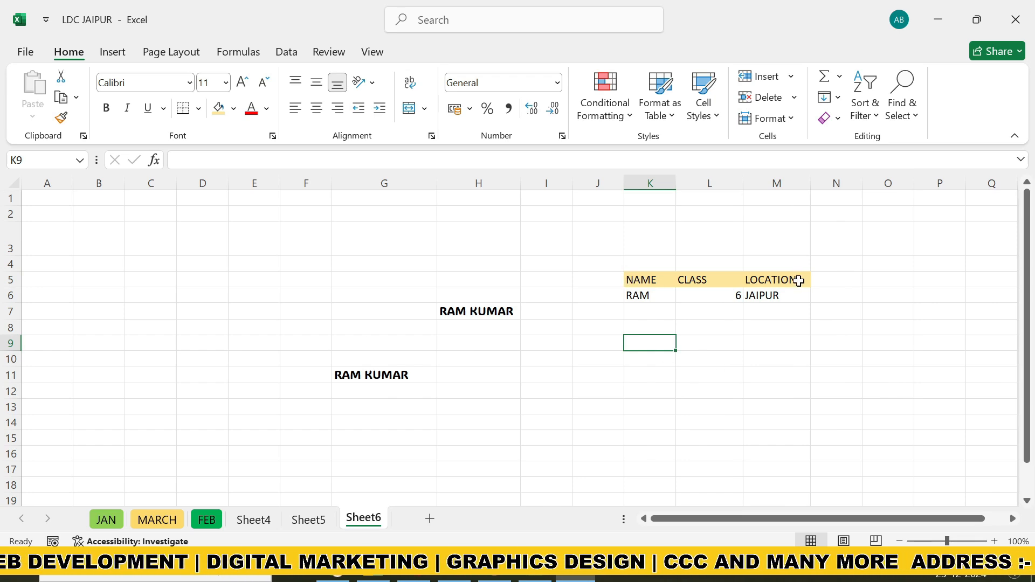
Copy the formatting of the header cells K5:M5 to the empty cells D7:F7 with Format Painter
drag(630, 281, 788, 285)
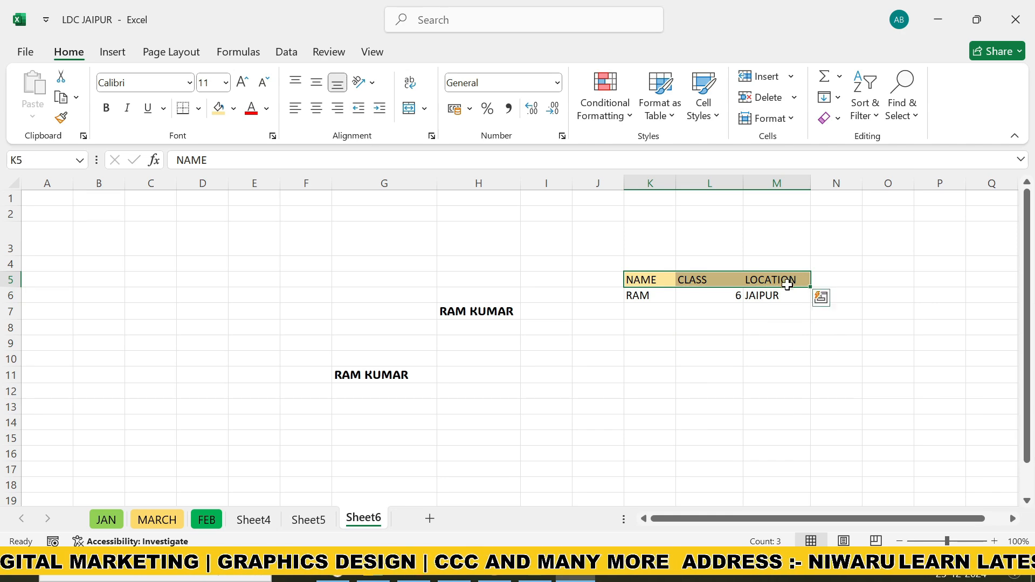
click(63, 122)
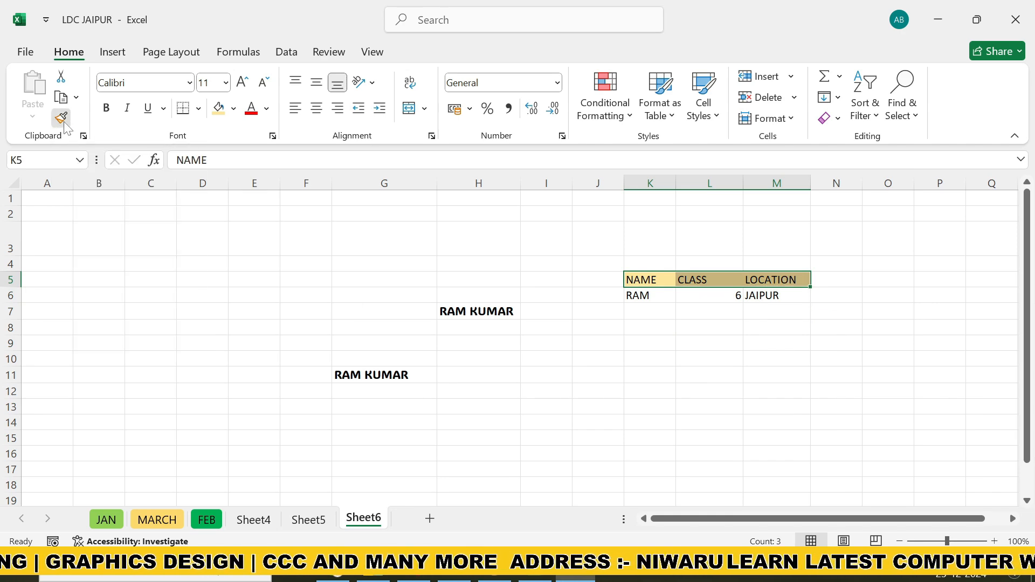
click(191, 319)
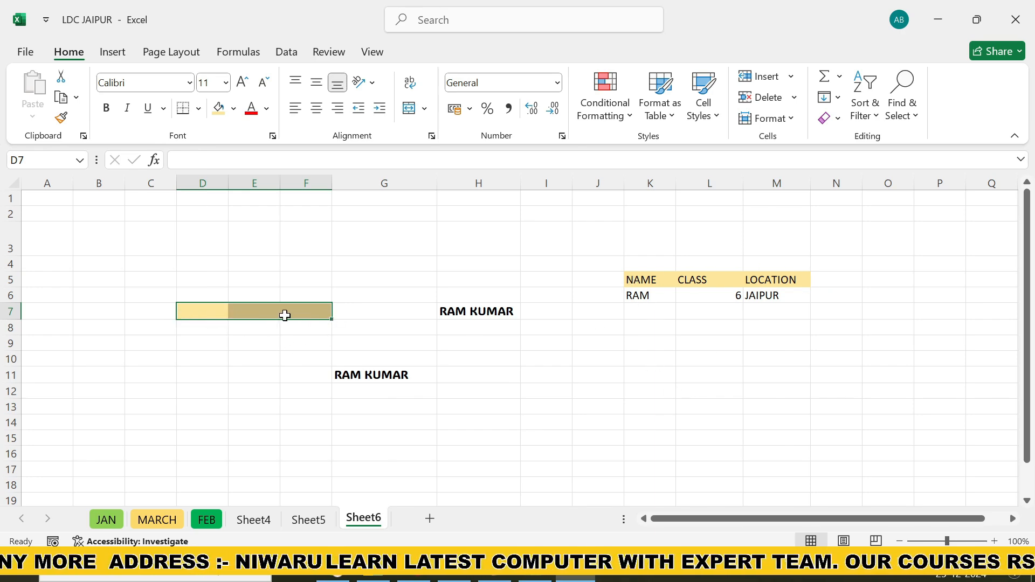
click(281, 369)
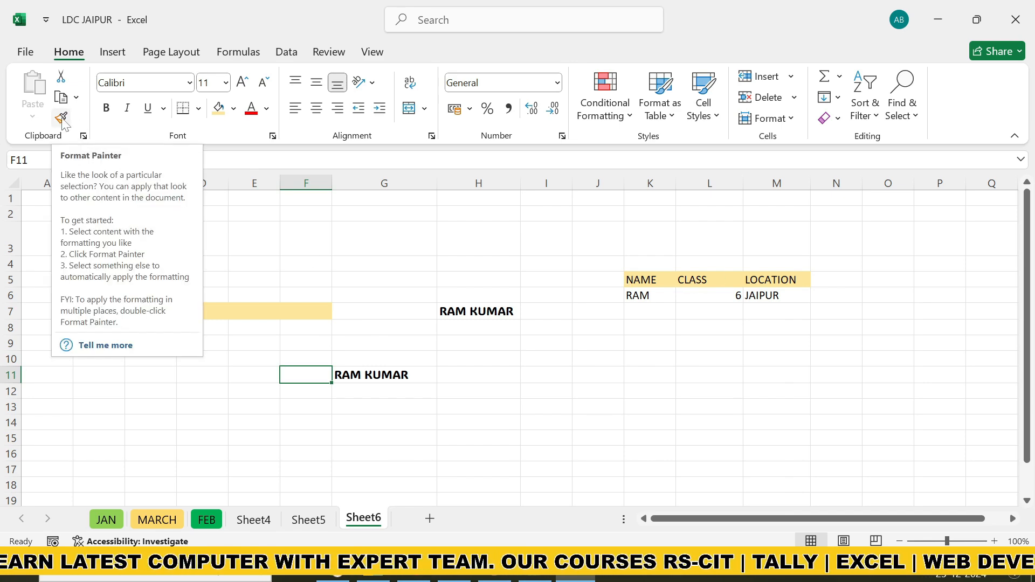
click(447, 434)
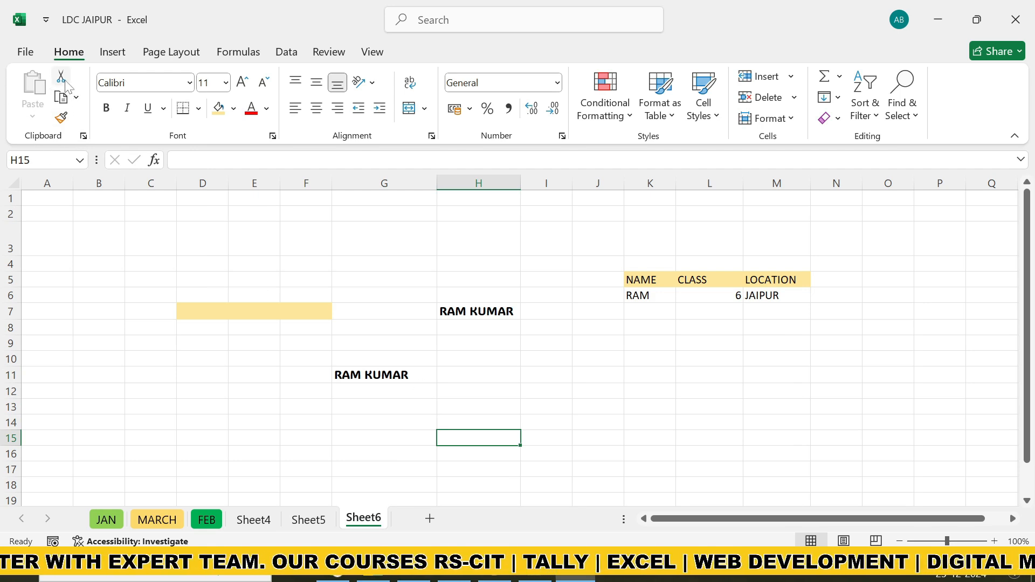
click(193, 352)
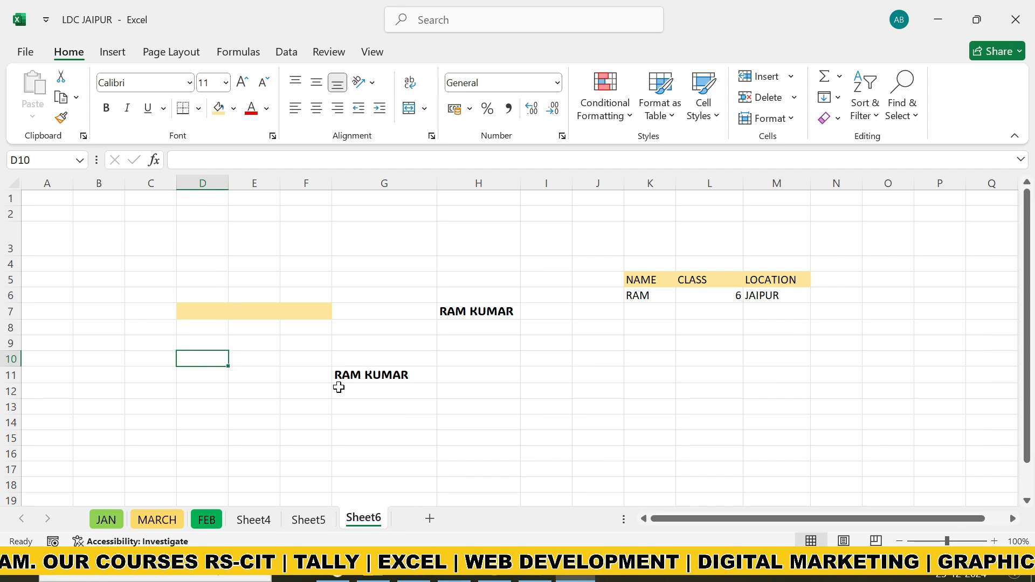
Copy the name from cell G11, paste it into cell I10 and widen column I to fit it
click(388, 380)
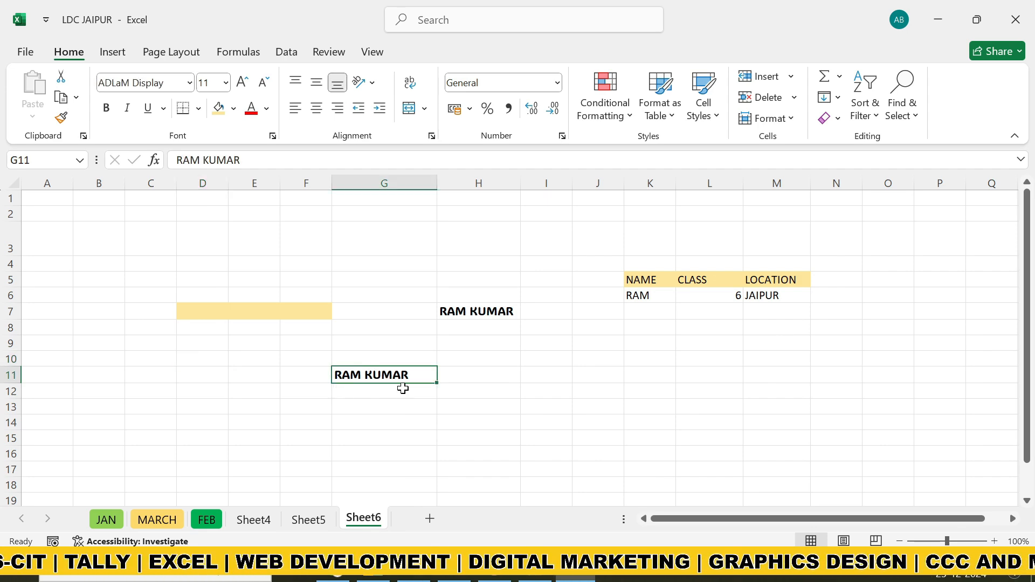
click(61, 97)
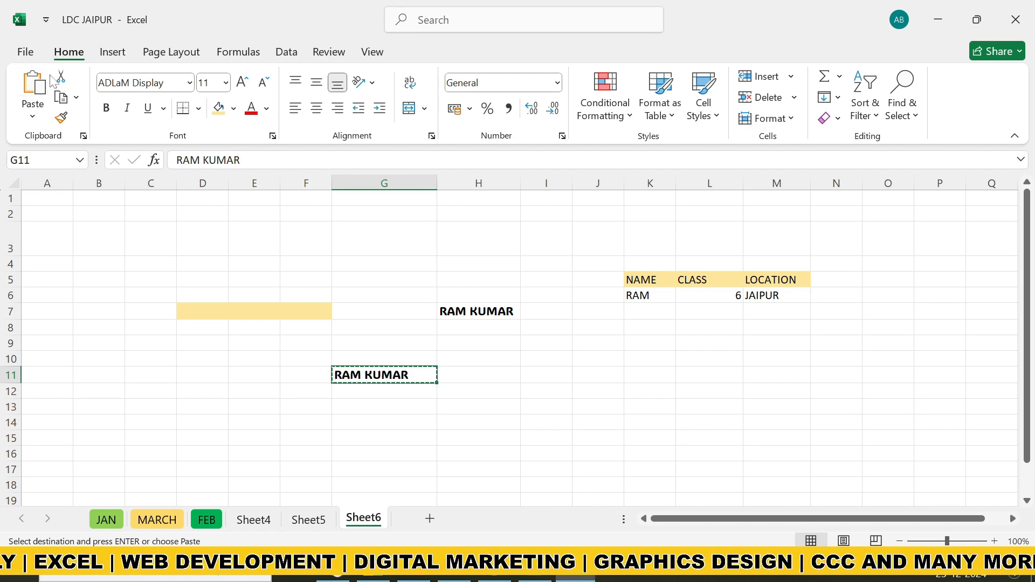
click(567, 360)
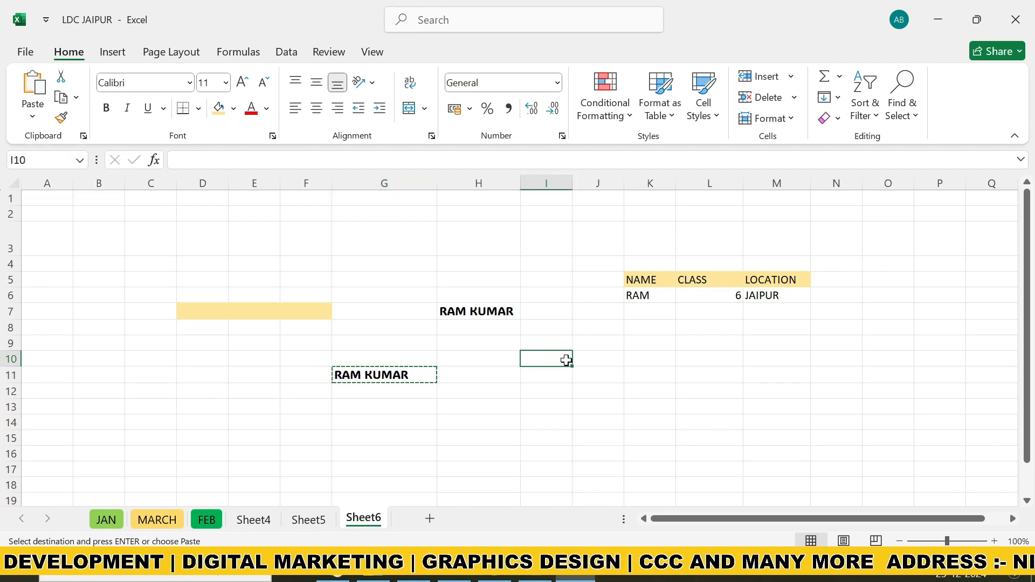
click(33, 87)
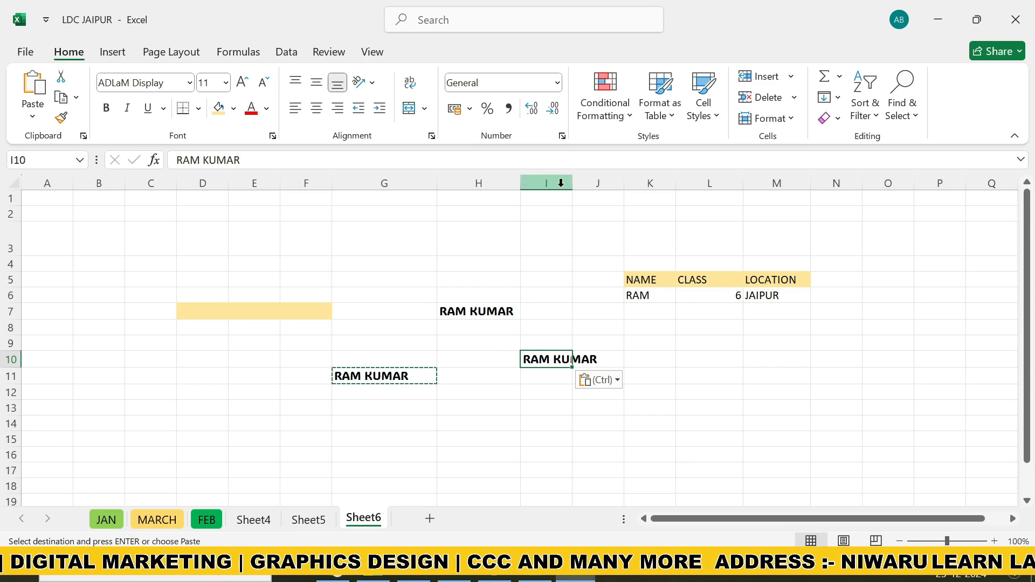
drag(573, 185, 621, 184)
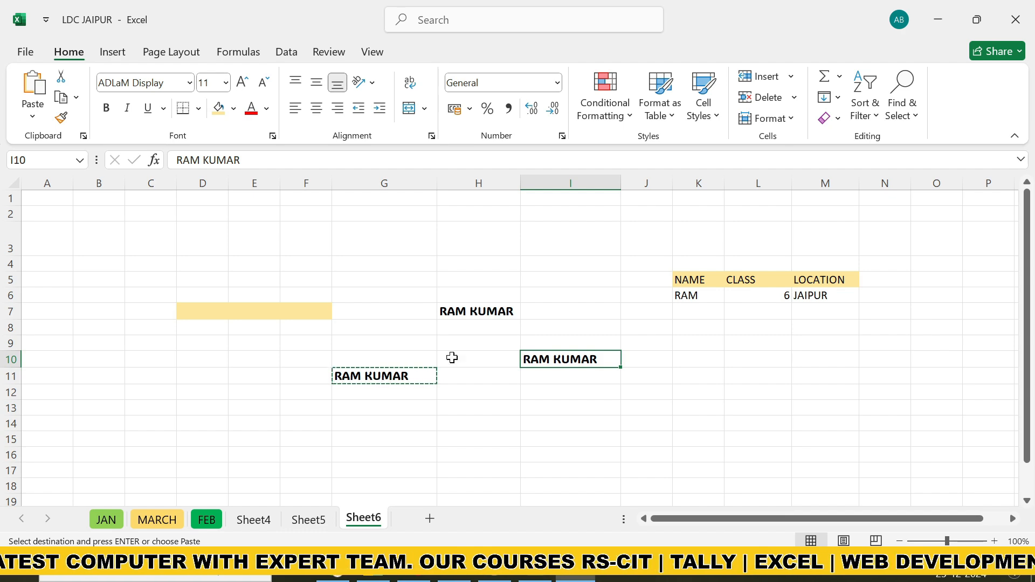
On the MARCH sheet, widen column H and enter LDC EXAM in cell H3
scroll(238, 382, down, 3)
scroll(239, 382, up, 2)
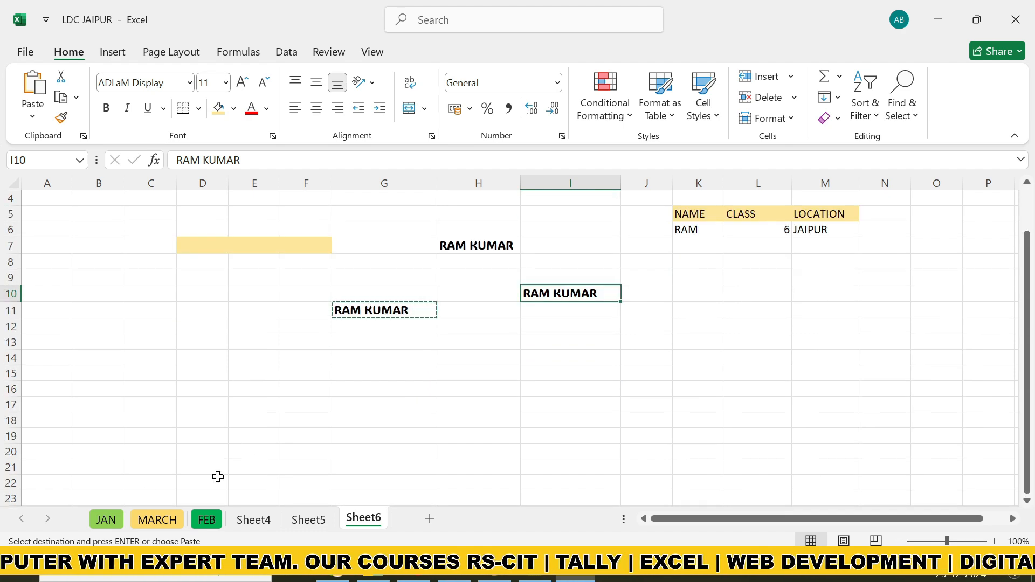
click(154, 519)
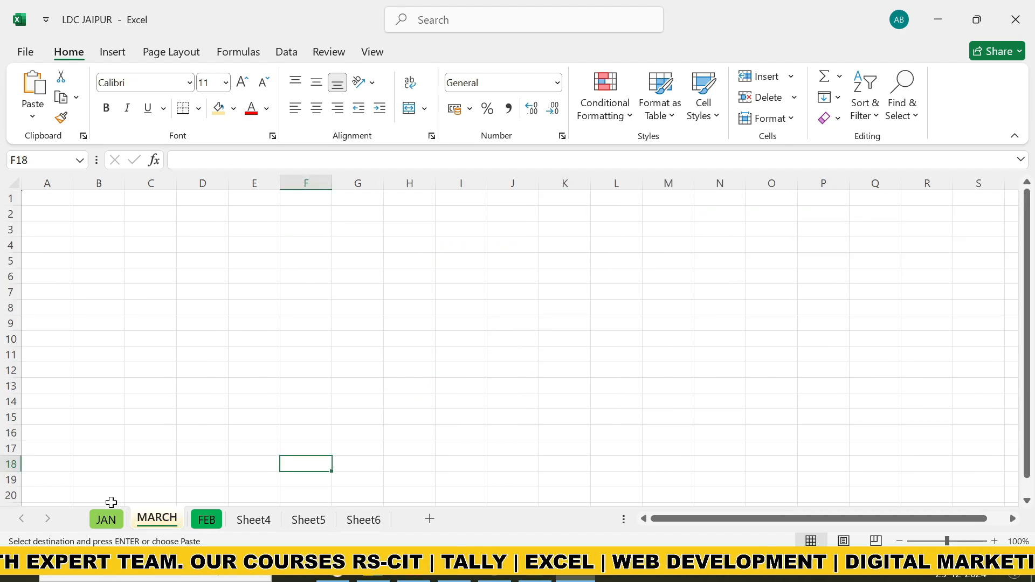
click(400, 231)
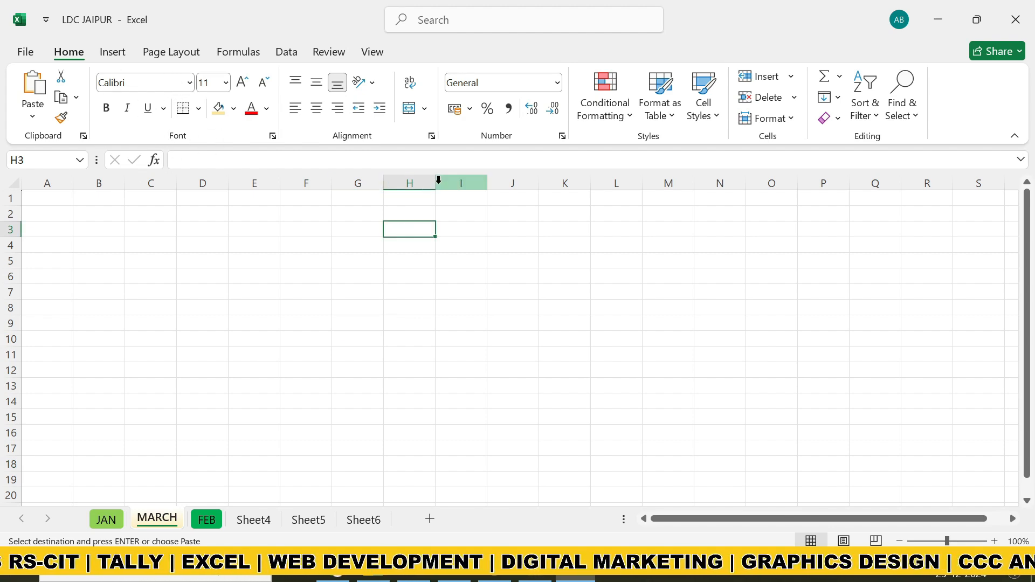
drag(434, 184, 541, 184)
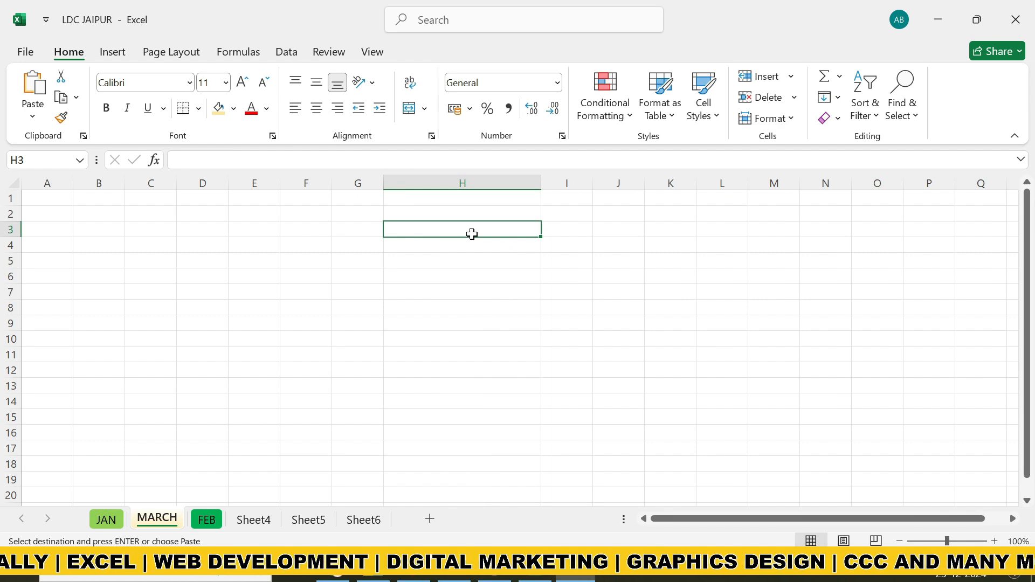
text(L)
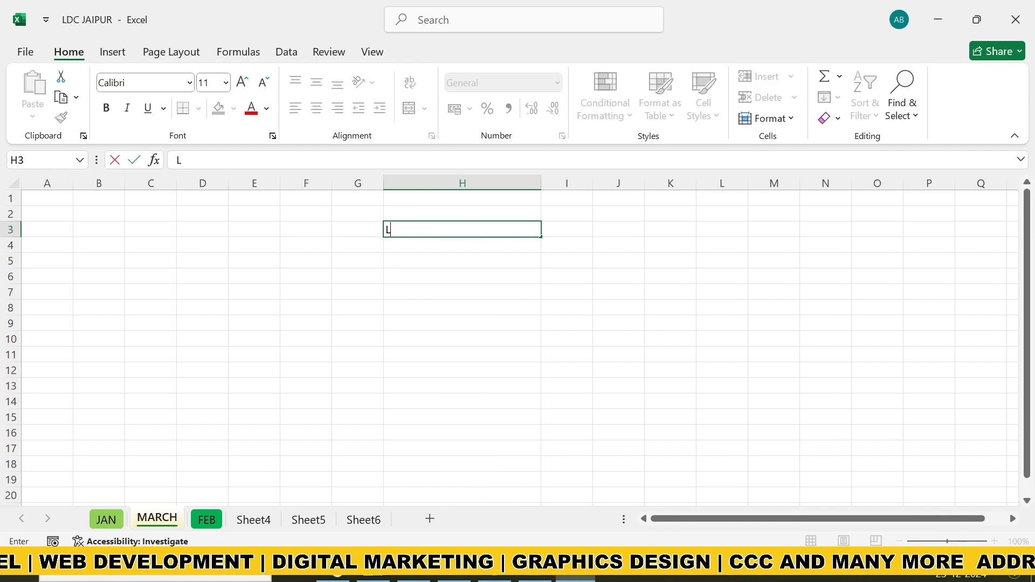
text(DC EXAM)
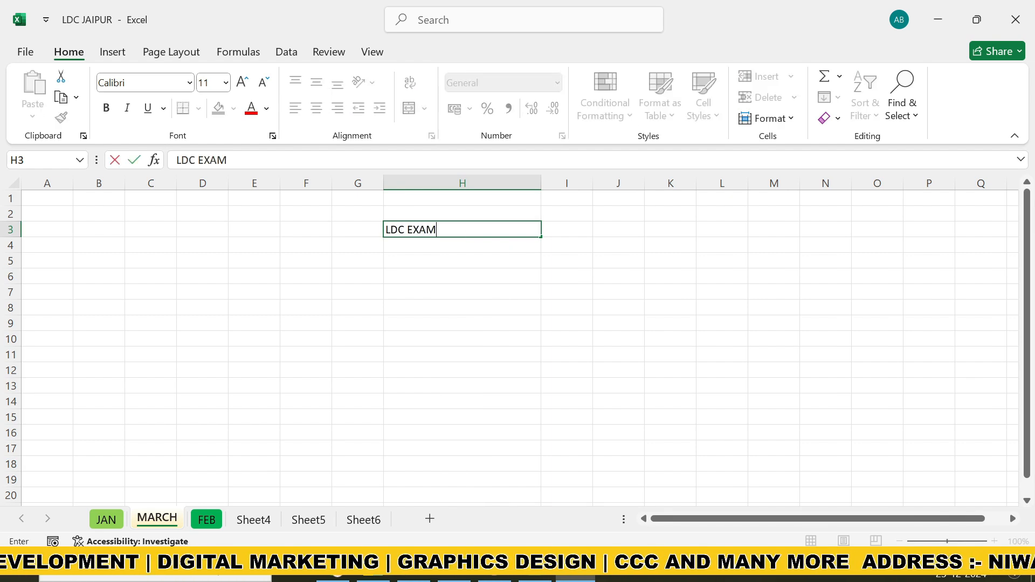
click(467, 290)
click(446, 232)
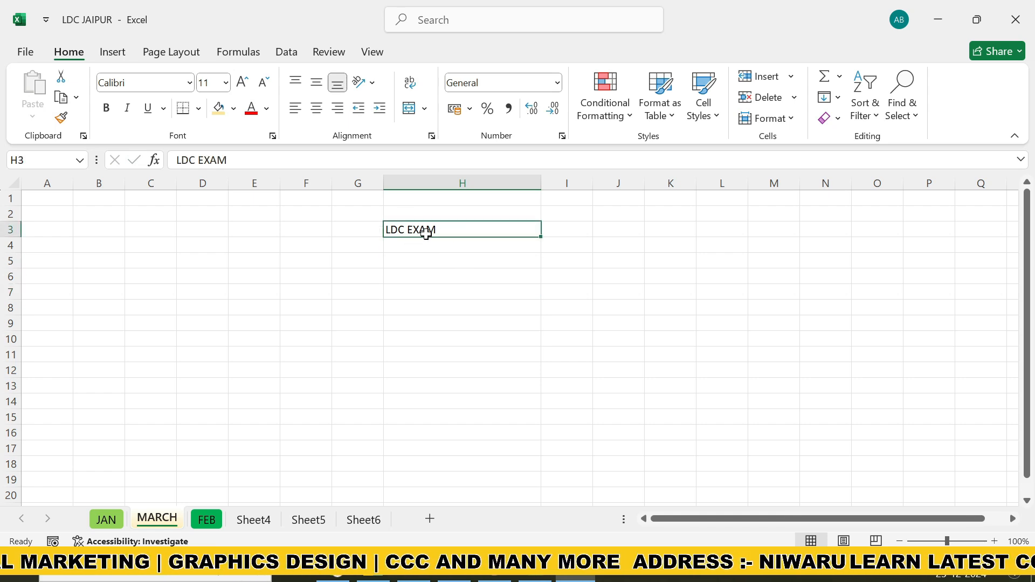
Format the text in cell H3 with the ADLaM Display font at size 16
click(189, 83)
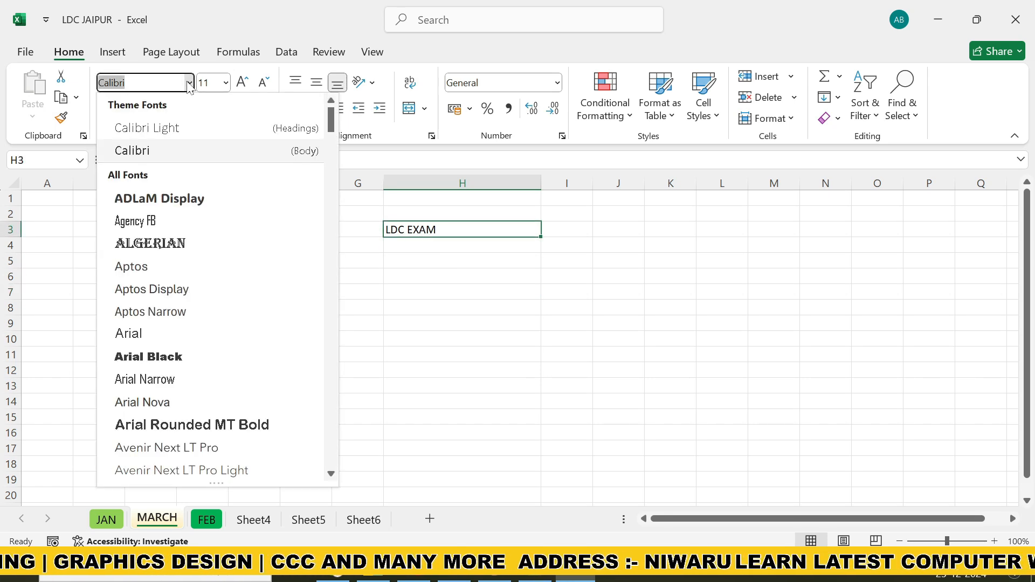
click(173, 201)
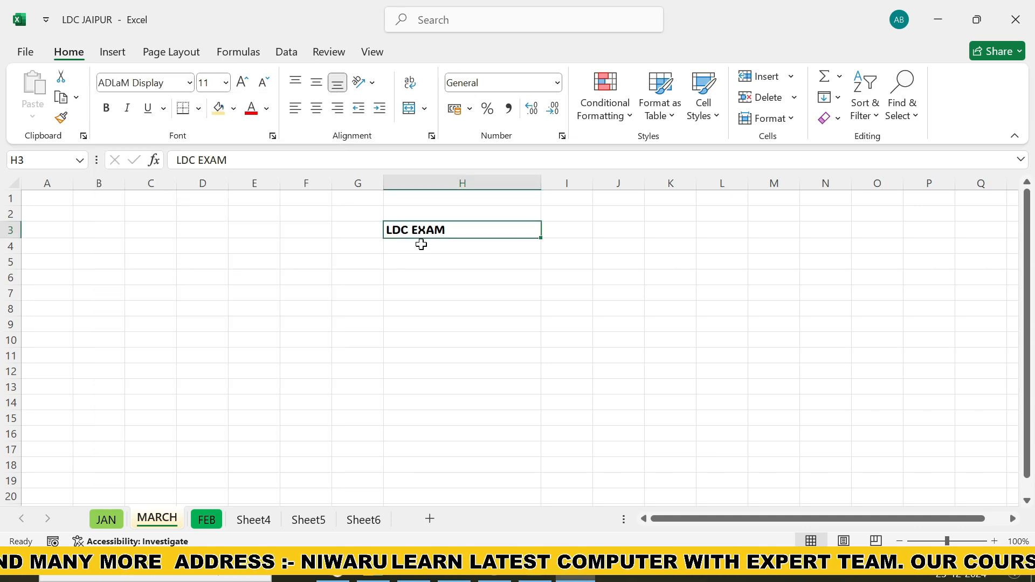
click(225, 82)
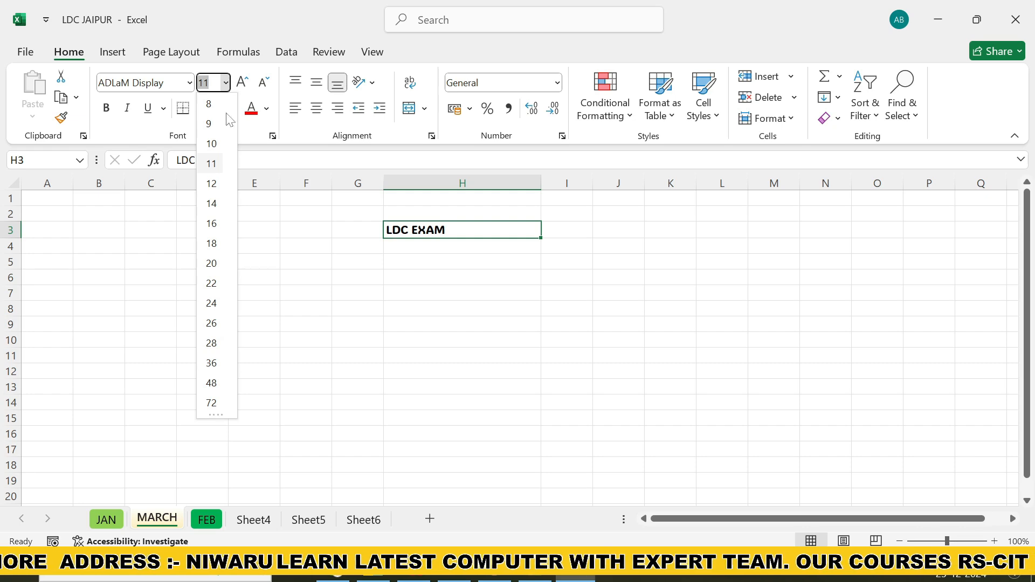
click(212, 224)
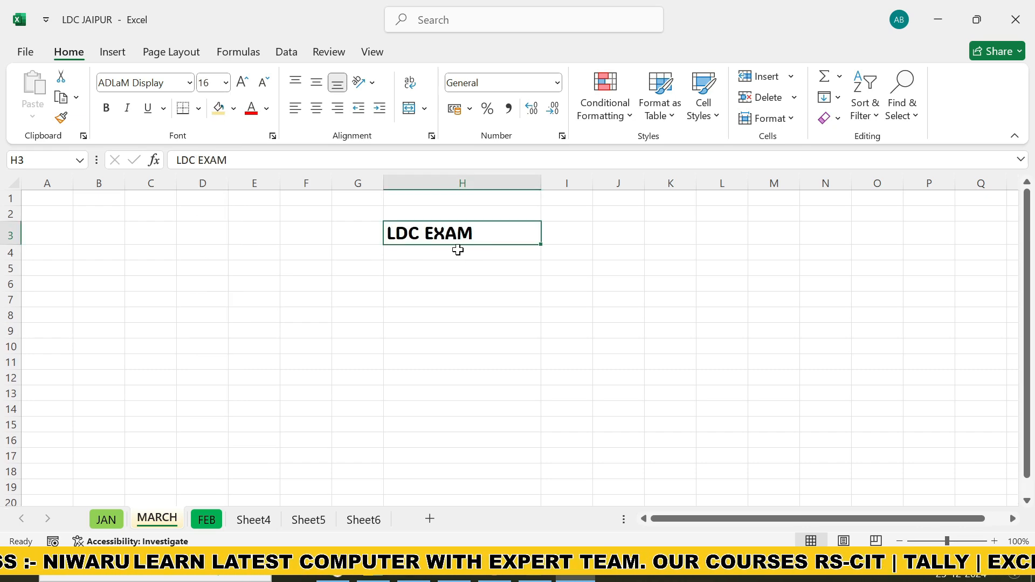
Step the font size of cell H3 up to 24 and back to 16, and set it to 20
click(243, 83)
click(242, 83)
click(242, 84)
click(242, 84)
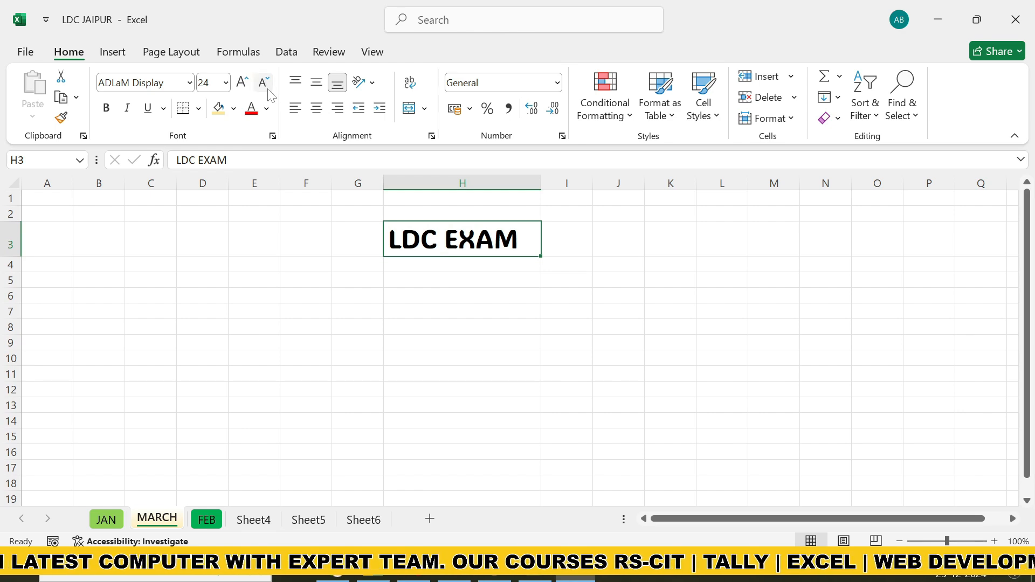
click(267, 86)
click(267, 86)
click(267, 86)
click(266, 86)
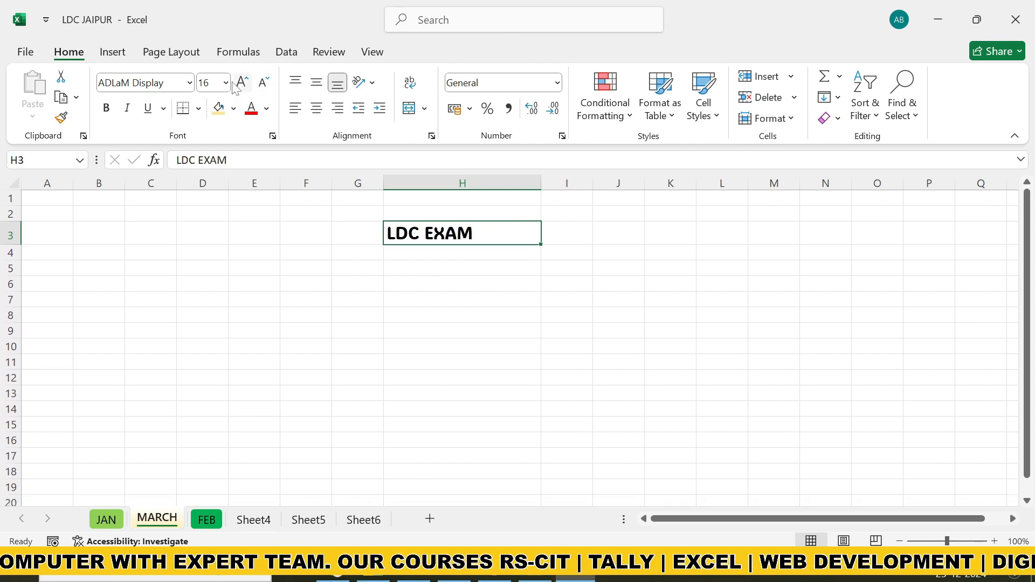
click(226, 82)
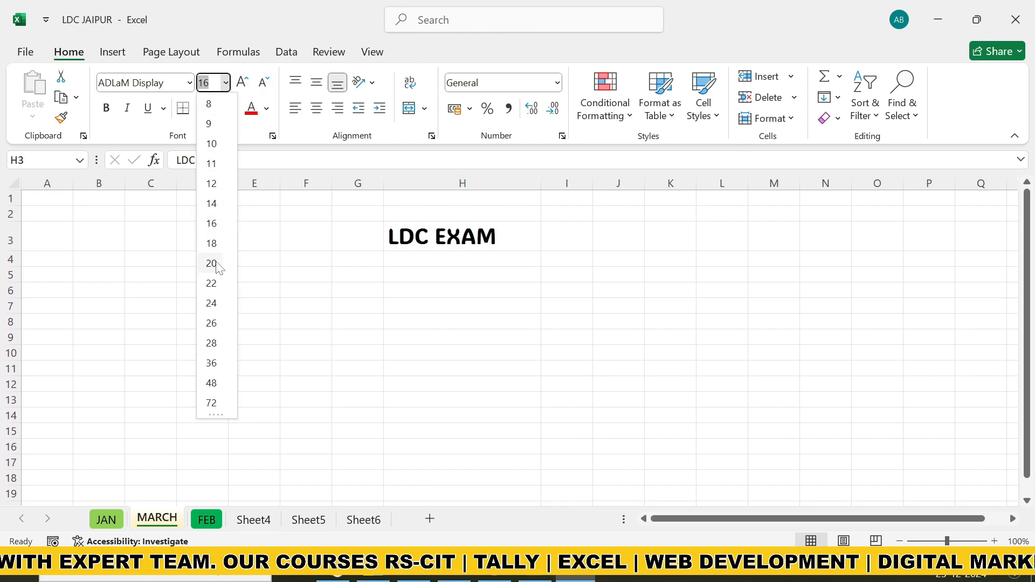
click(212, 264)
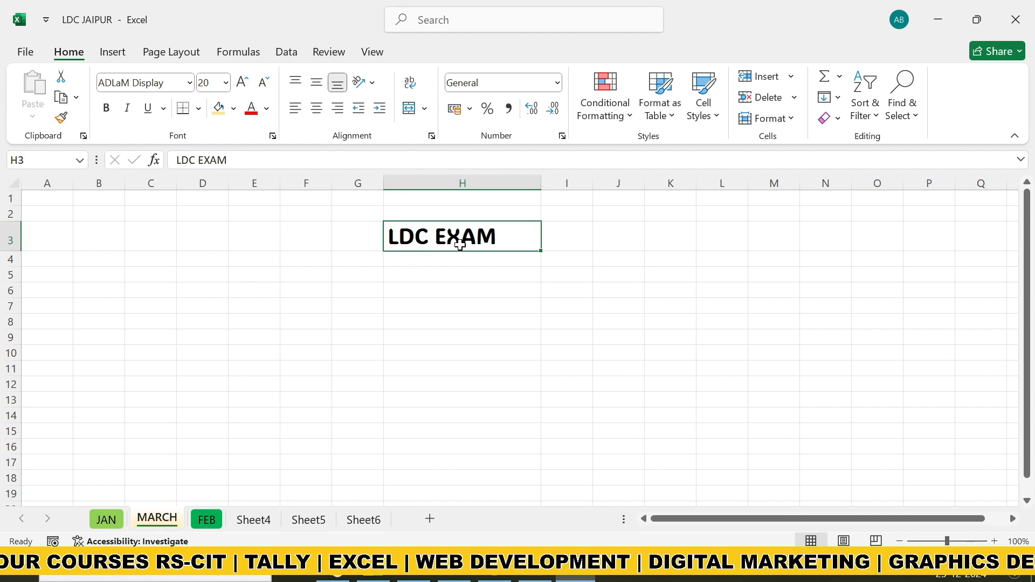
Enter LDC EXAM in cells H5 and H6, and LCD EXAM in cell H7
click(463, 280)
text(LDC)
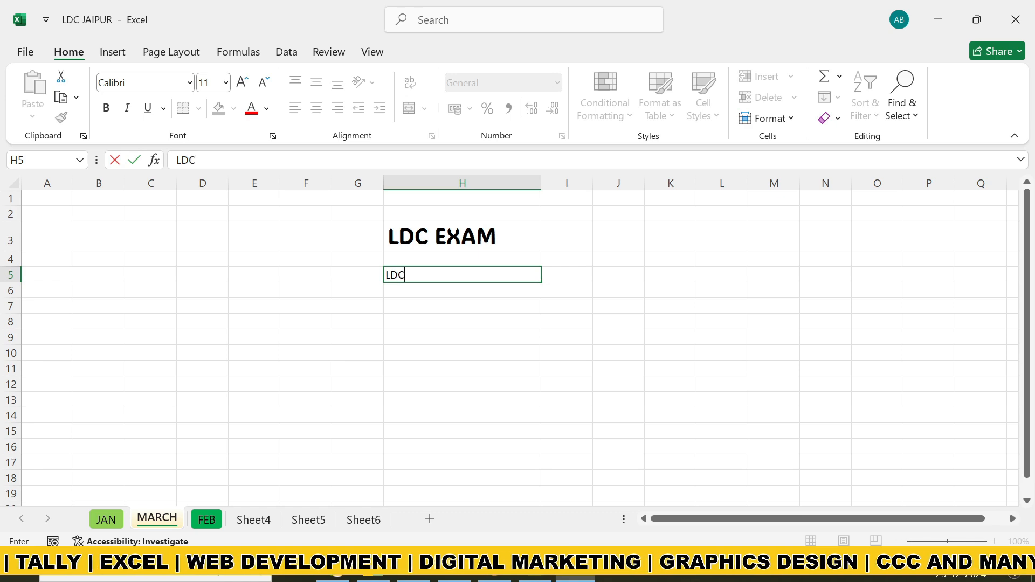
text( EXAM)
click(456, 319)
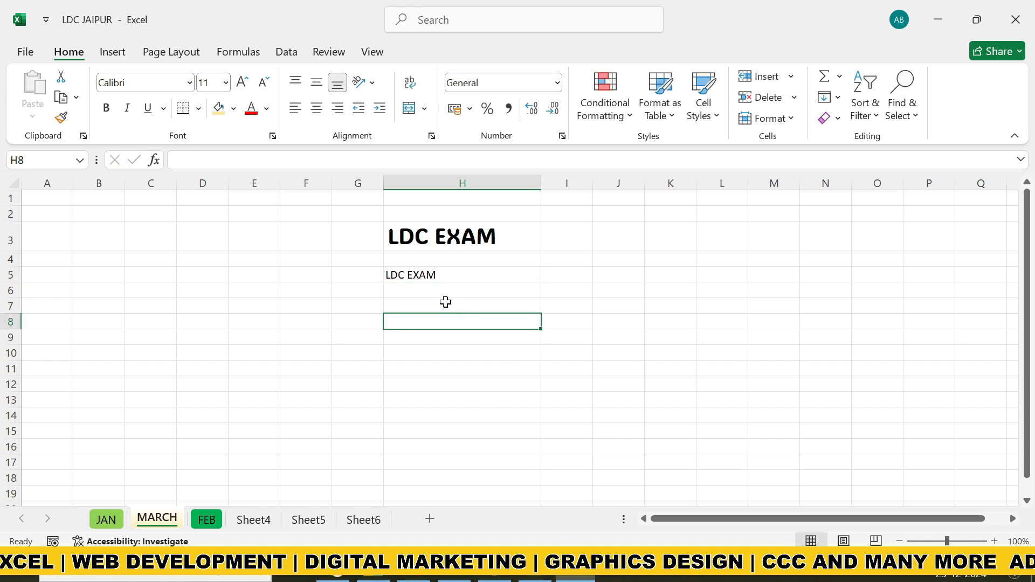
click(442, 293)
text(LD)
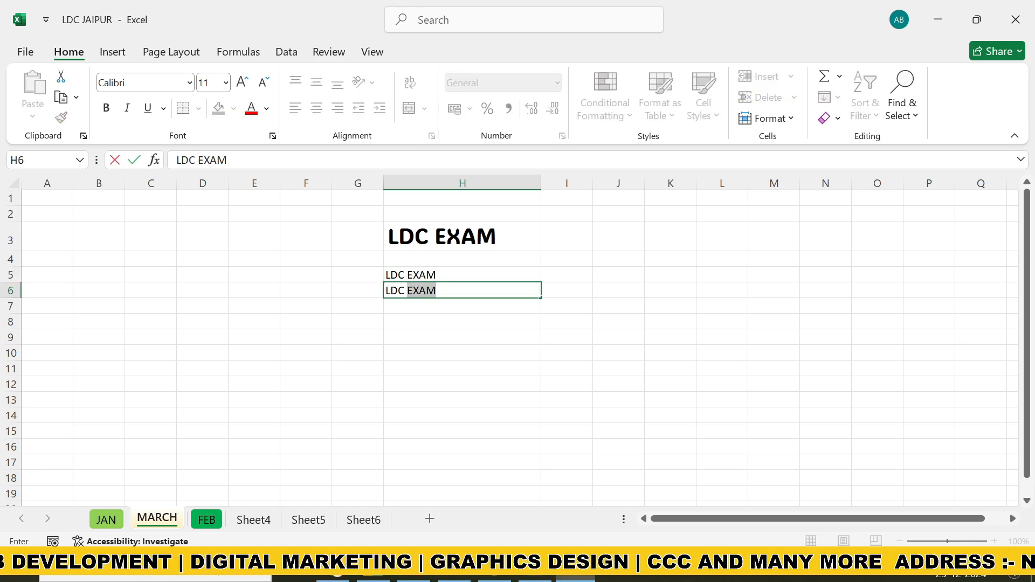
text(C)
key(Return)
text(LC)
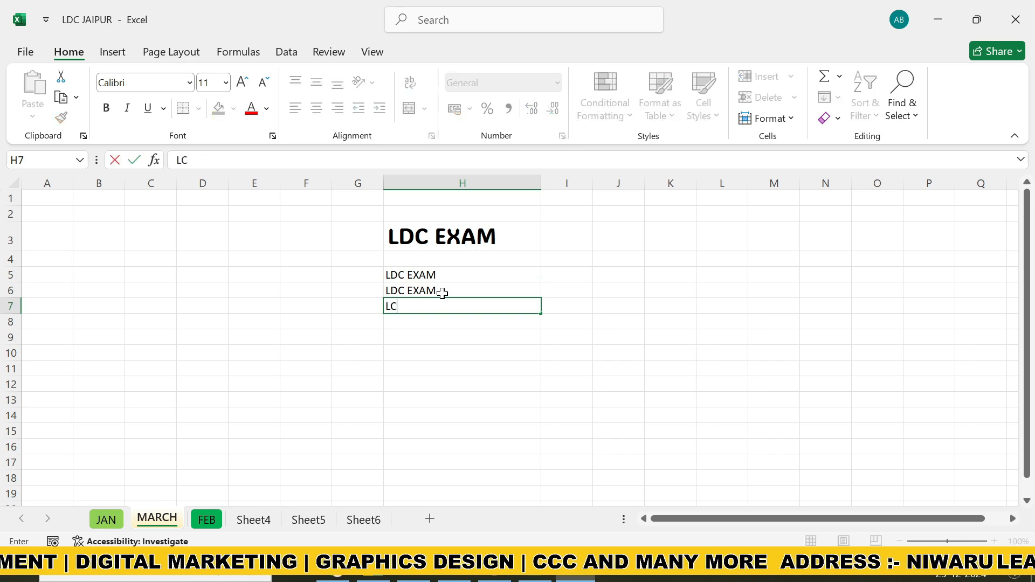
text(D EXAM)
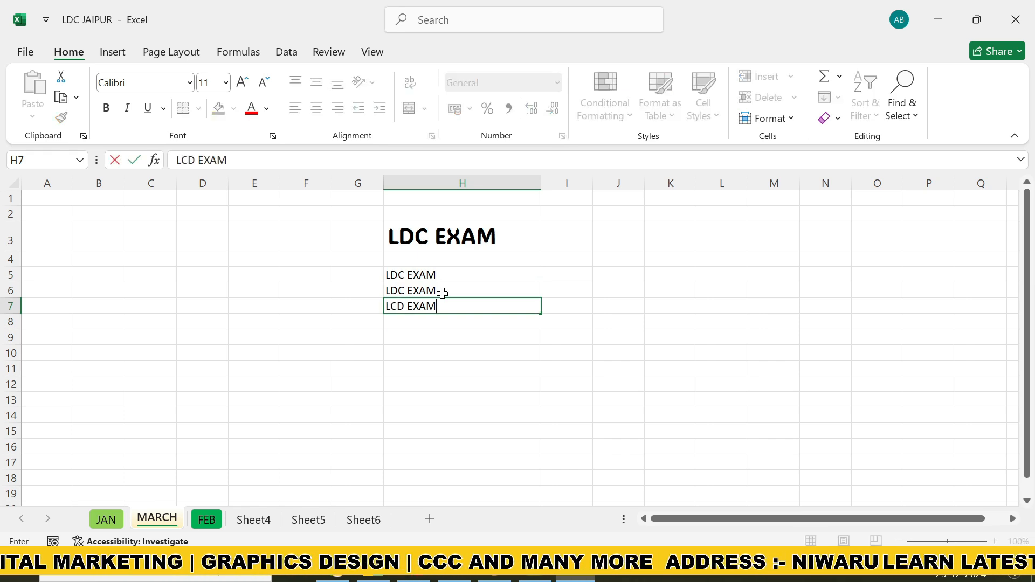
click(423, 348)
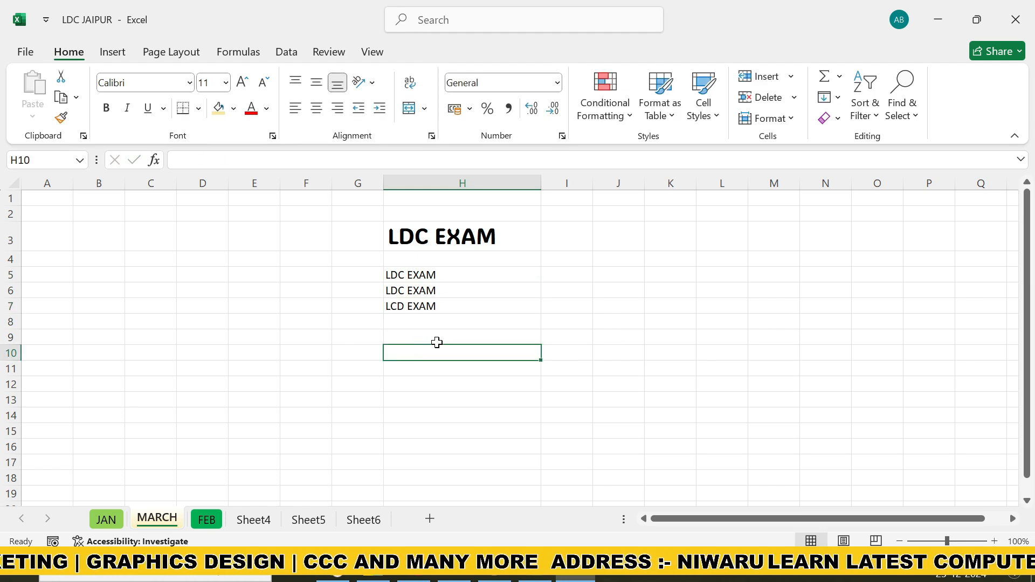
Enter the number 12 in cell H8 and the word TEXT in cell H9
drag(948, 541, 951, 541)
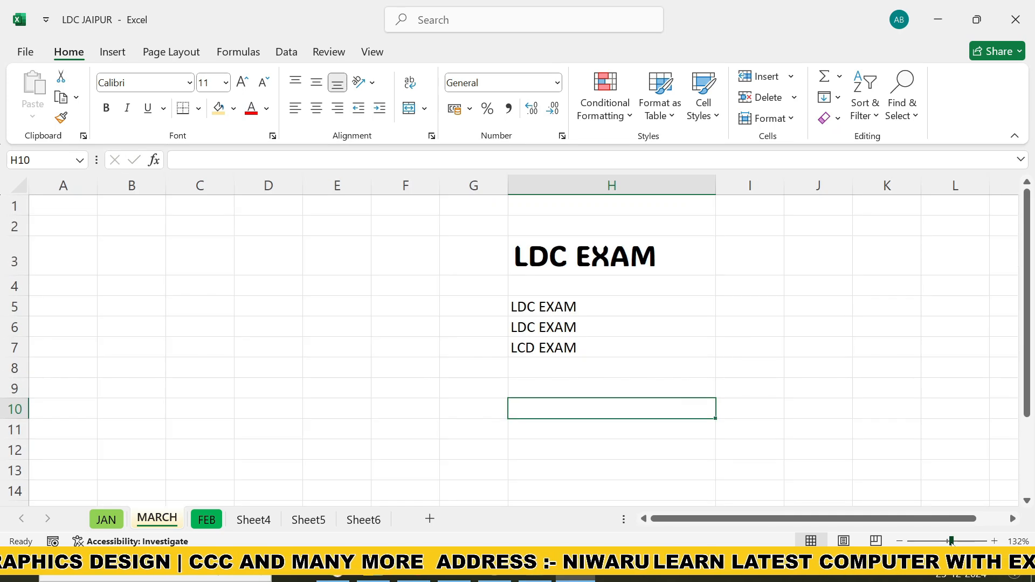
click(545, 307)
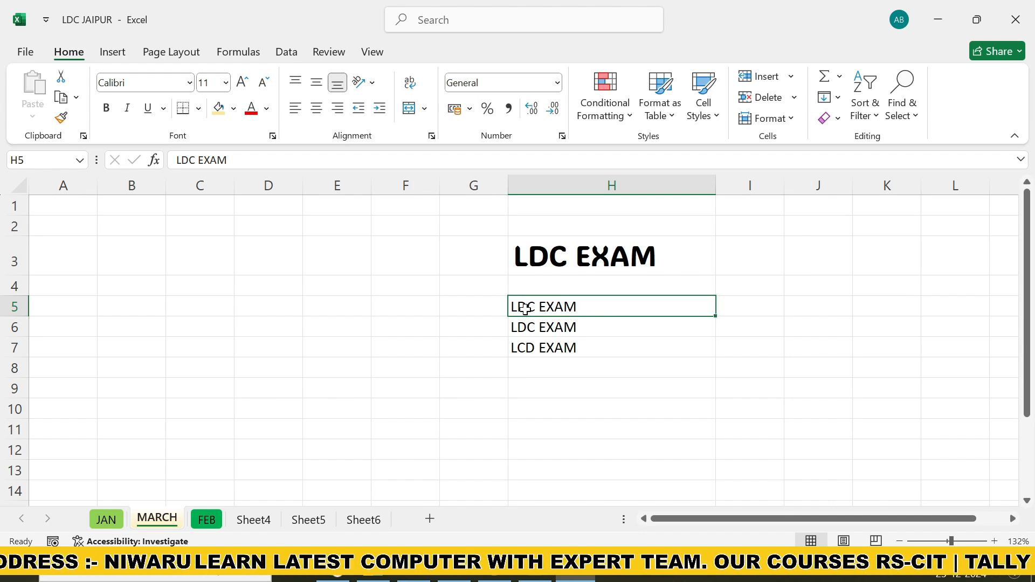
click(533, 369)
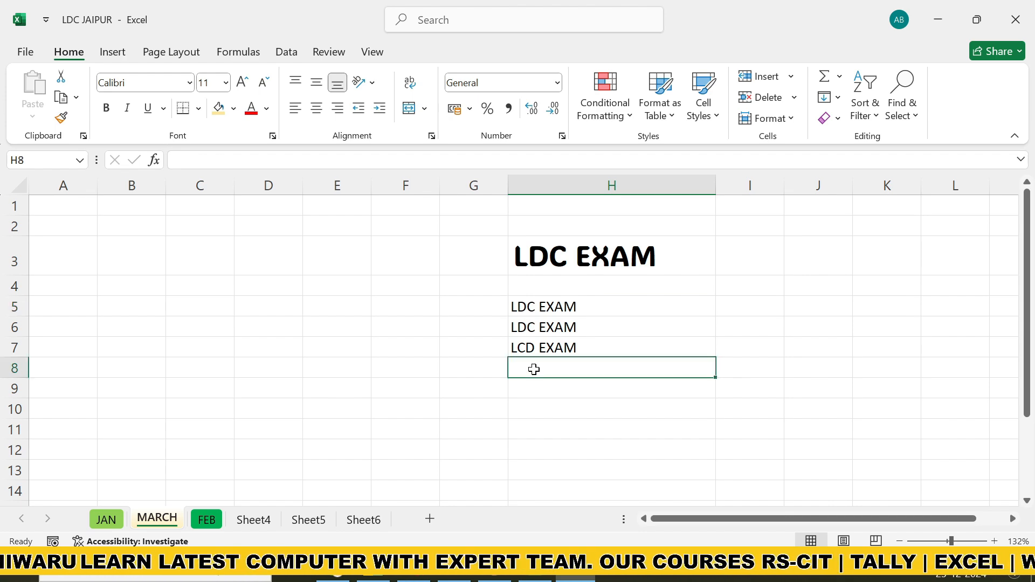
text(12)
key(Return)
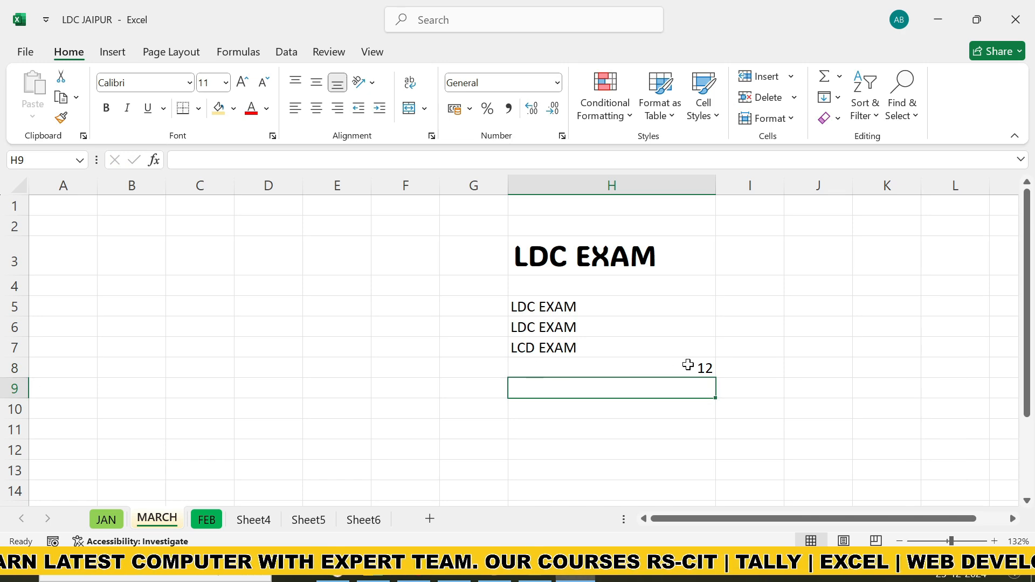
text(TEXT)
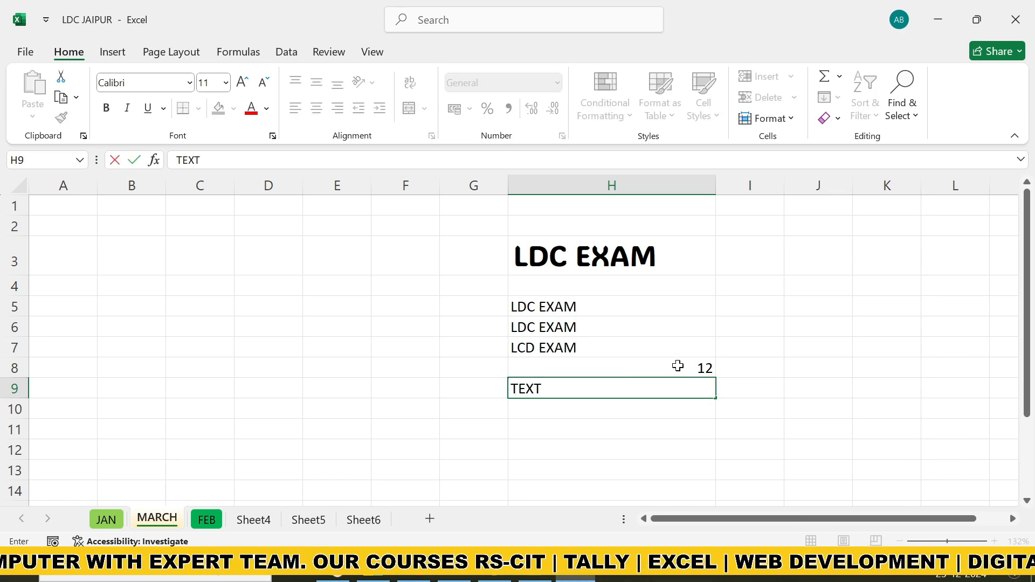
key(Return)
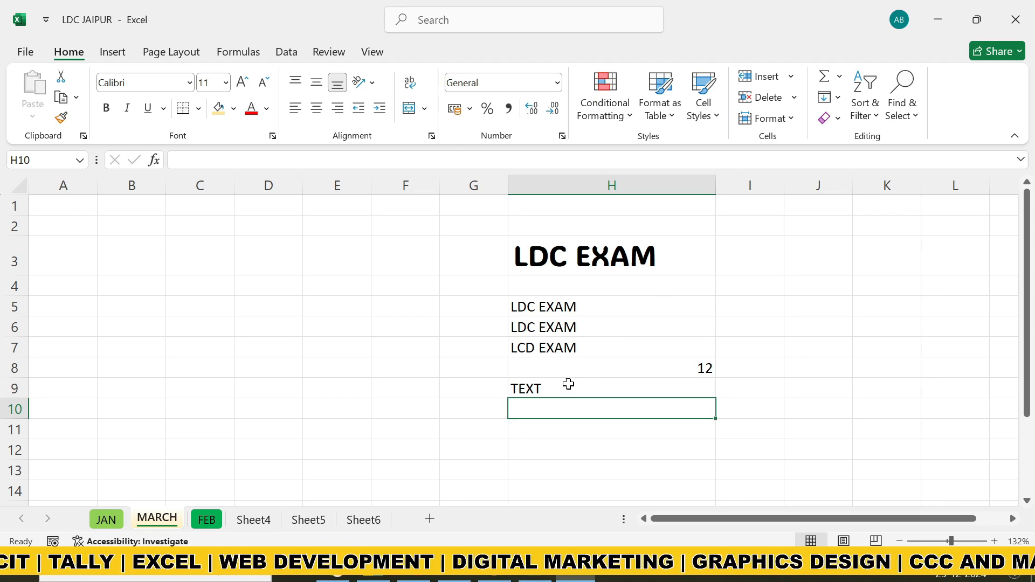
Make the text in cell H5 bold and the text in cell H6 italic
click(537, 307)
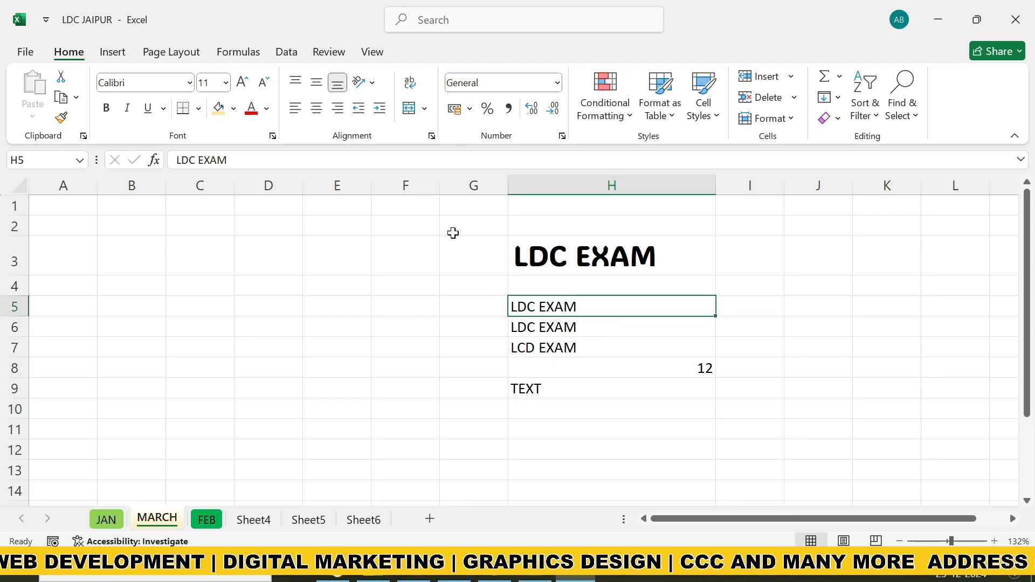
click(106, 108)
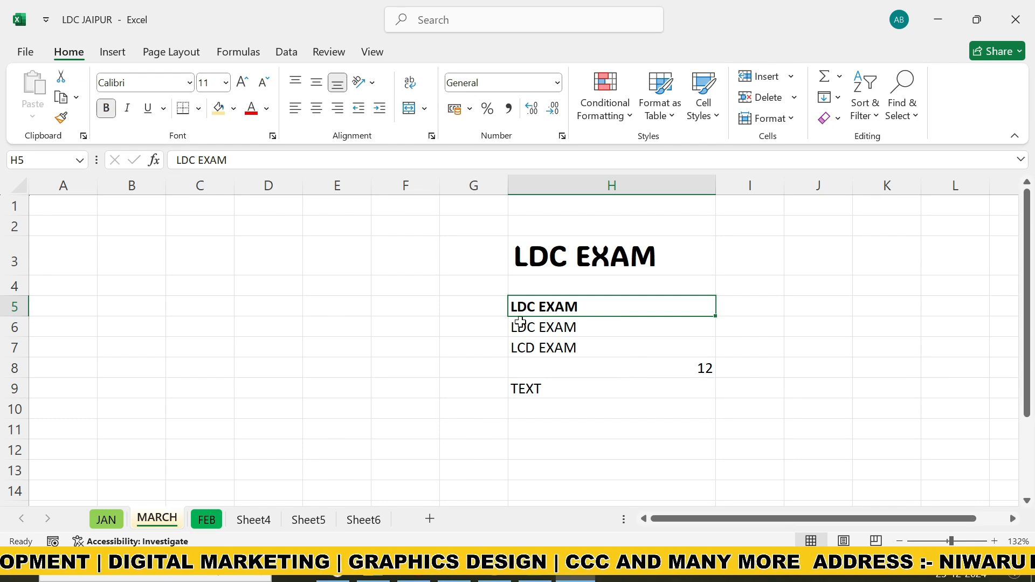
click(535, 336)
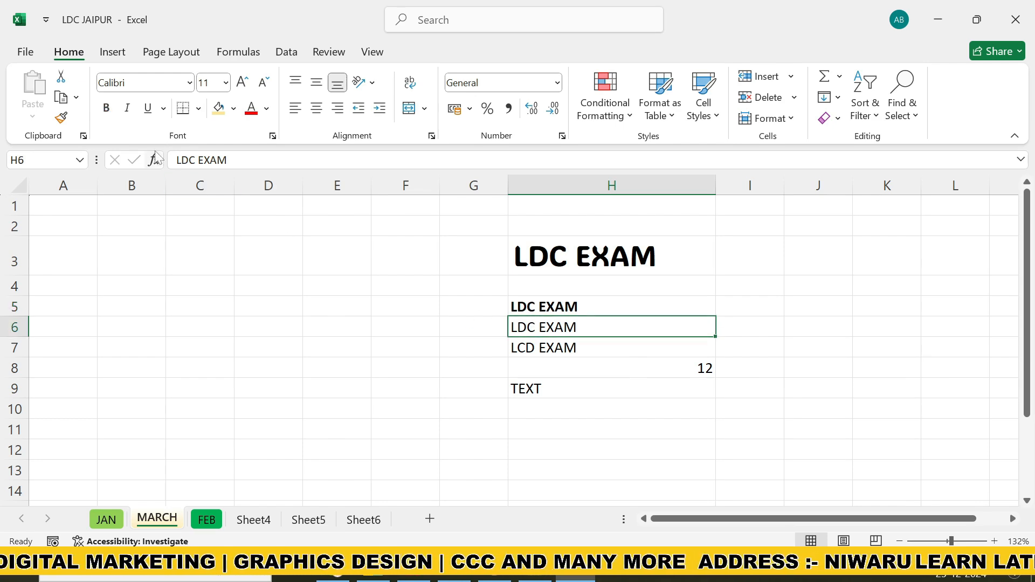
click(127, 108)
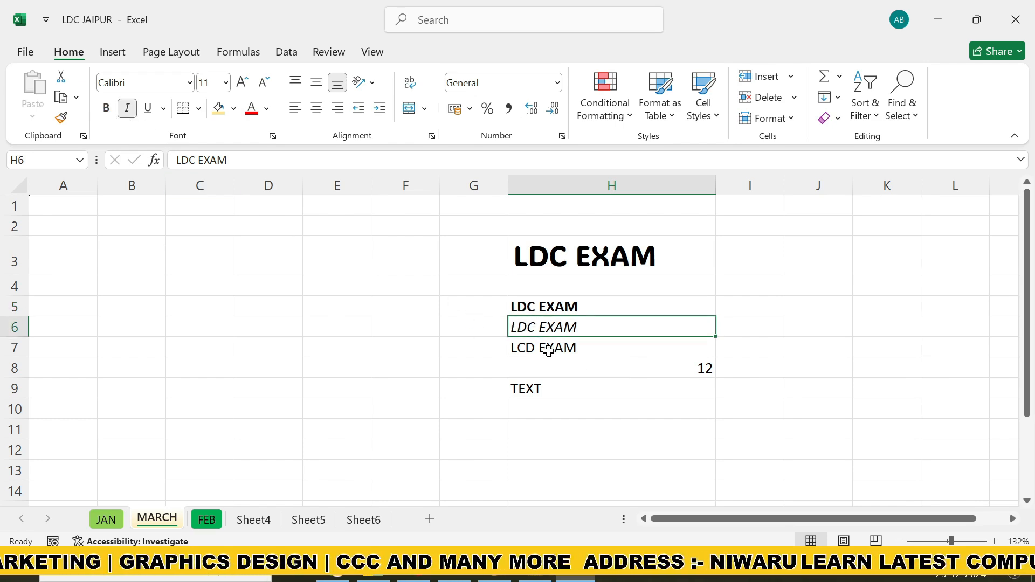
Underline the text in cell H7 and change the style to a double underline
click(564, 351)
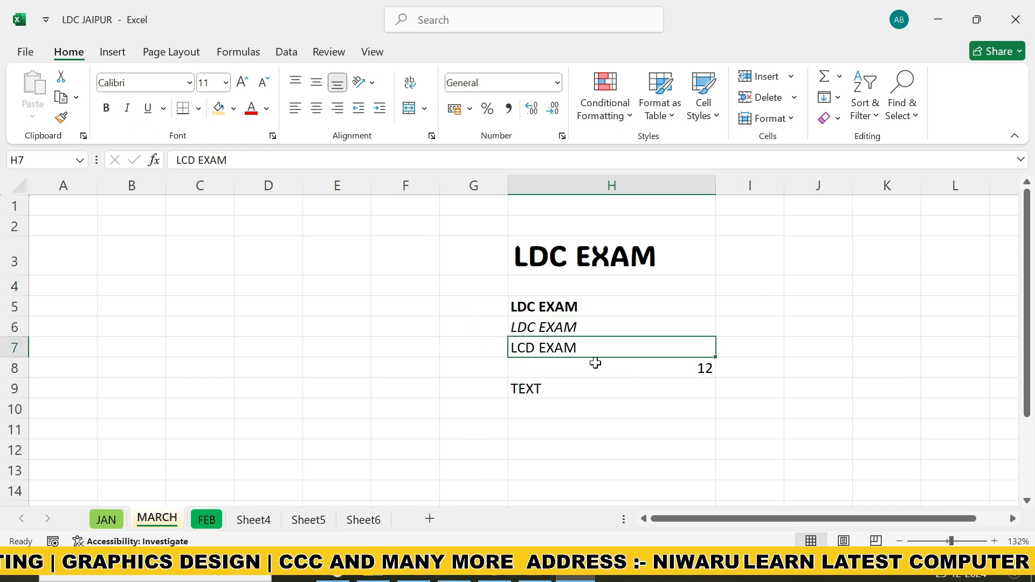
click(148, 108)
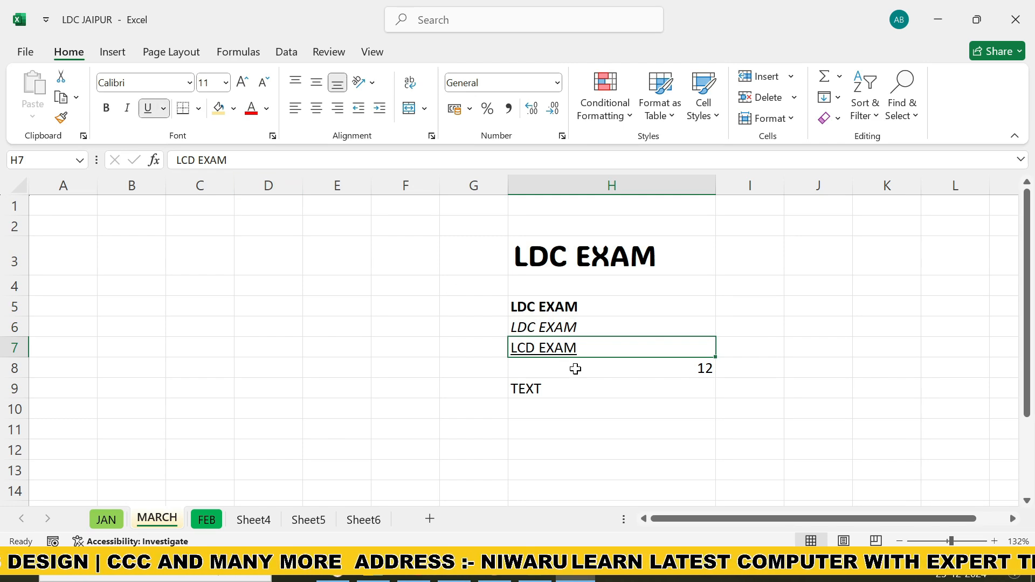
ctrl+scroll(576, 369, up, 1)
ctrl+scroll(646, 402, up, 2)
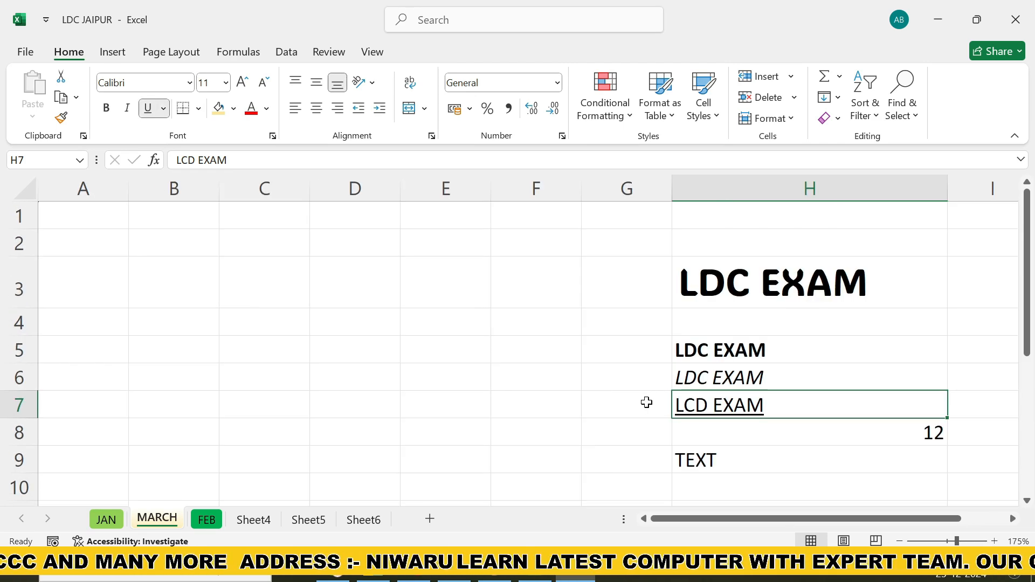
scroll(777, 486, right, 1)
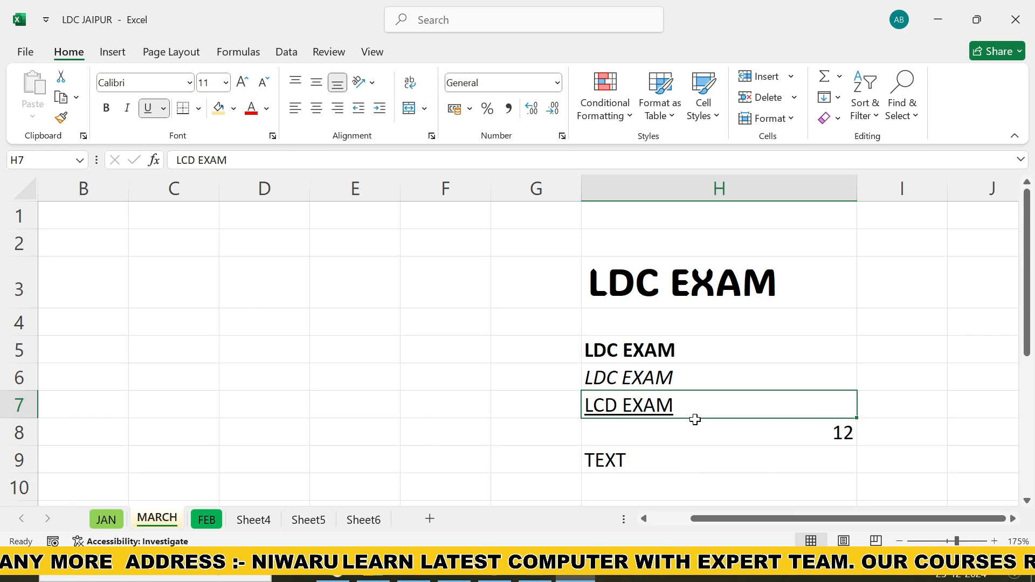
click(165, 108)
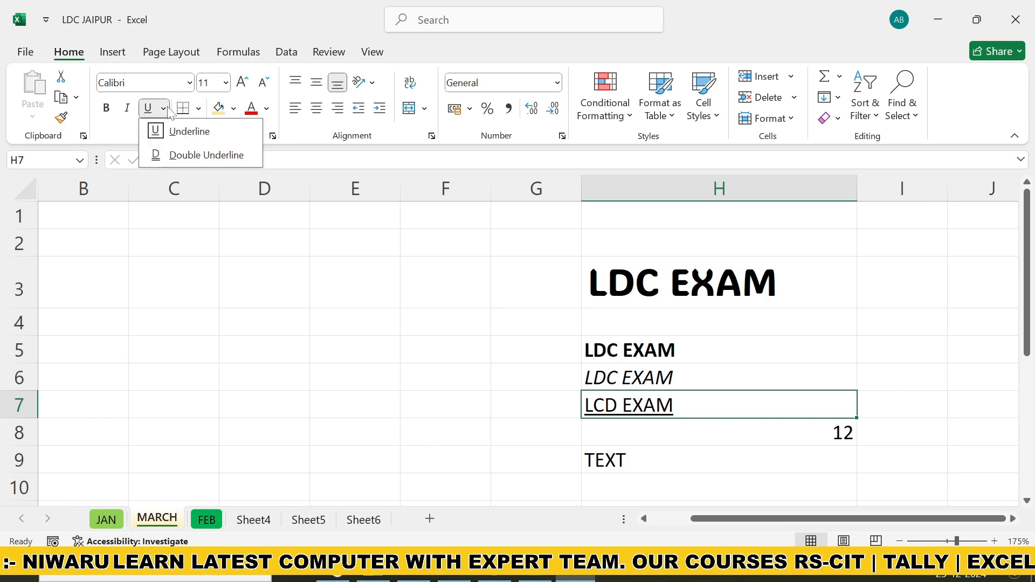
click(190, 155)
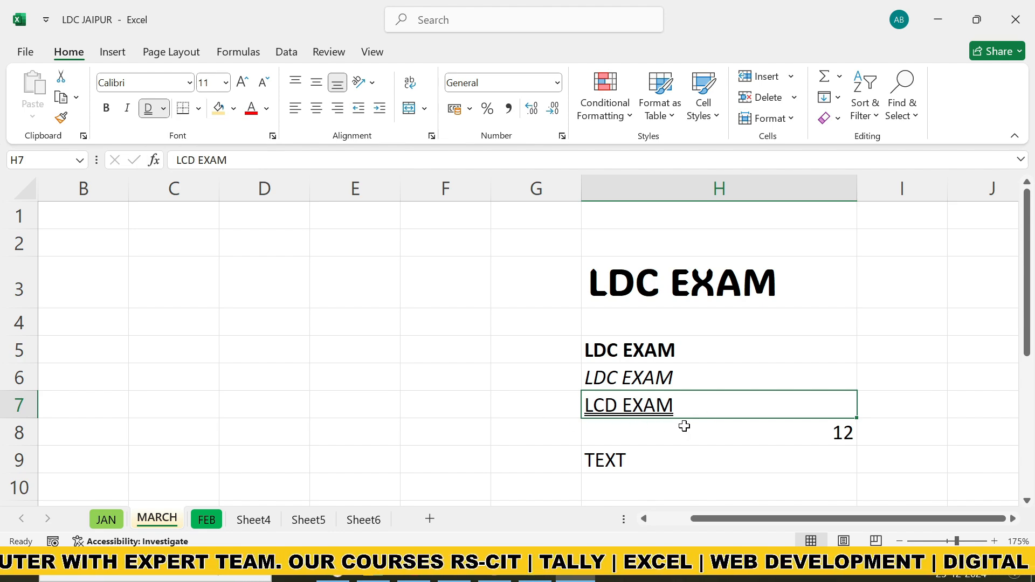
click(494, 386)
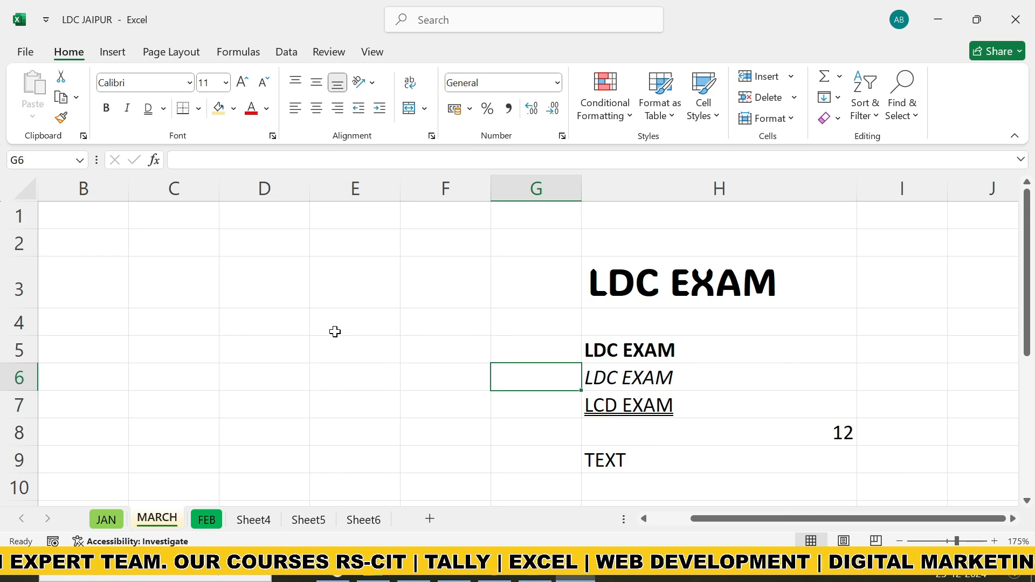
Apply Outside Borders to the empty cell E3
click(372, 283)
click(369, 359)
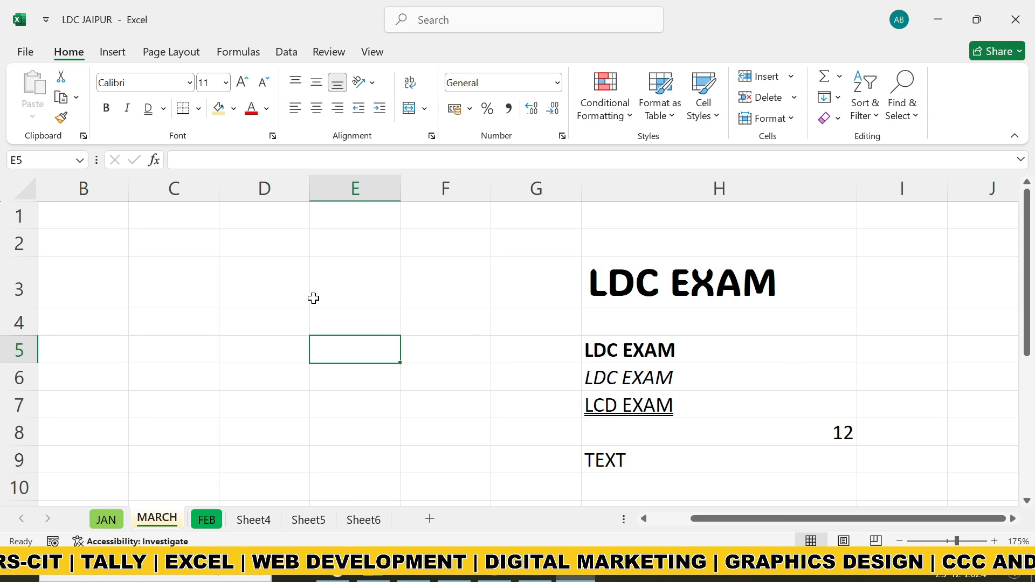
click(377, 294)
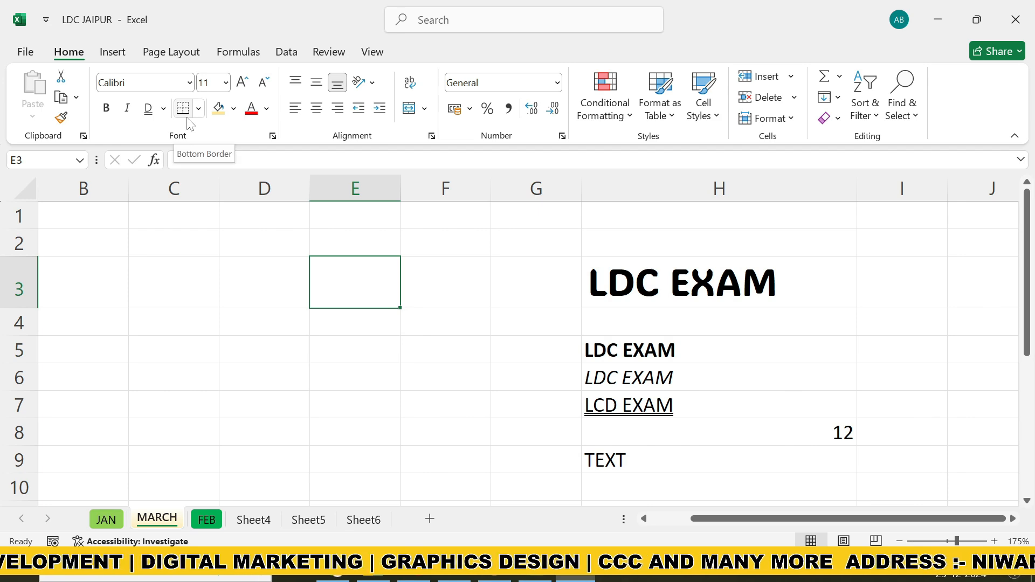
click(198, 109)
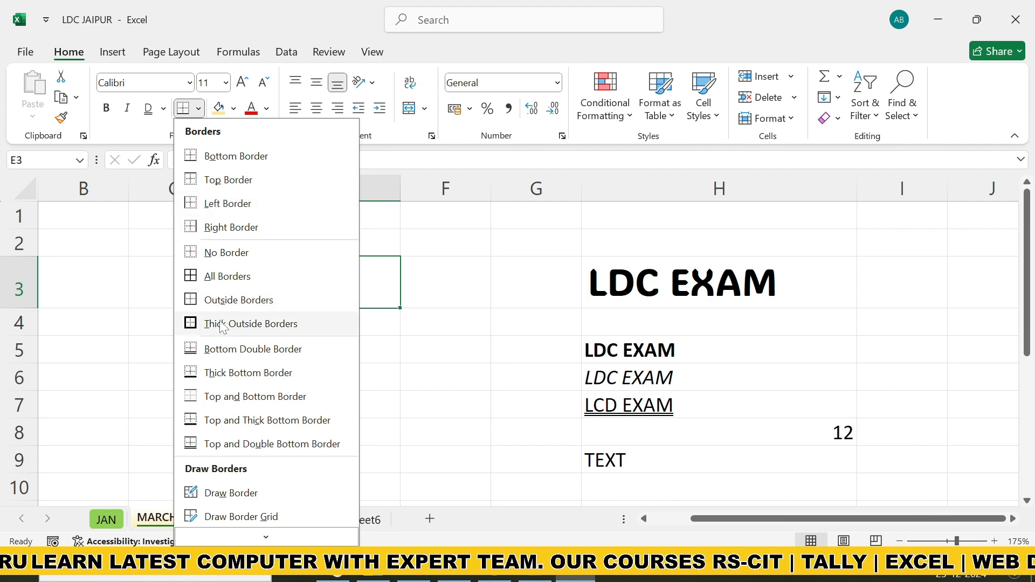
click(227, 300)
click(370, 351)
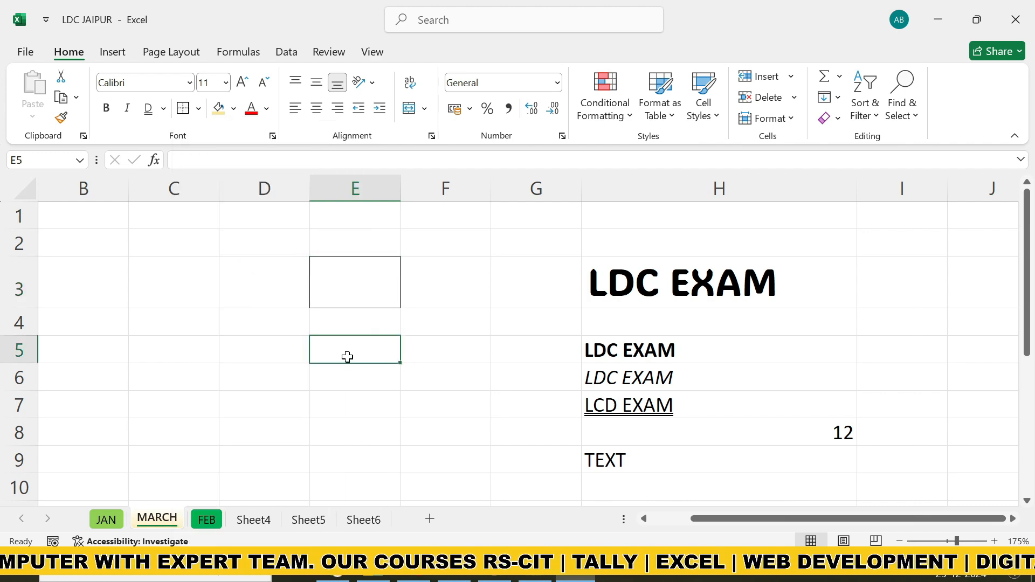
Apply a top border to the empty cell E5 and a bottom border to the empty cell E6
click(199, 109)
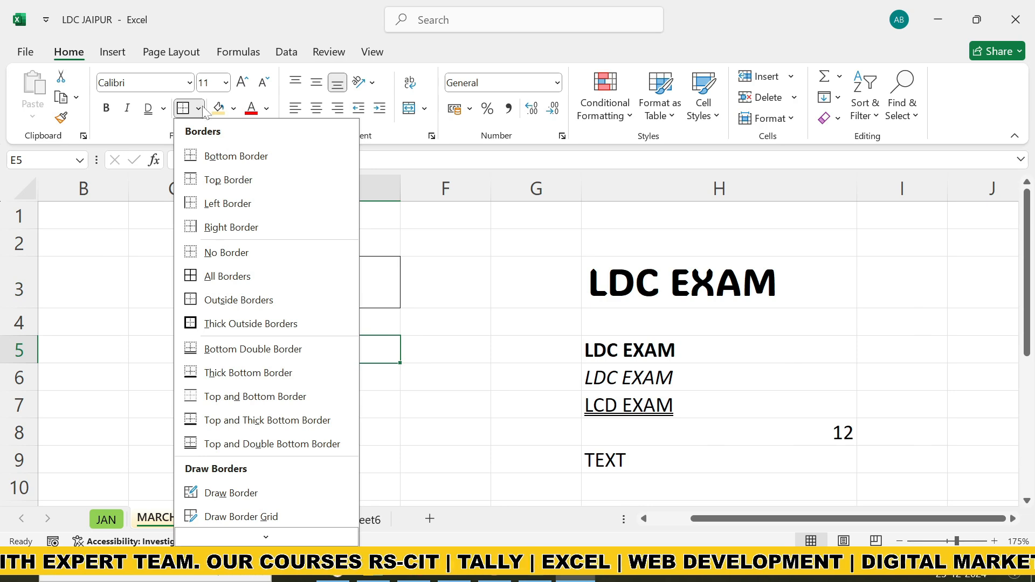
click(232, 186)
click(356, 423)
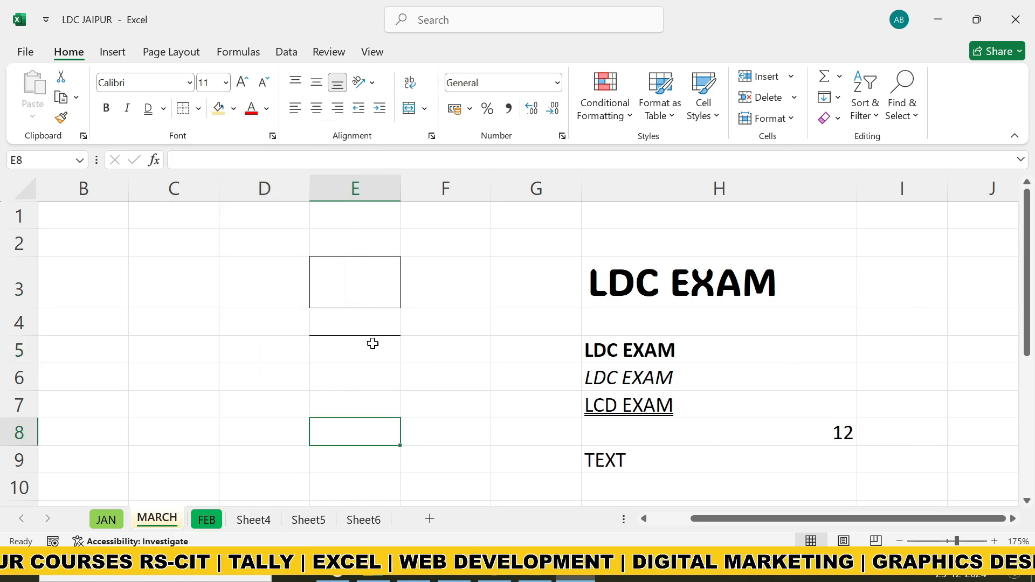
click(355, 382)
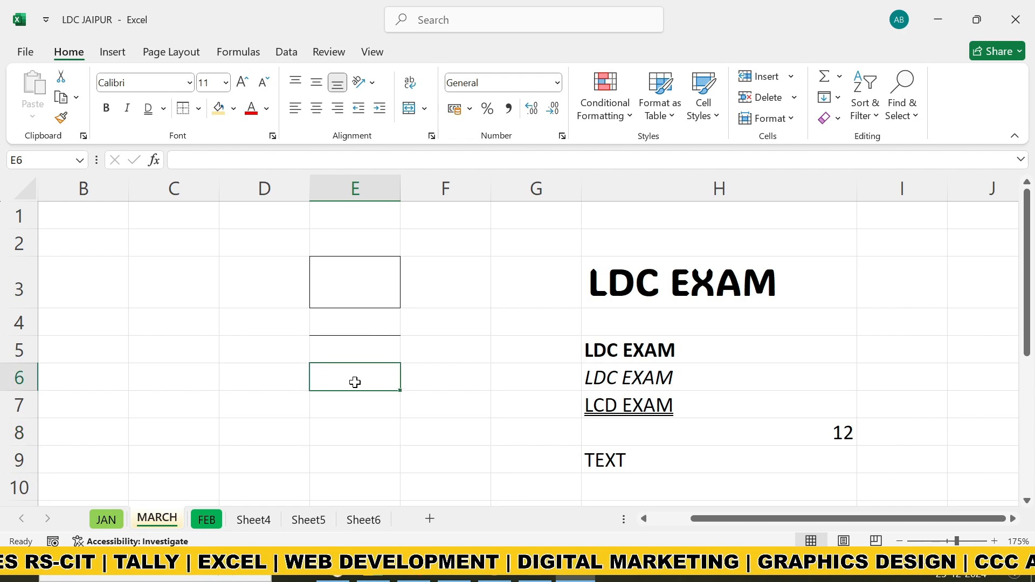
click(198, 108)
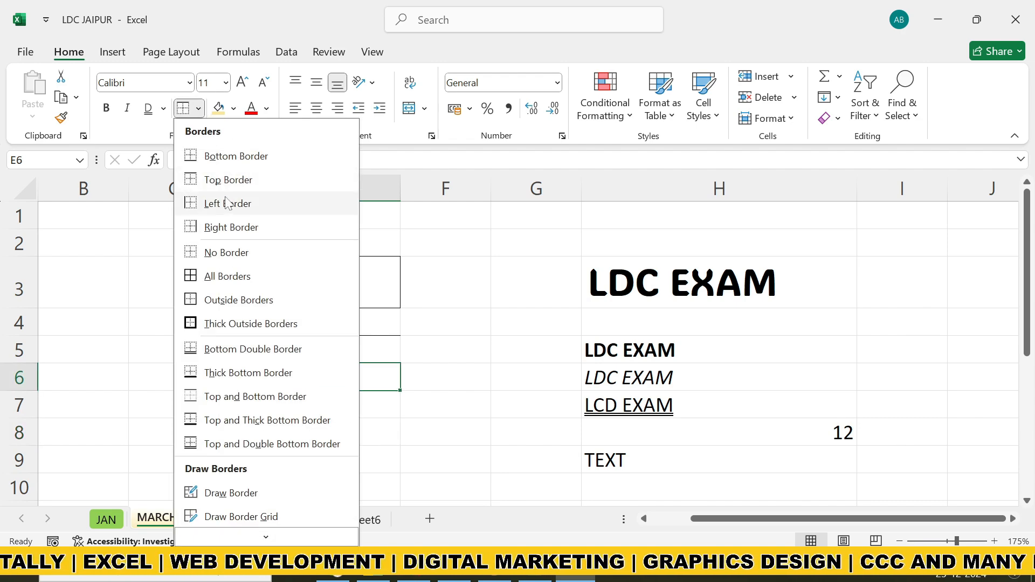
click(227, 157)
click(378, 424)
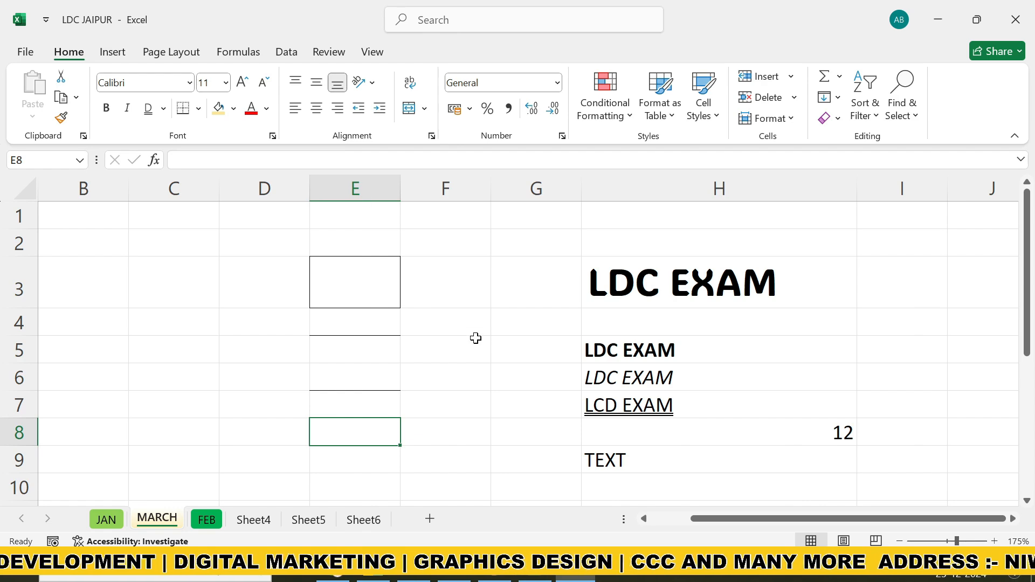
Apply All Borders to the three text cells H5 to H7
drag(605, 352, 757, 414)
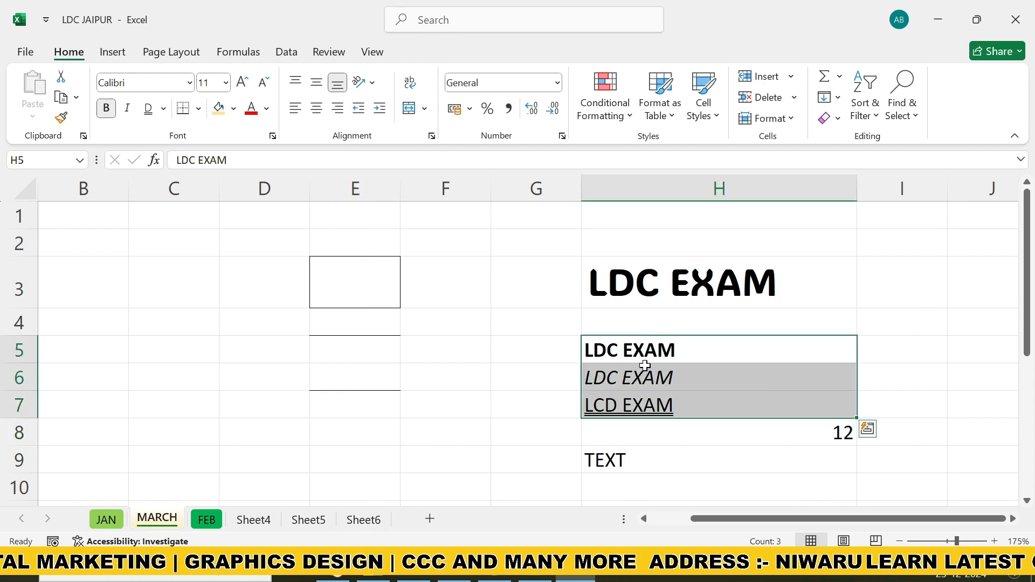
click(199, 108)
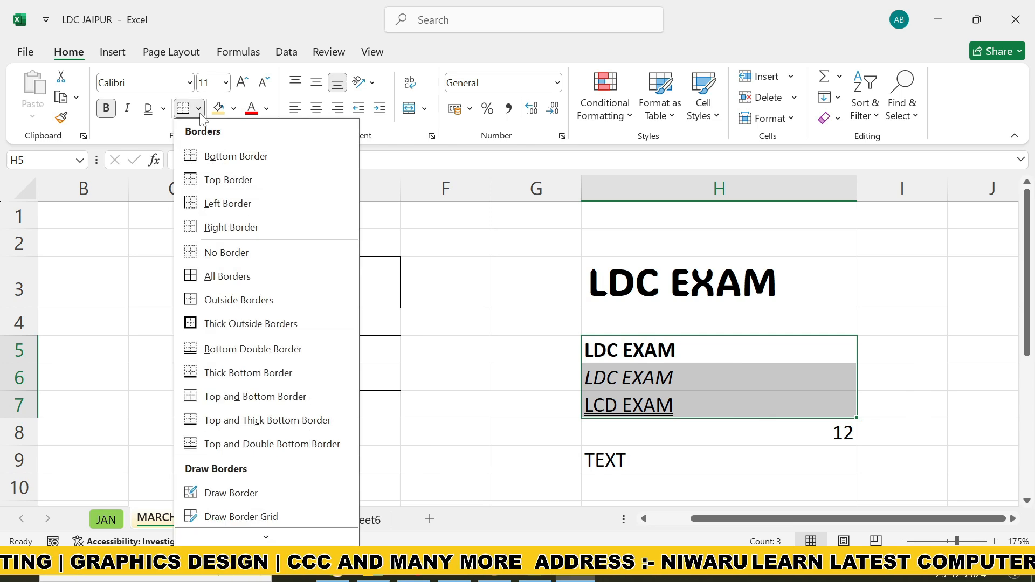
click(228, 276)
click(631, 425)
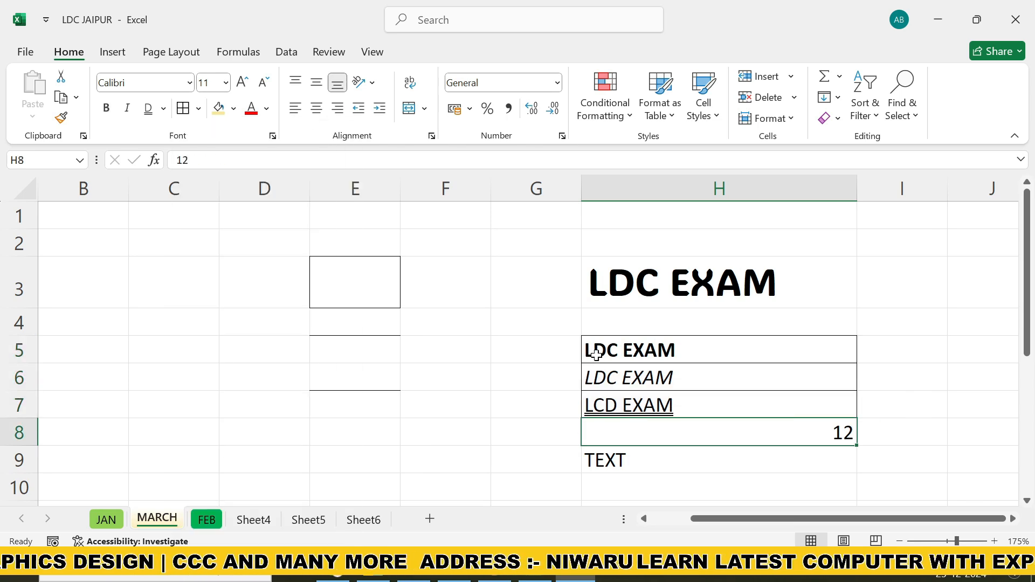
click(727, 490)
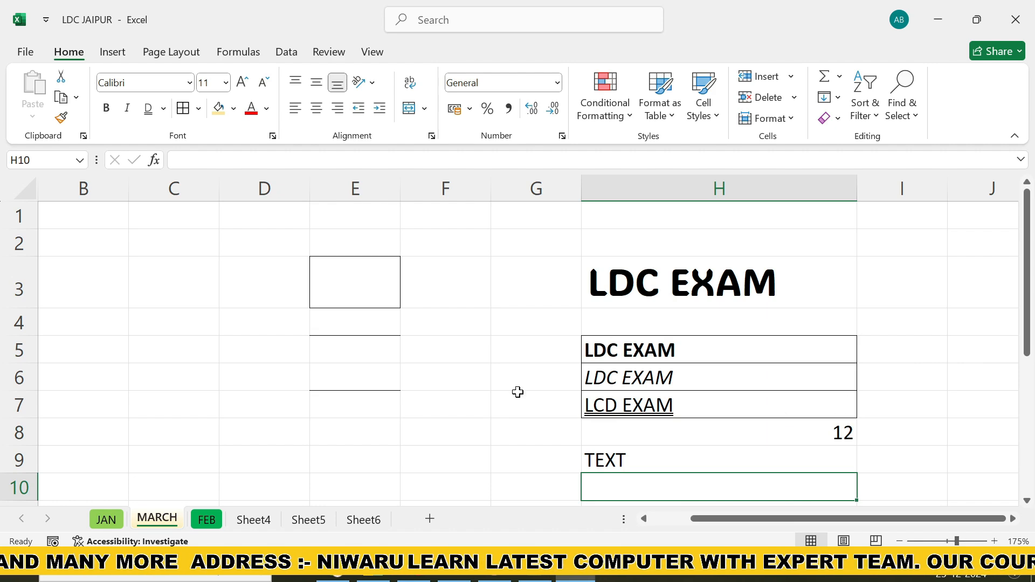
Fill the LDC EXAM heading cell H3 with the theme color Blue, Accent 1, Lighter 60%
scroll(438, 362, down, 2)
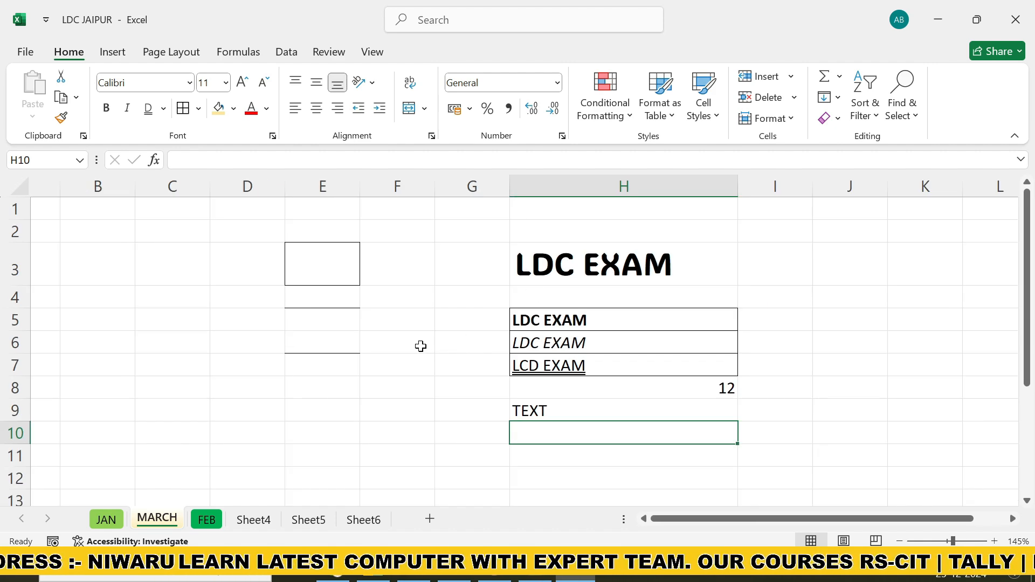
click(590, 272)
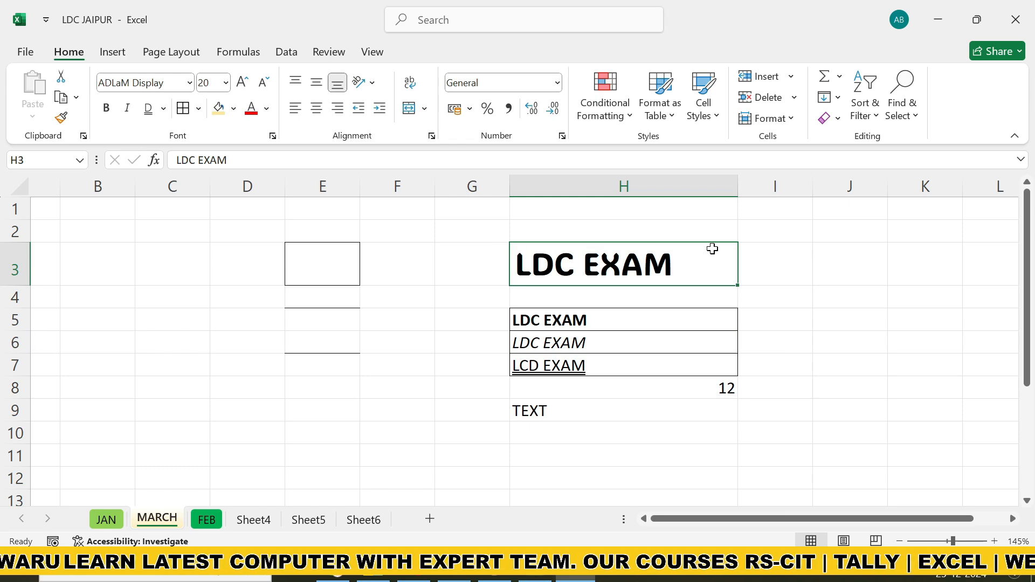
click(234, 110)
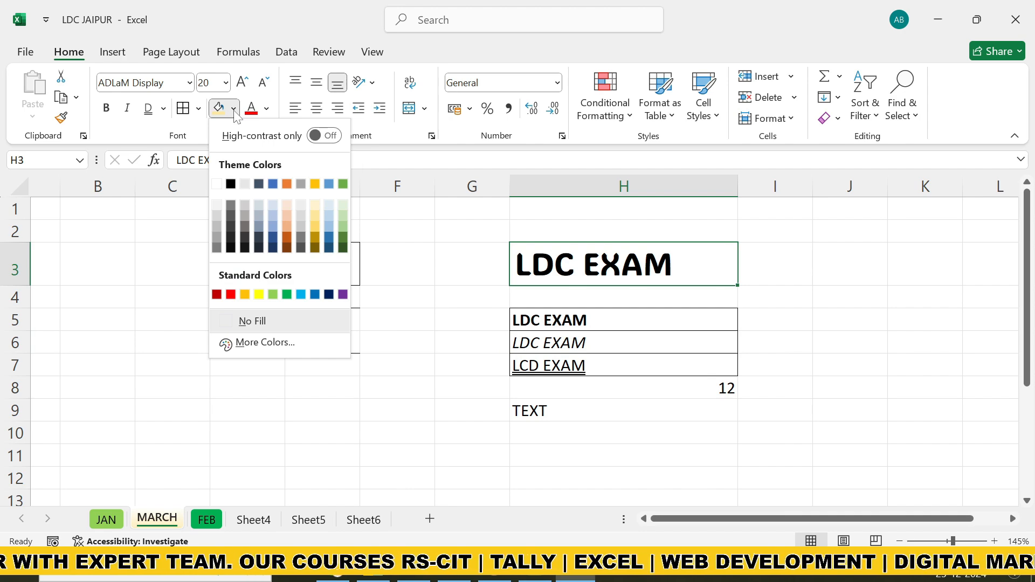
click(273, 216)
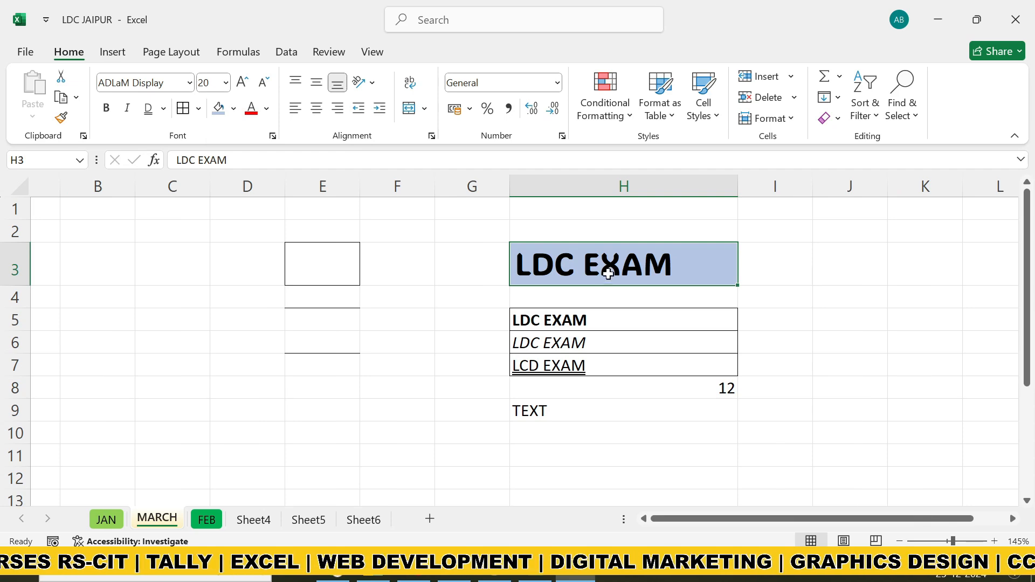
Change the font color of the text in cells H5 to H7 to the standard red
drag(577, 319, 581, 368)
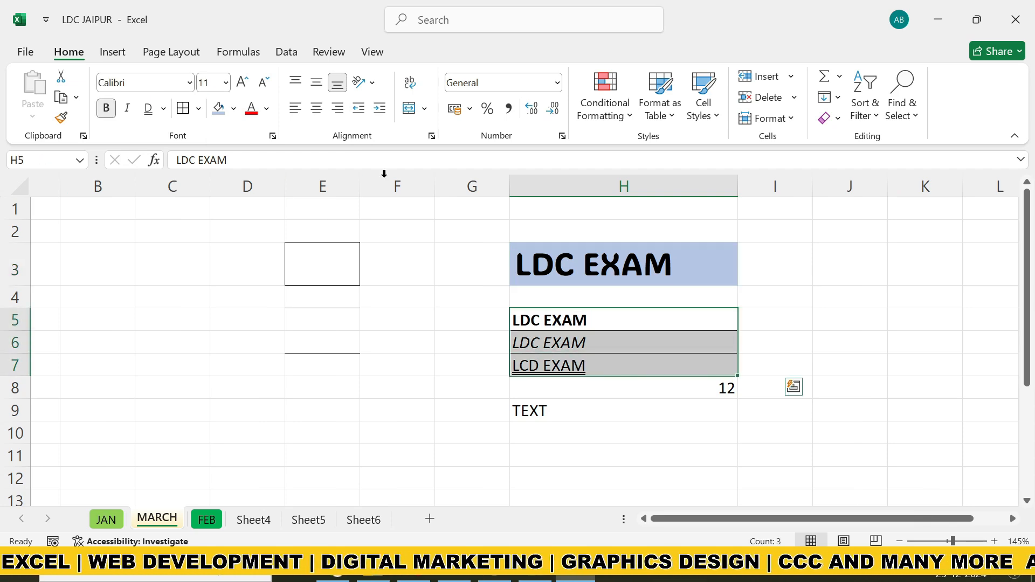
click(267, 112)
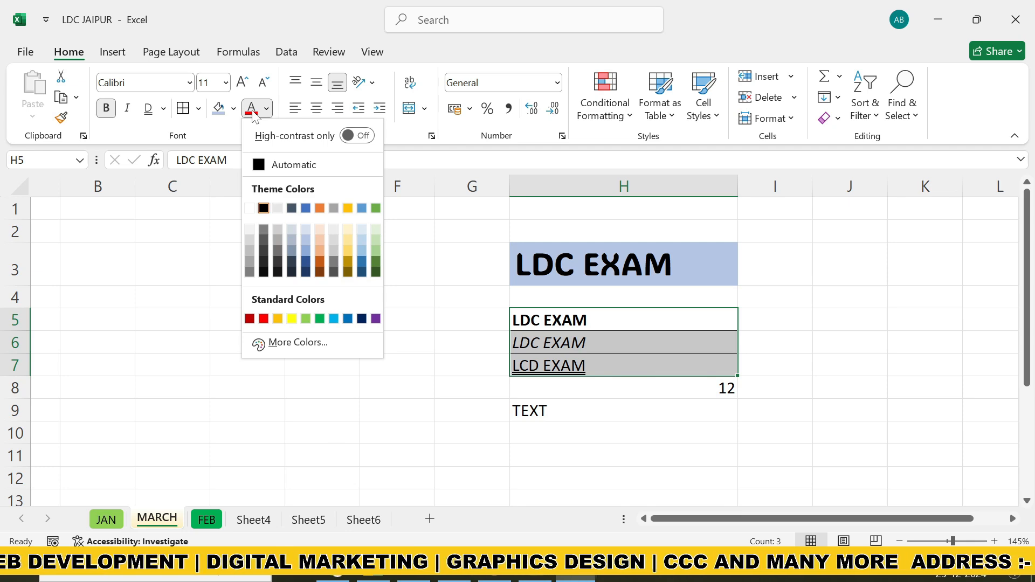
click(264, 321)
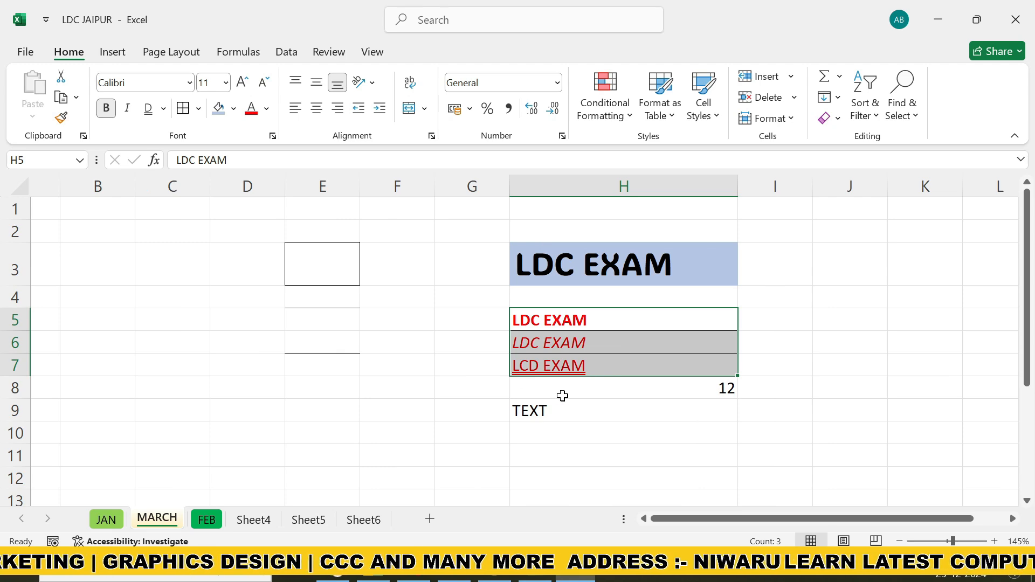
click(377, 396)
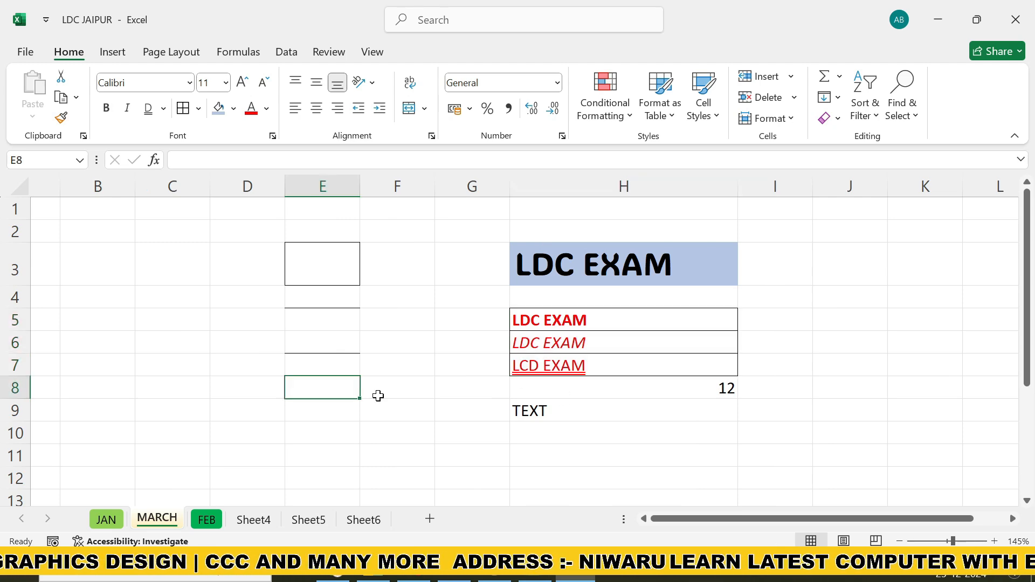